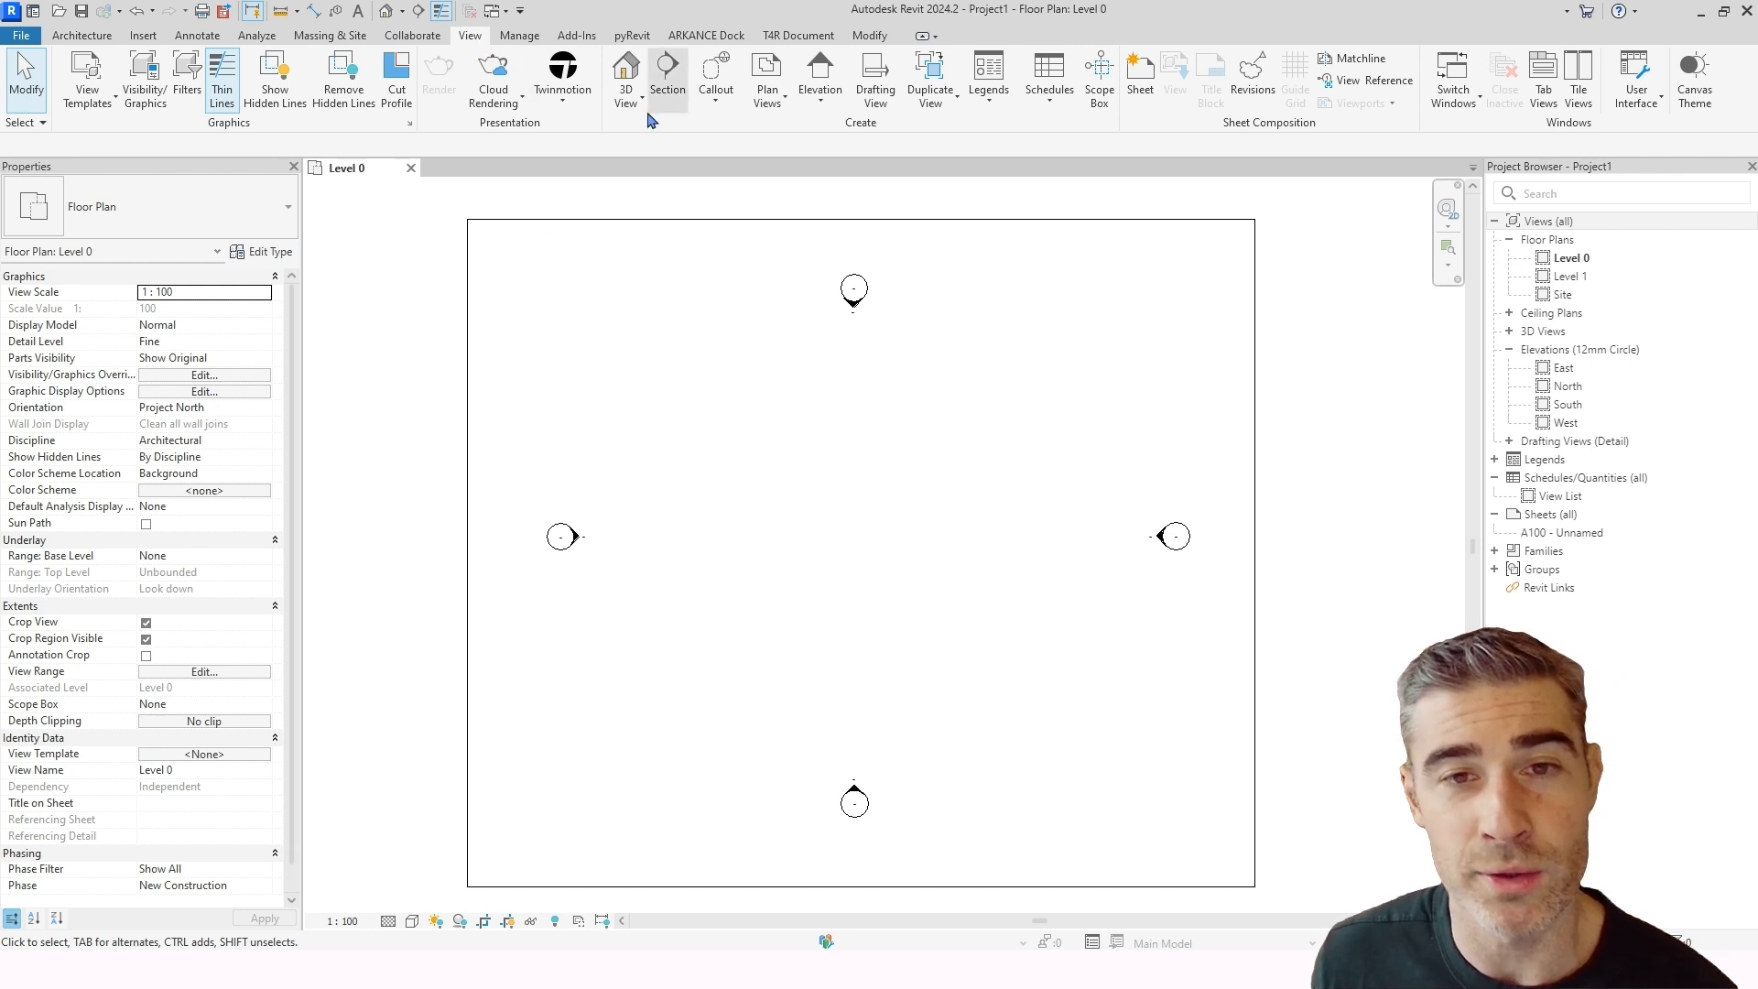
# Step: Create a new drafting view named Test A at a scale of 1 : 5
pyautogui.click(875, 101)
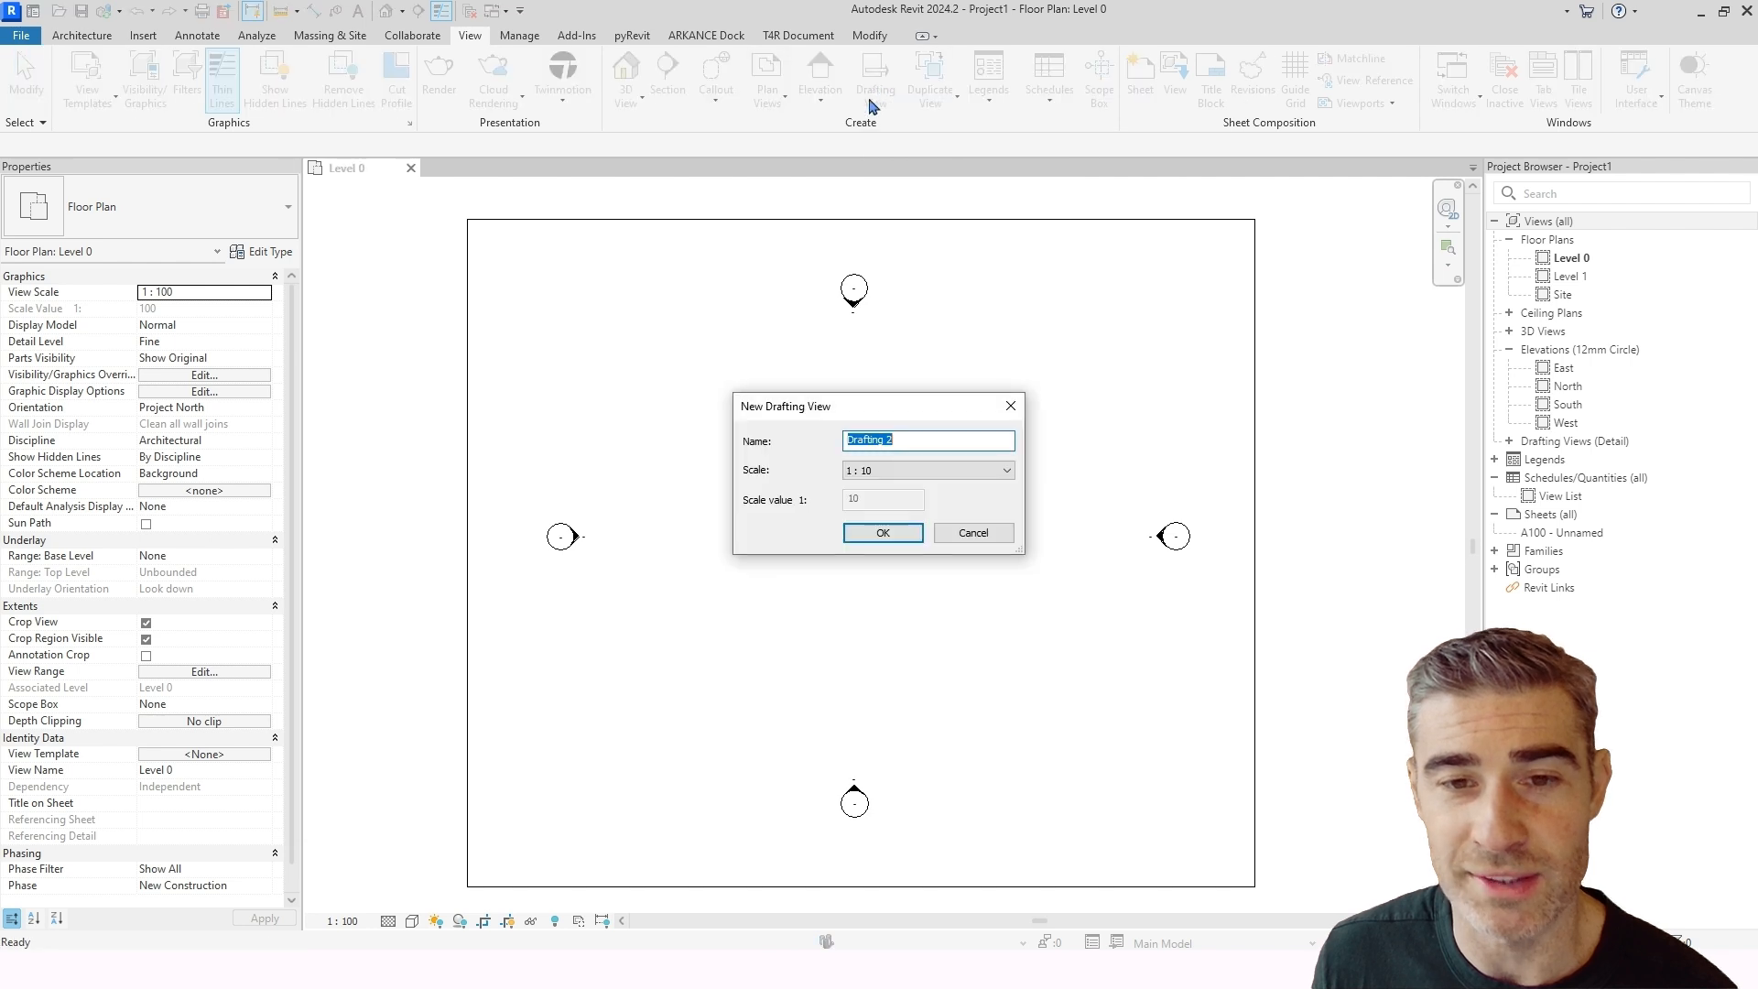
pyautogui.click(909, 439)
pyautogui.moveTo(913, 440); pyautogui.dragTo(834, 430)
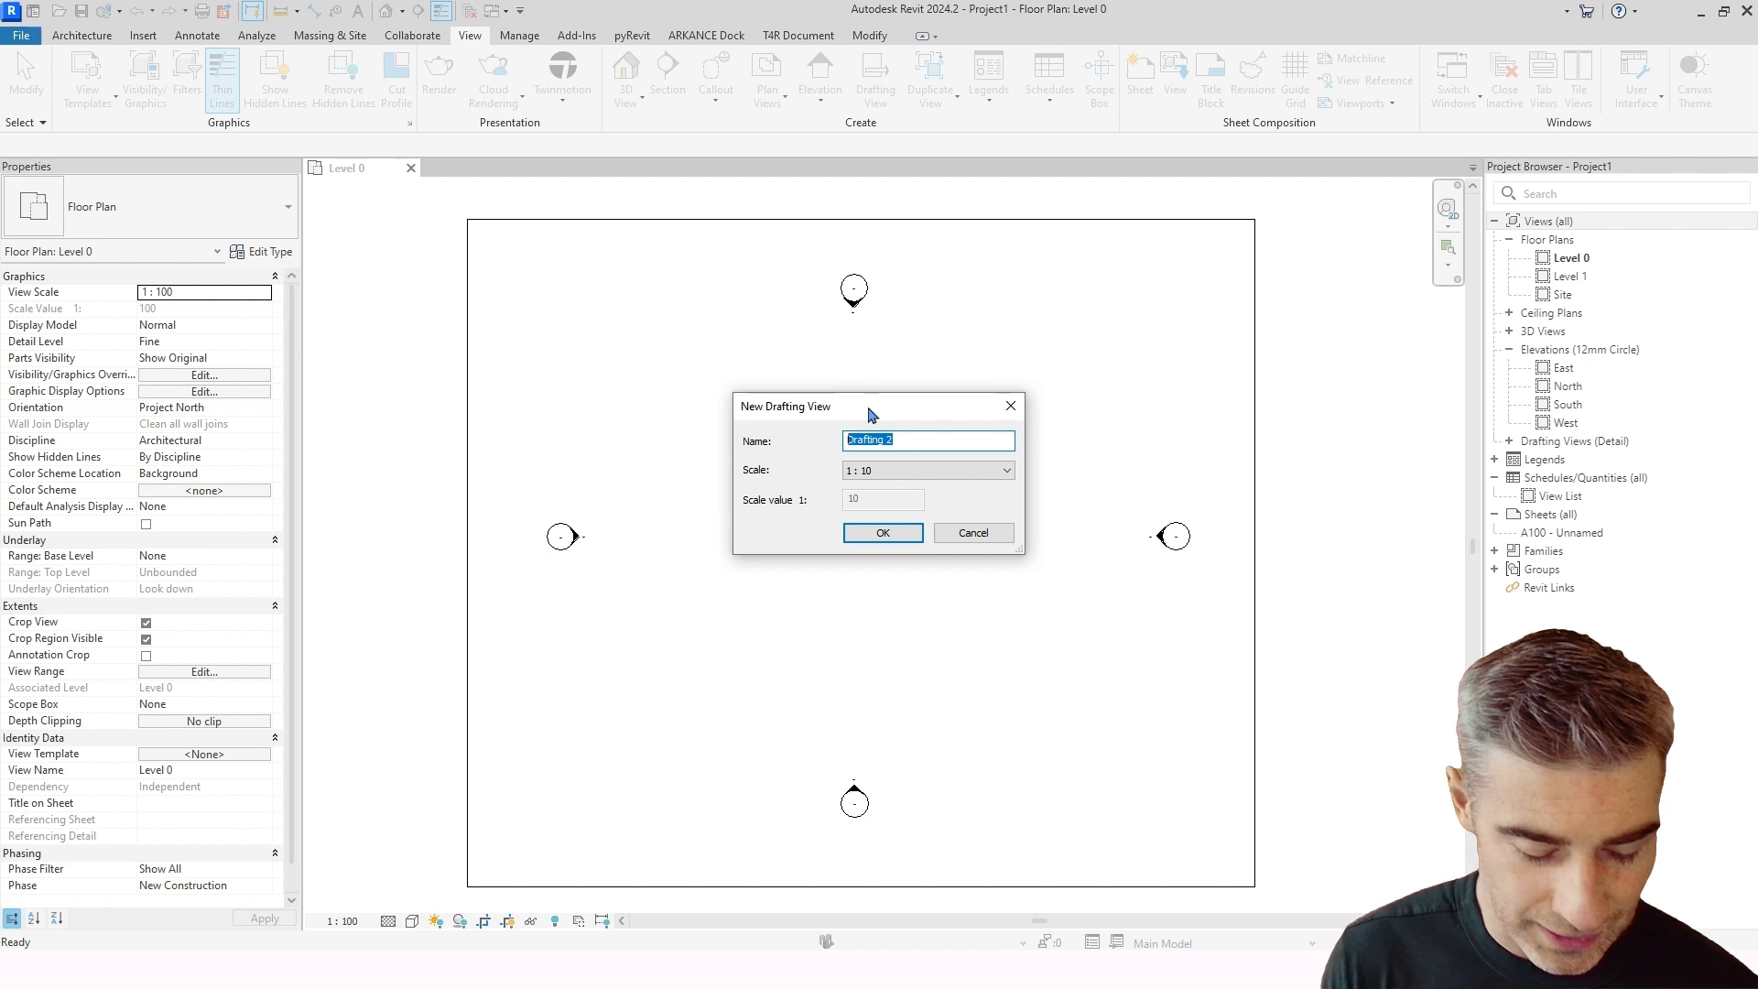
pyautogui.write('Test ')
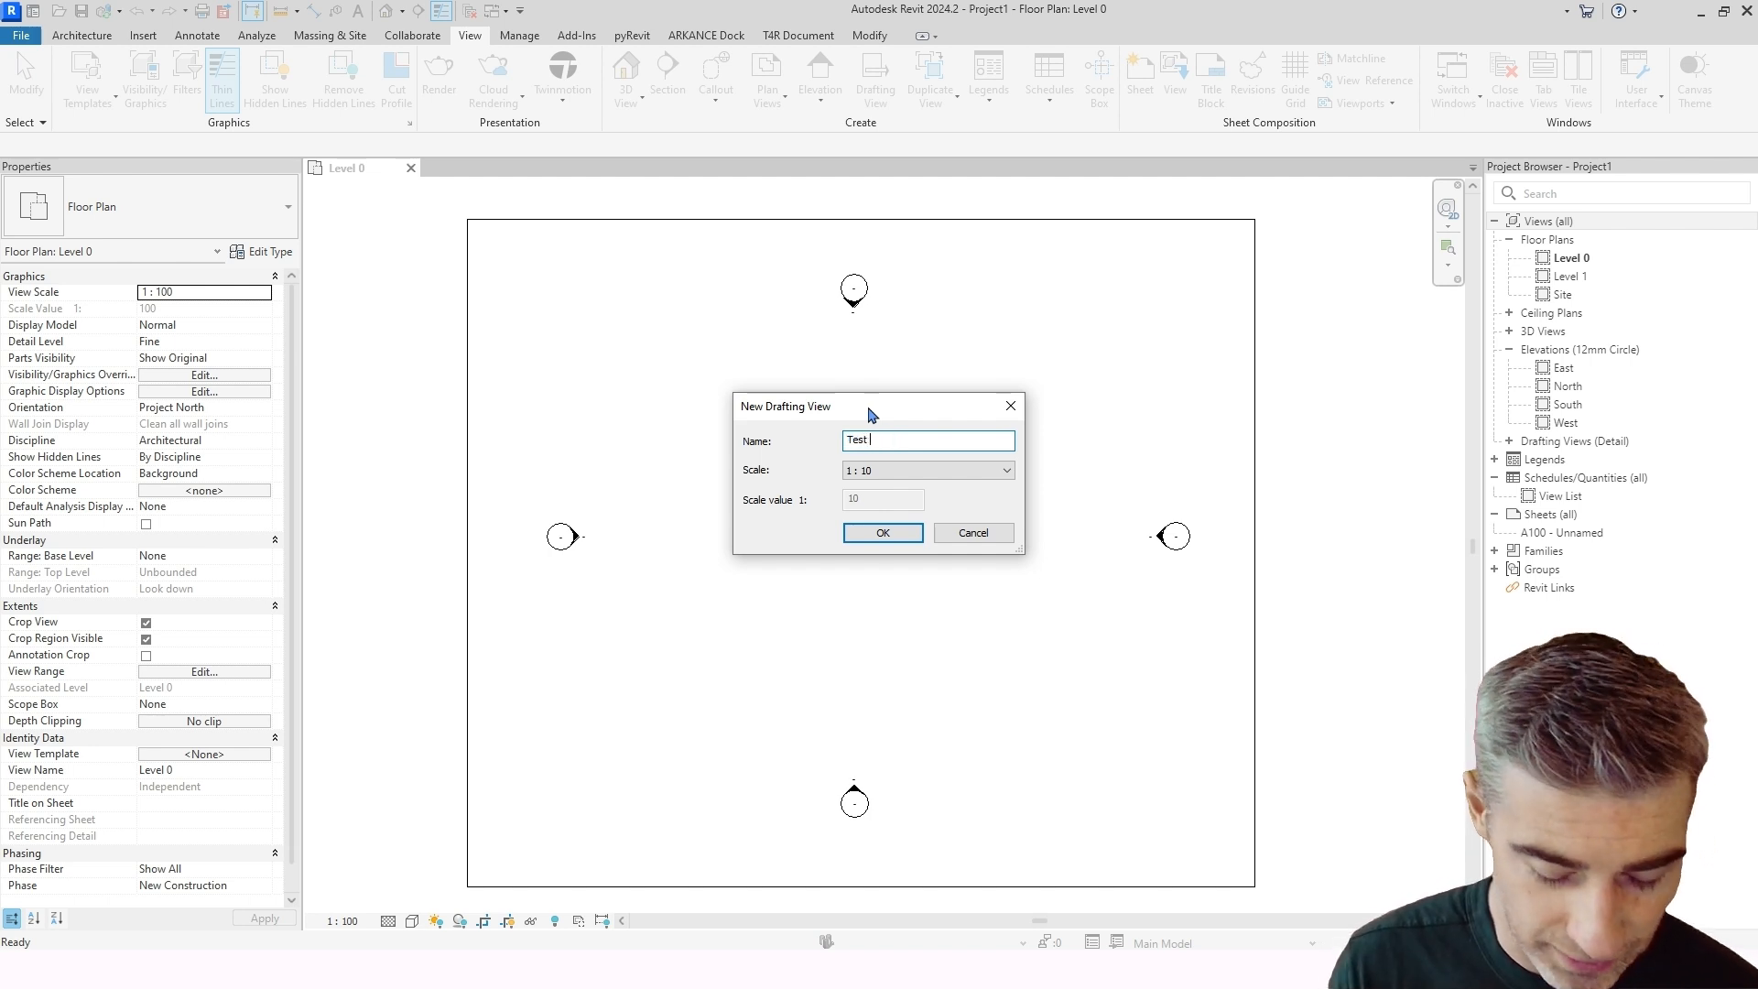
pyautogui.write('A')
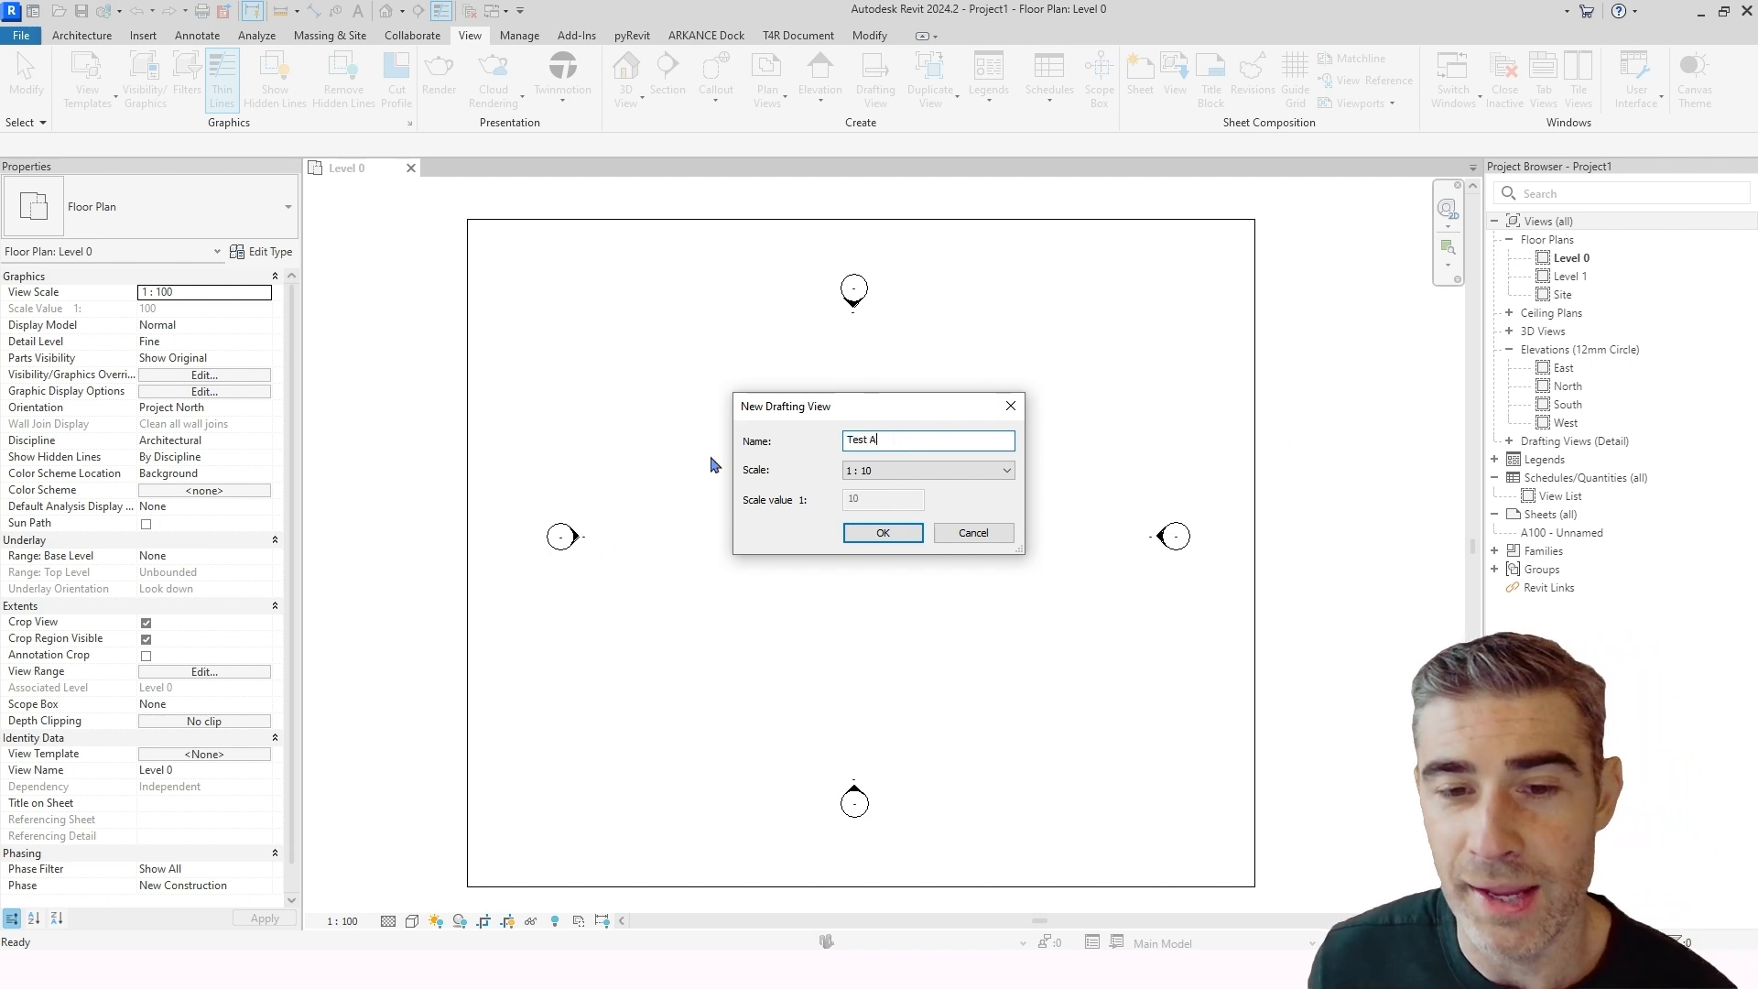
pyautogui.click(916, 469)
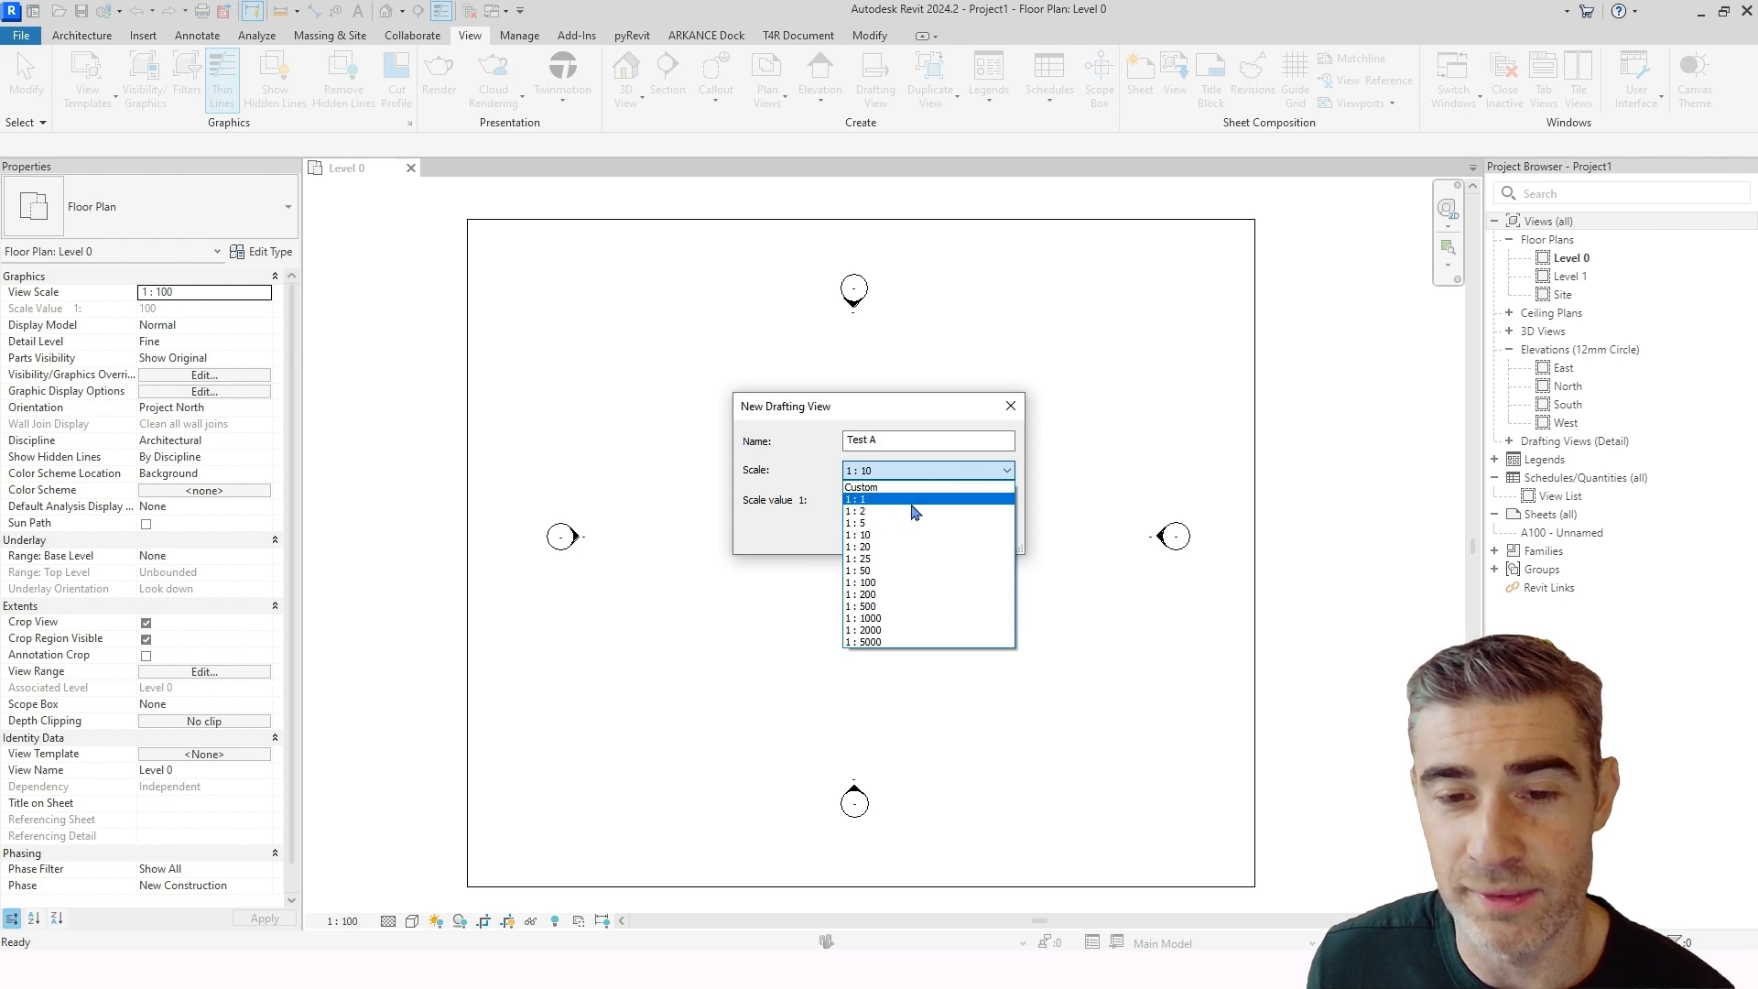
pyautogui.click(901, 523)
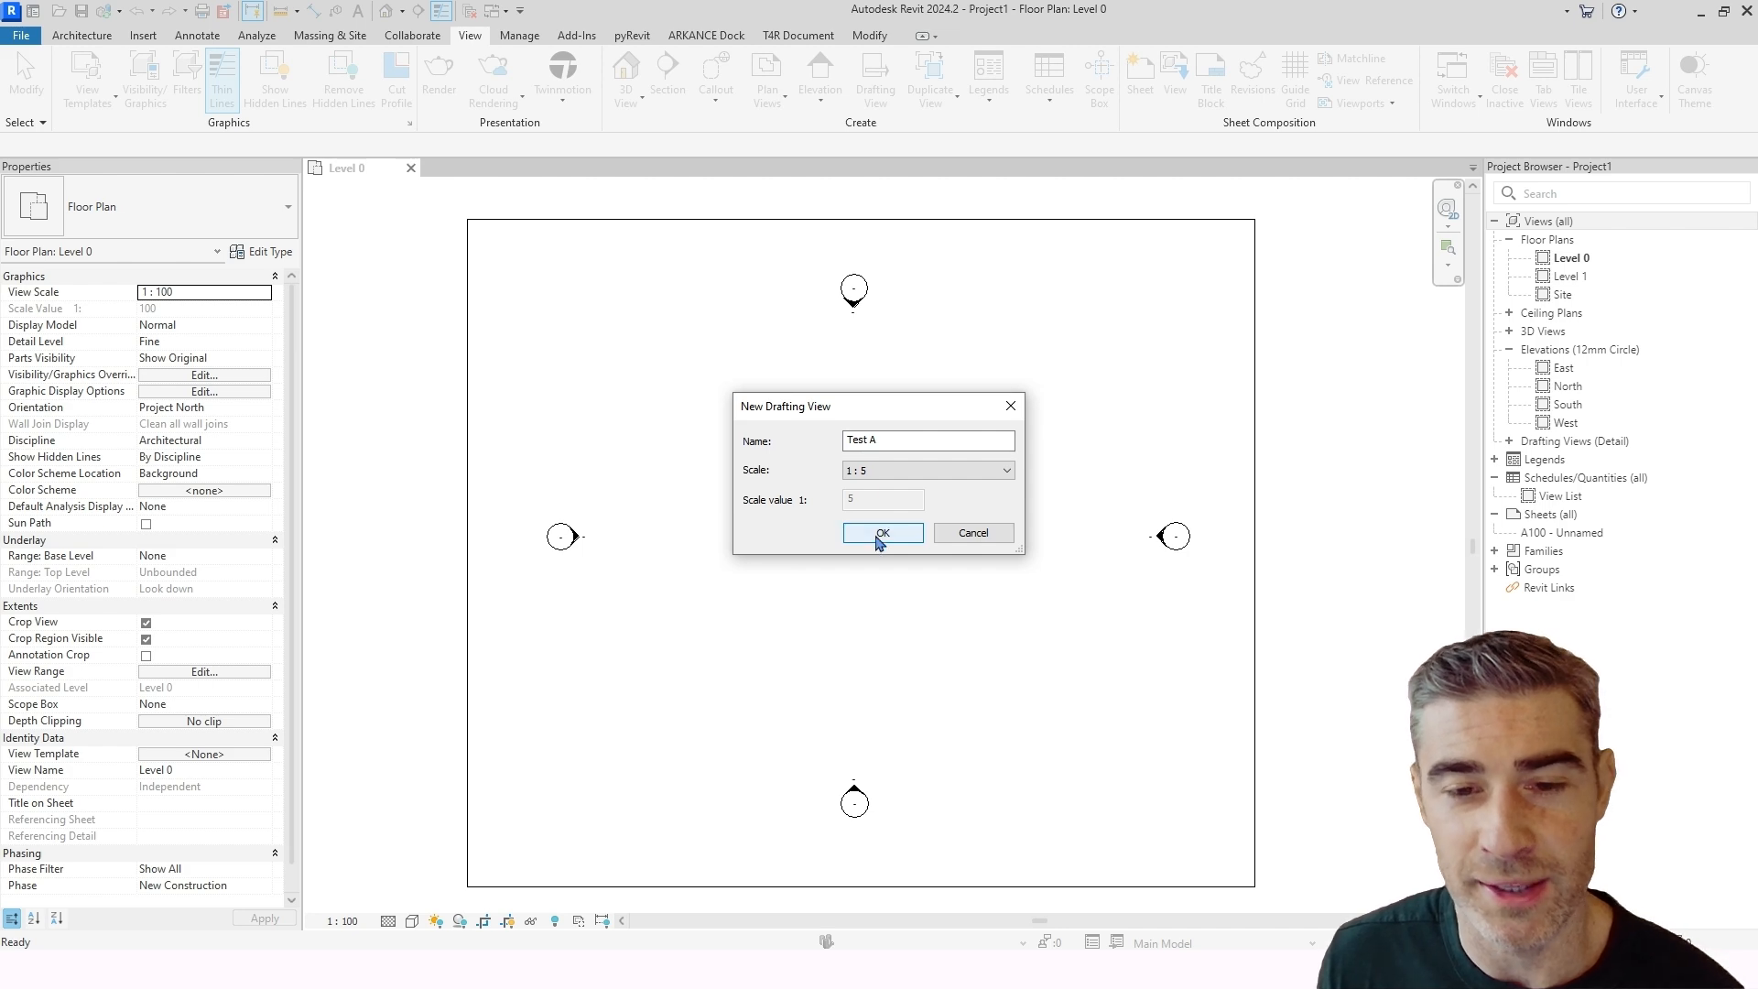
pyautogui.click(884, 536)
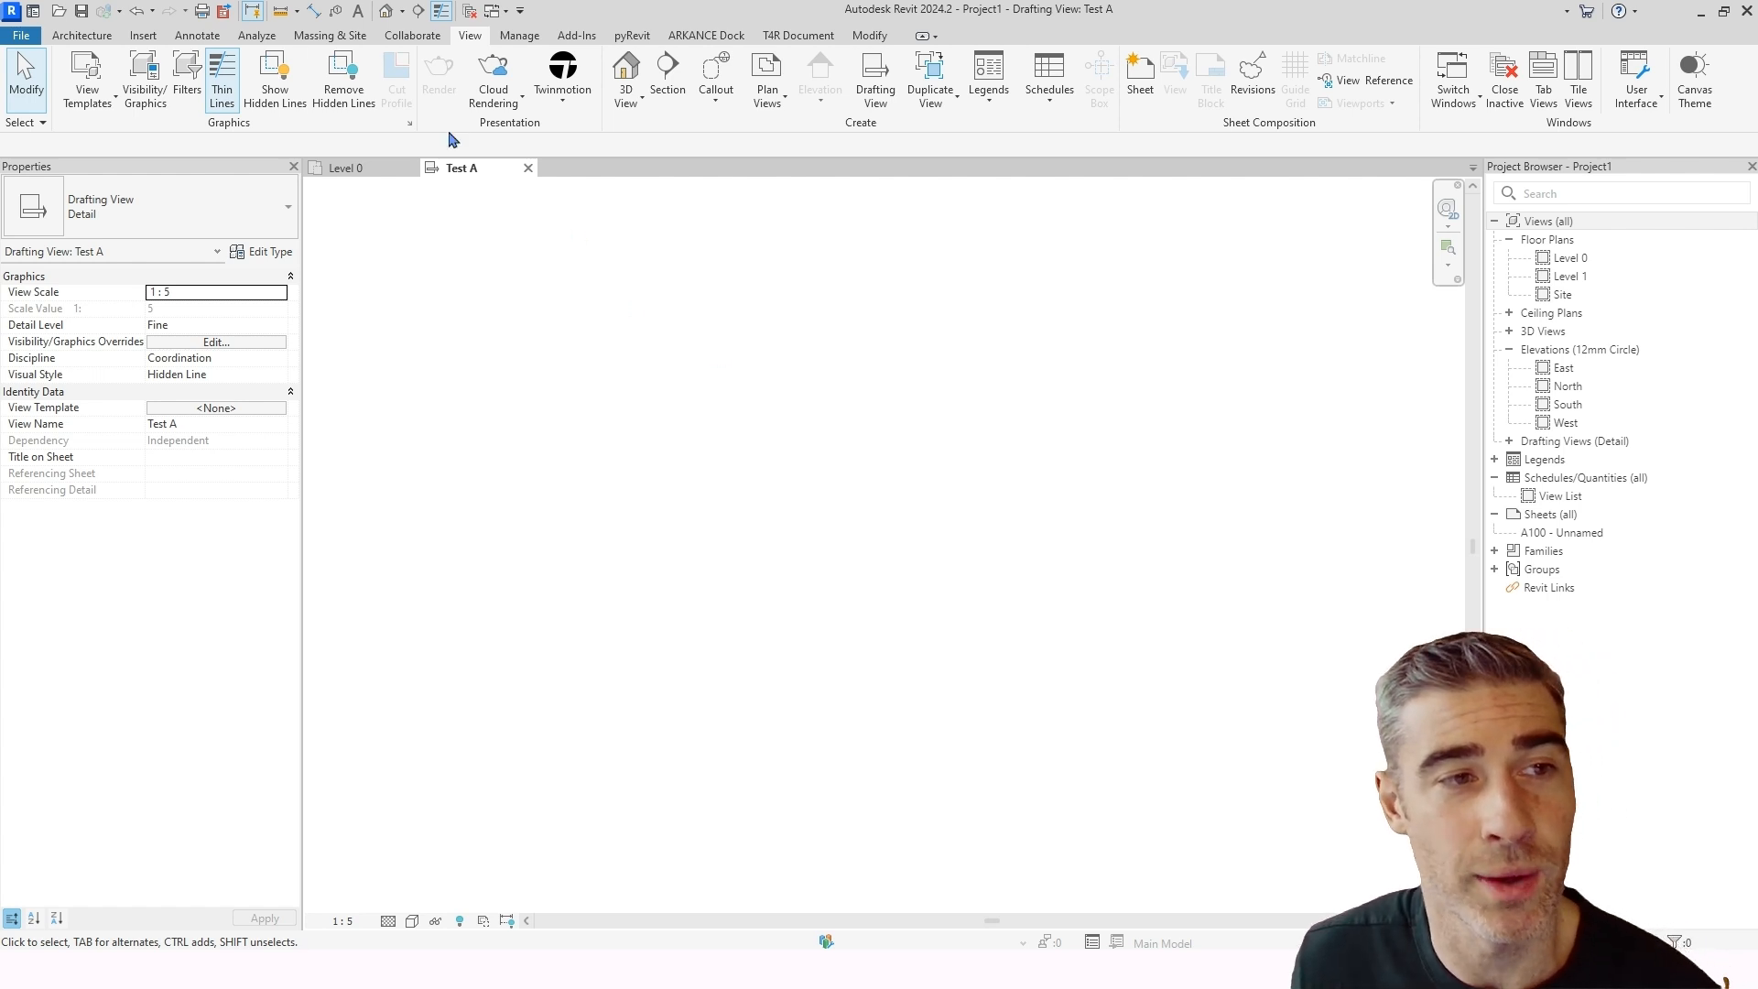
# Step: Import the CAD file Test 01 detail.dwg into the Test A drafting view
pyautogui.click(147, 37)
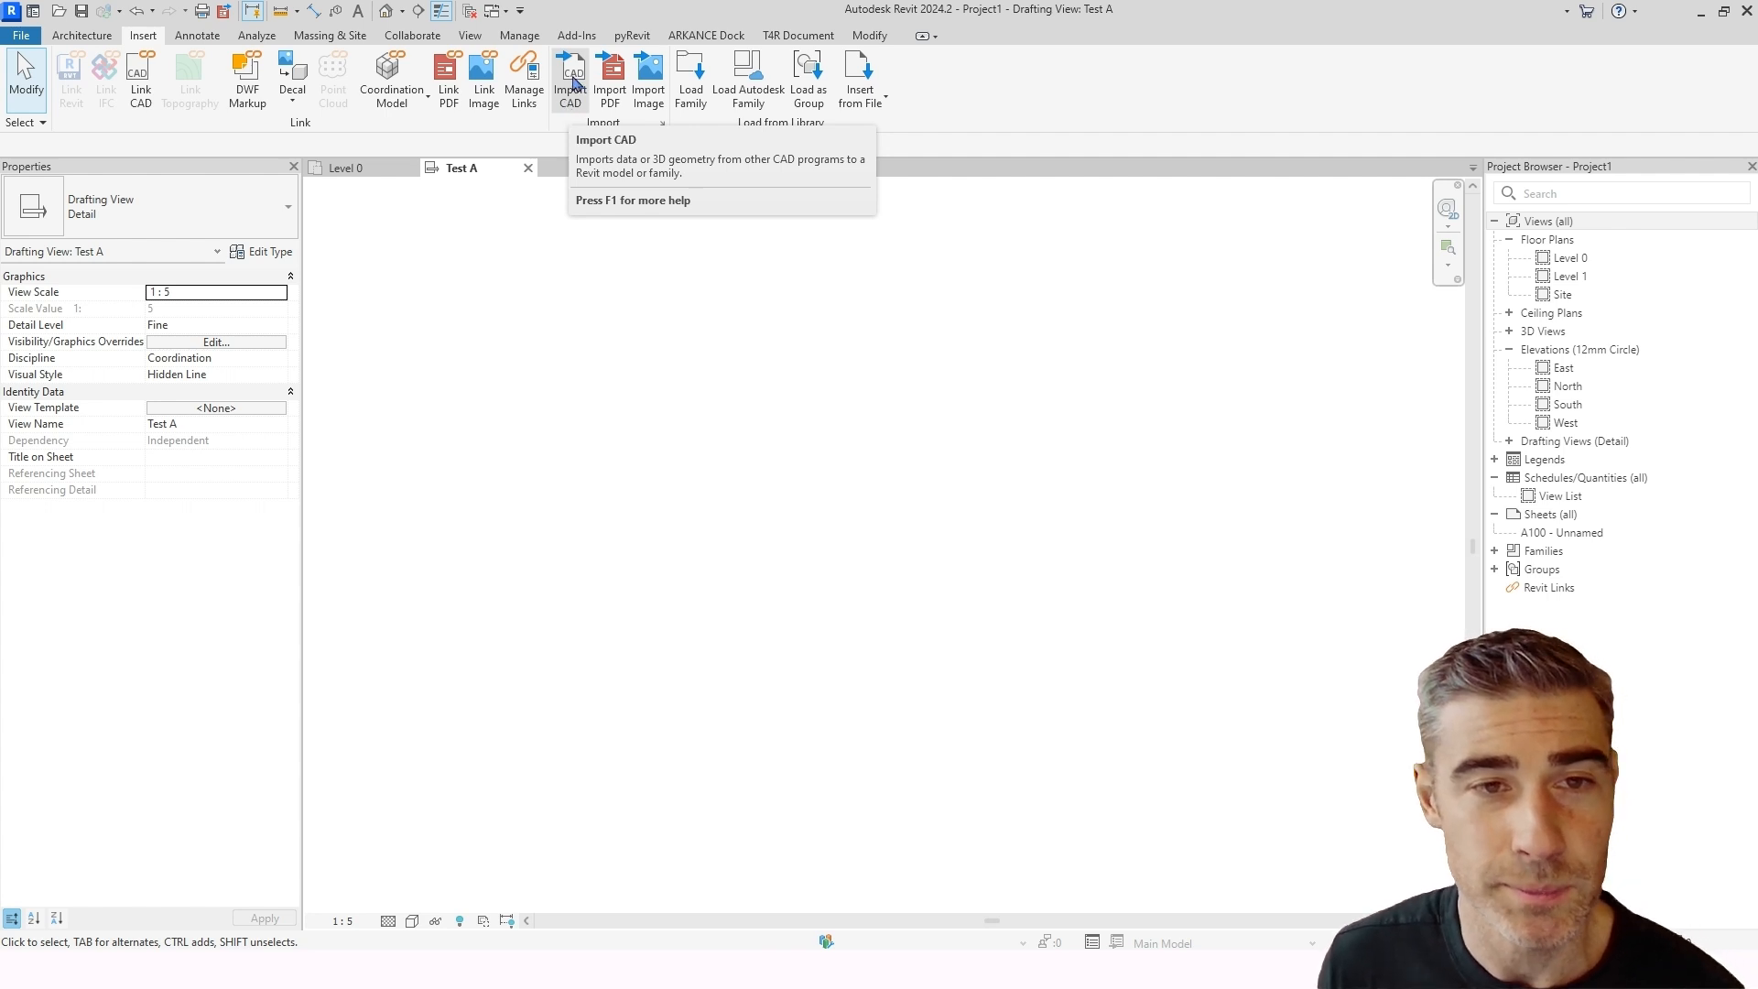
pyautogui.click(574, 85)
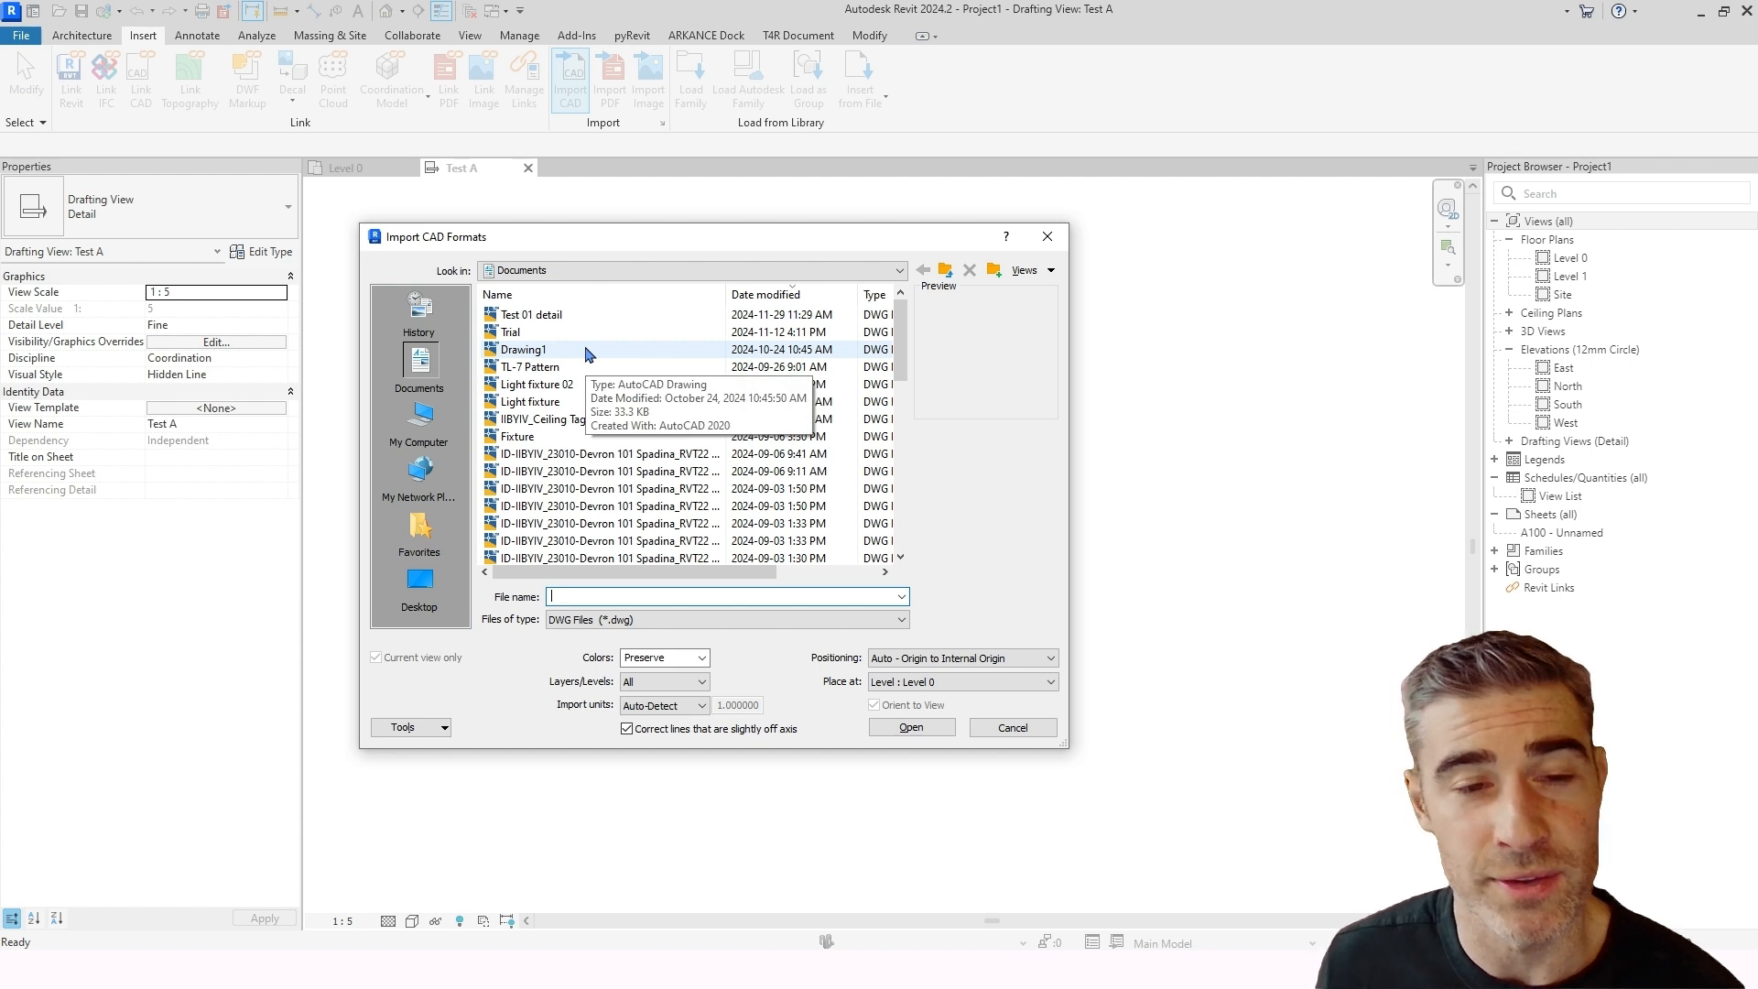
pyautogui.click(614, 316)
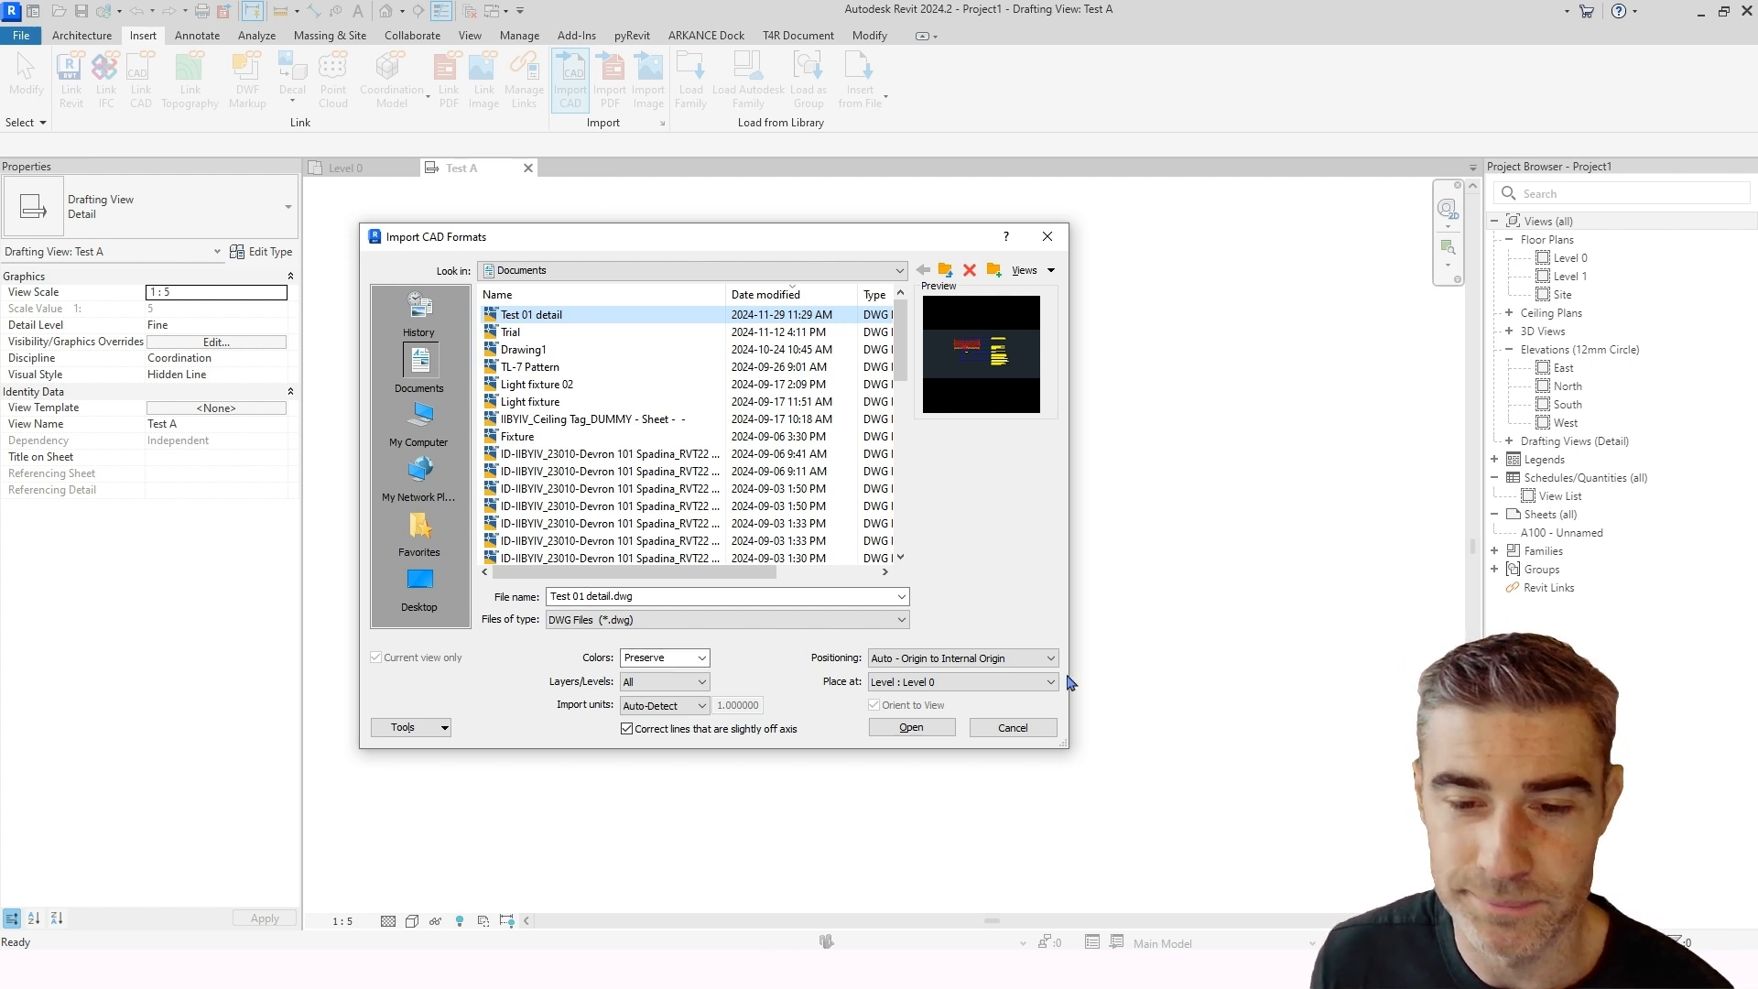
pyautogui.click(918, 735)
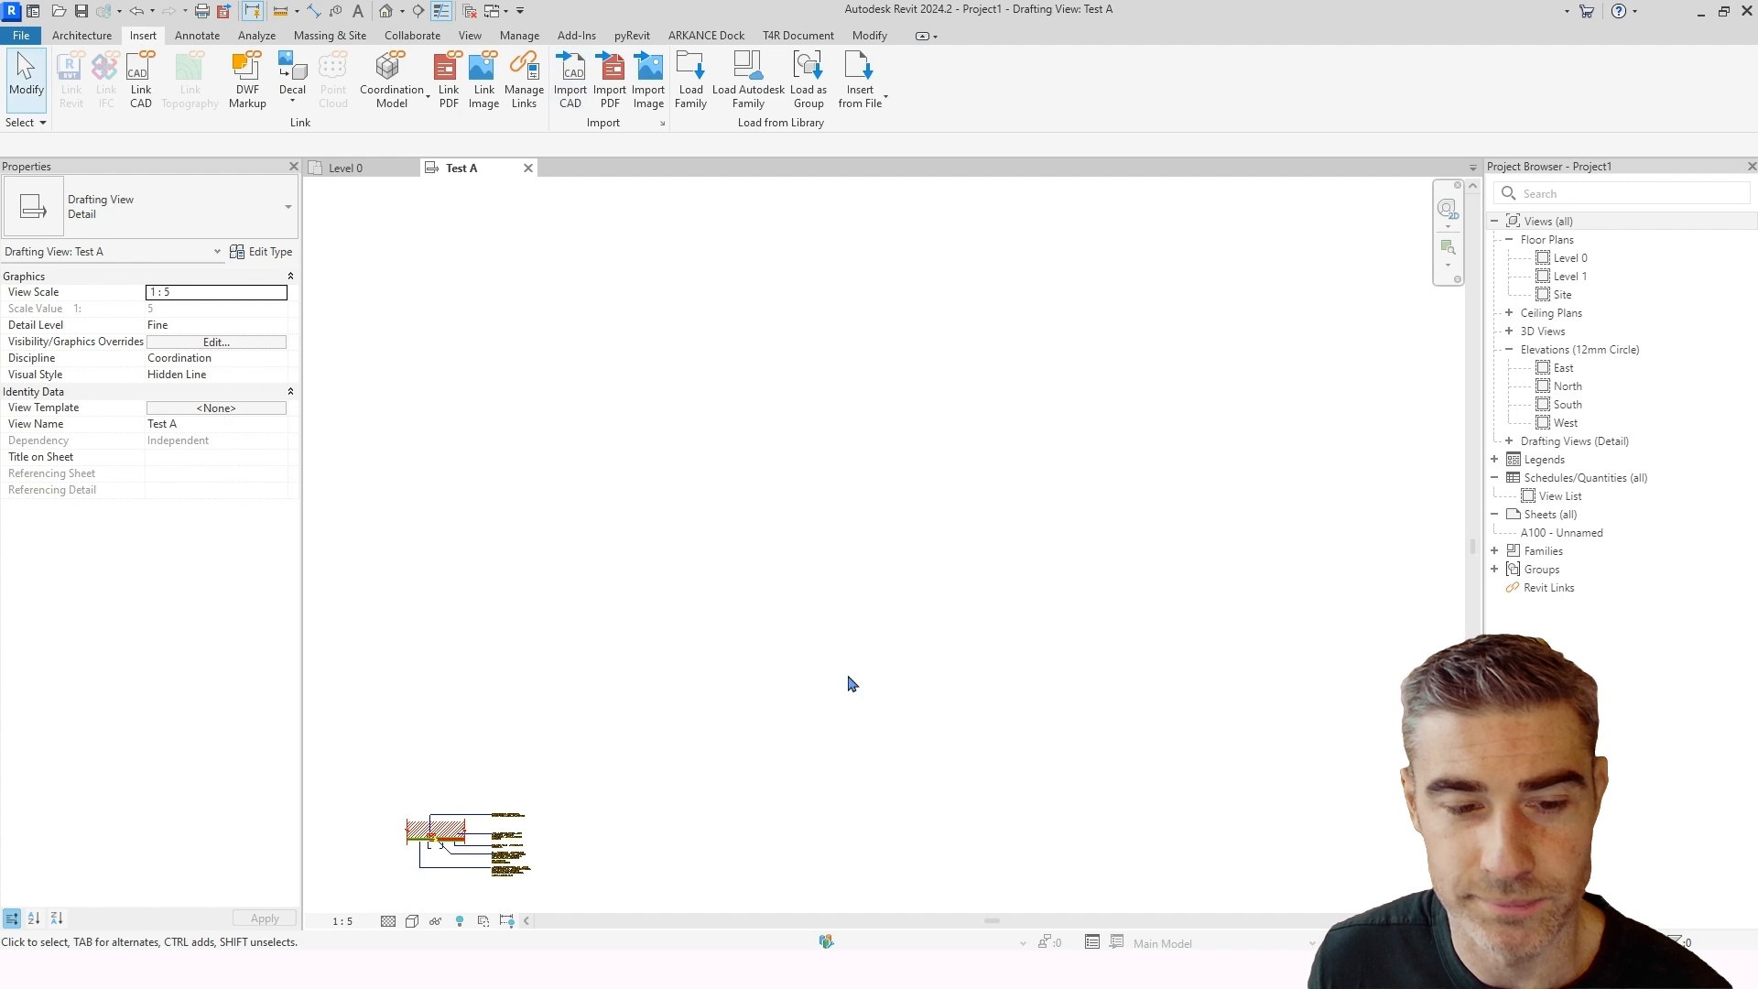
# Step: Fully explode the imported Test 01 detail drawing into individual elements
pyautogui.click(1070, 327)
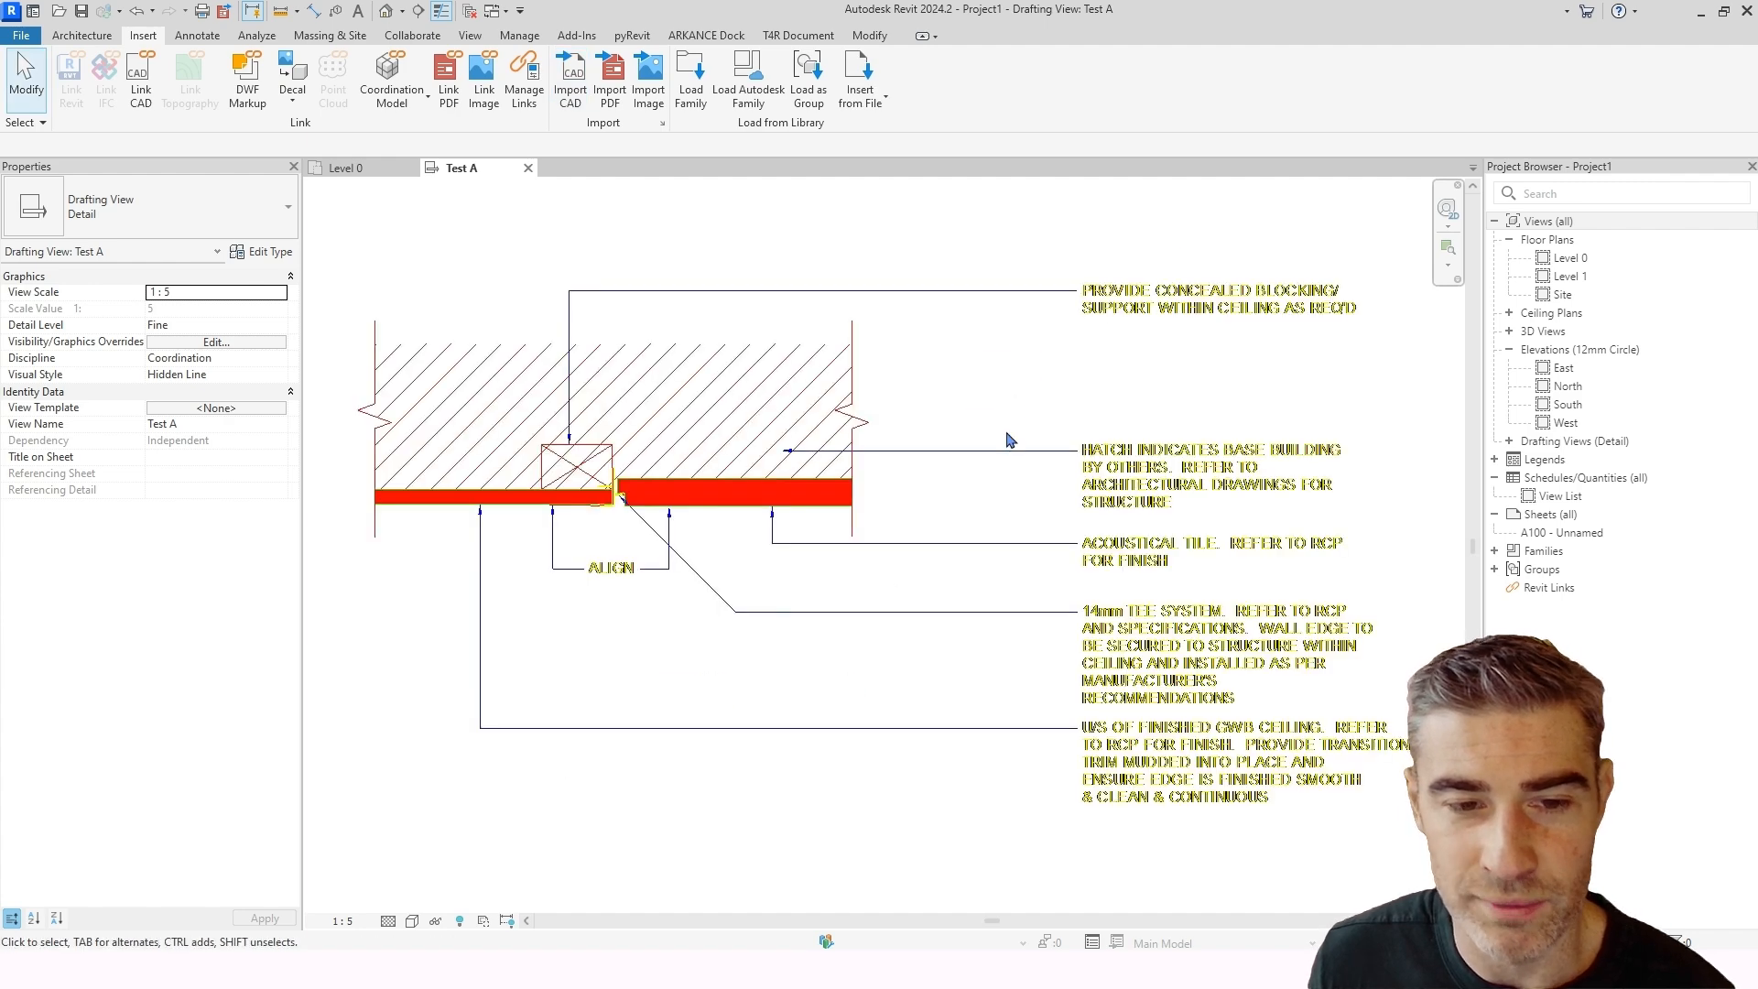
pyautogui.scroll(-1, 1008, 439)
pyautogui.moveTo(1027, 499); pyautogui.dragTo(969, 503, button='middle')
pyautogui.click(1059, 488)
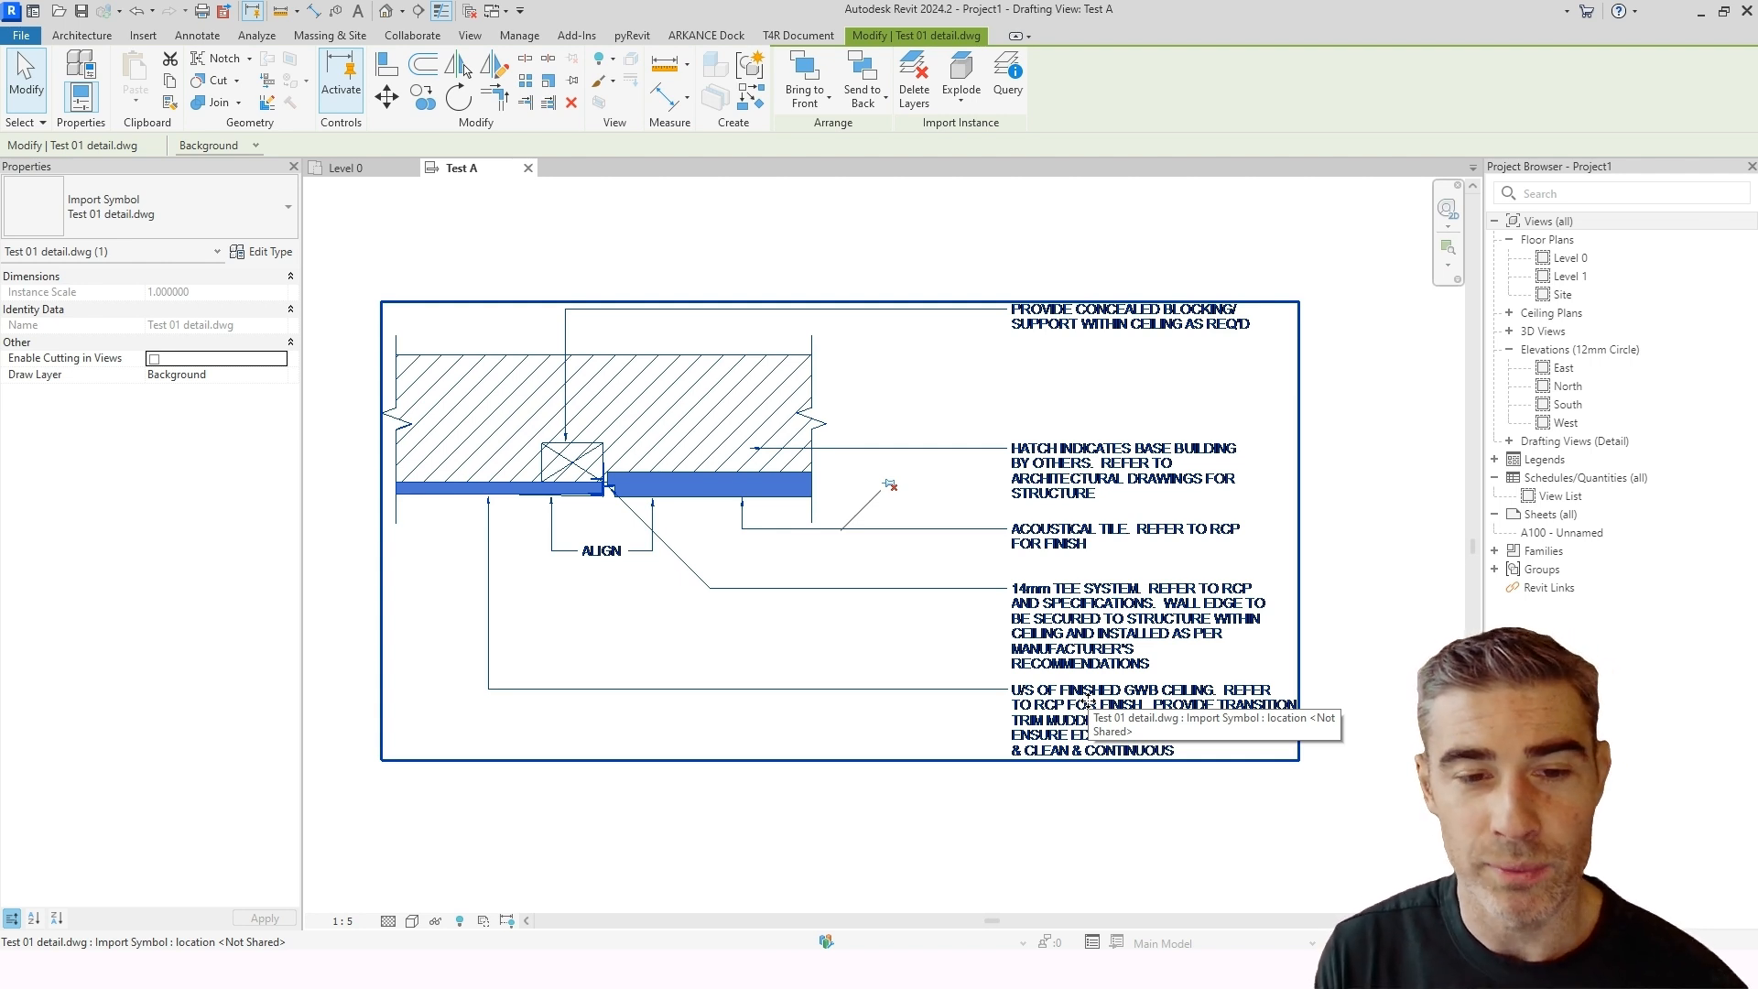
pyautogui.press('Escape')
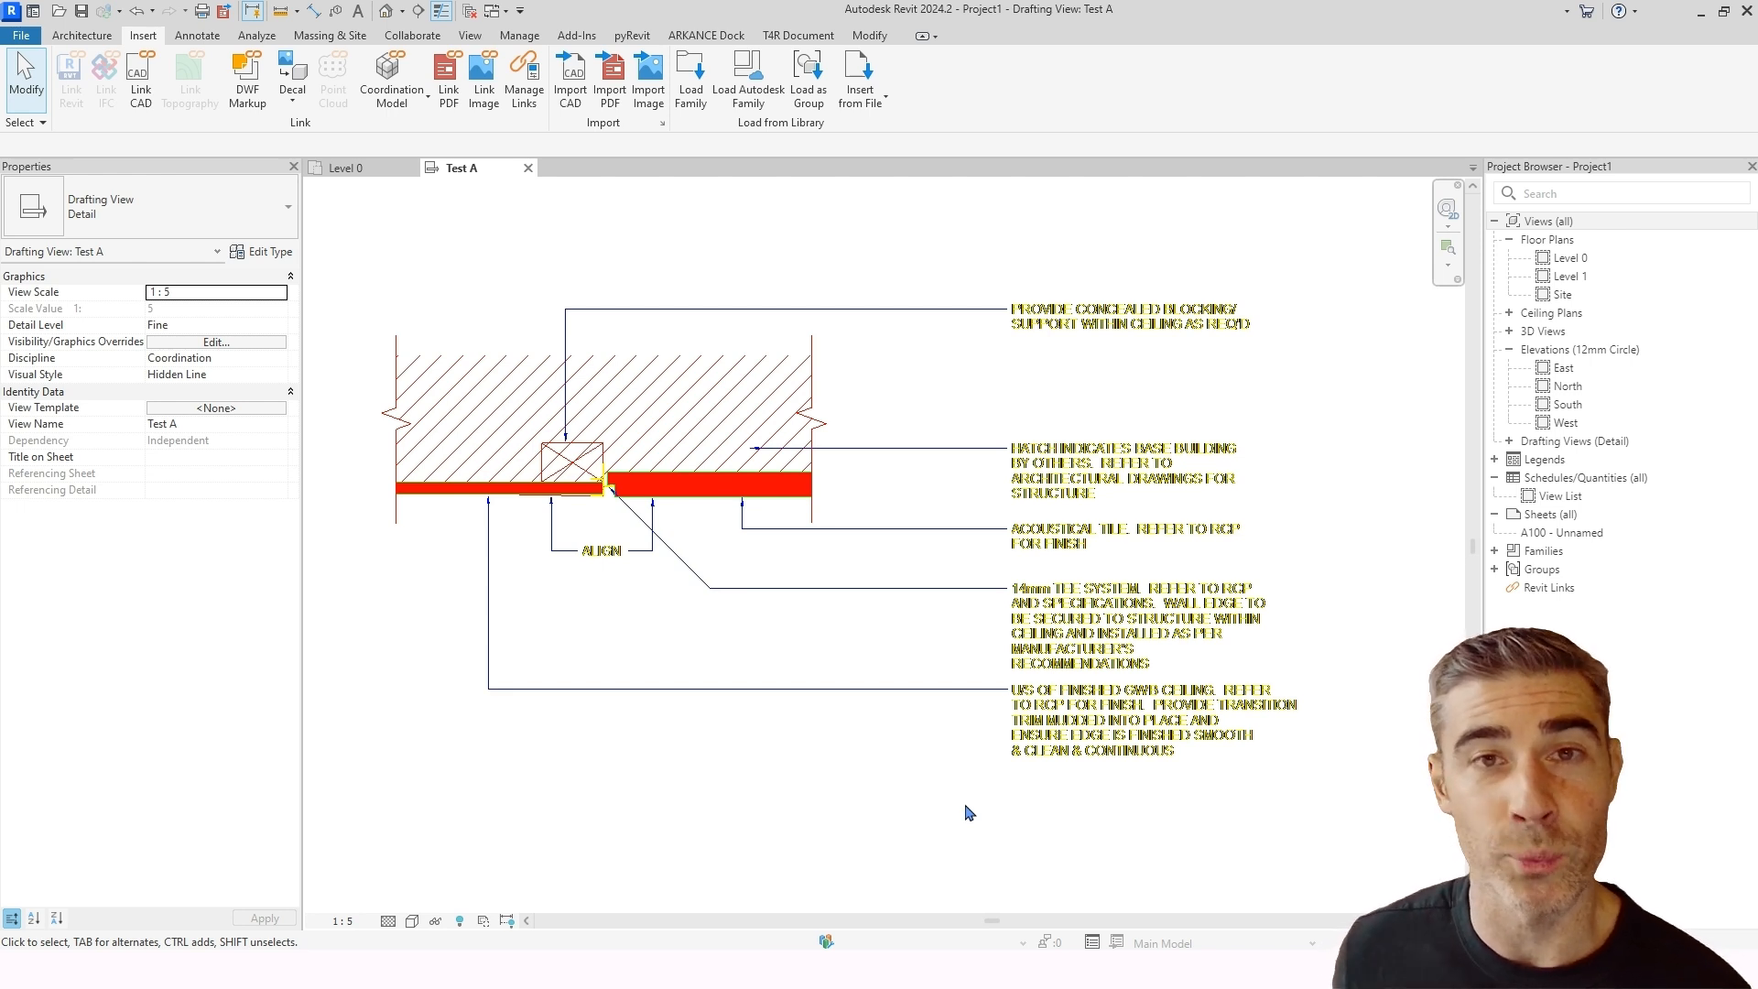
pyautogui.click(716, 327)
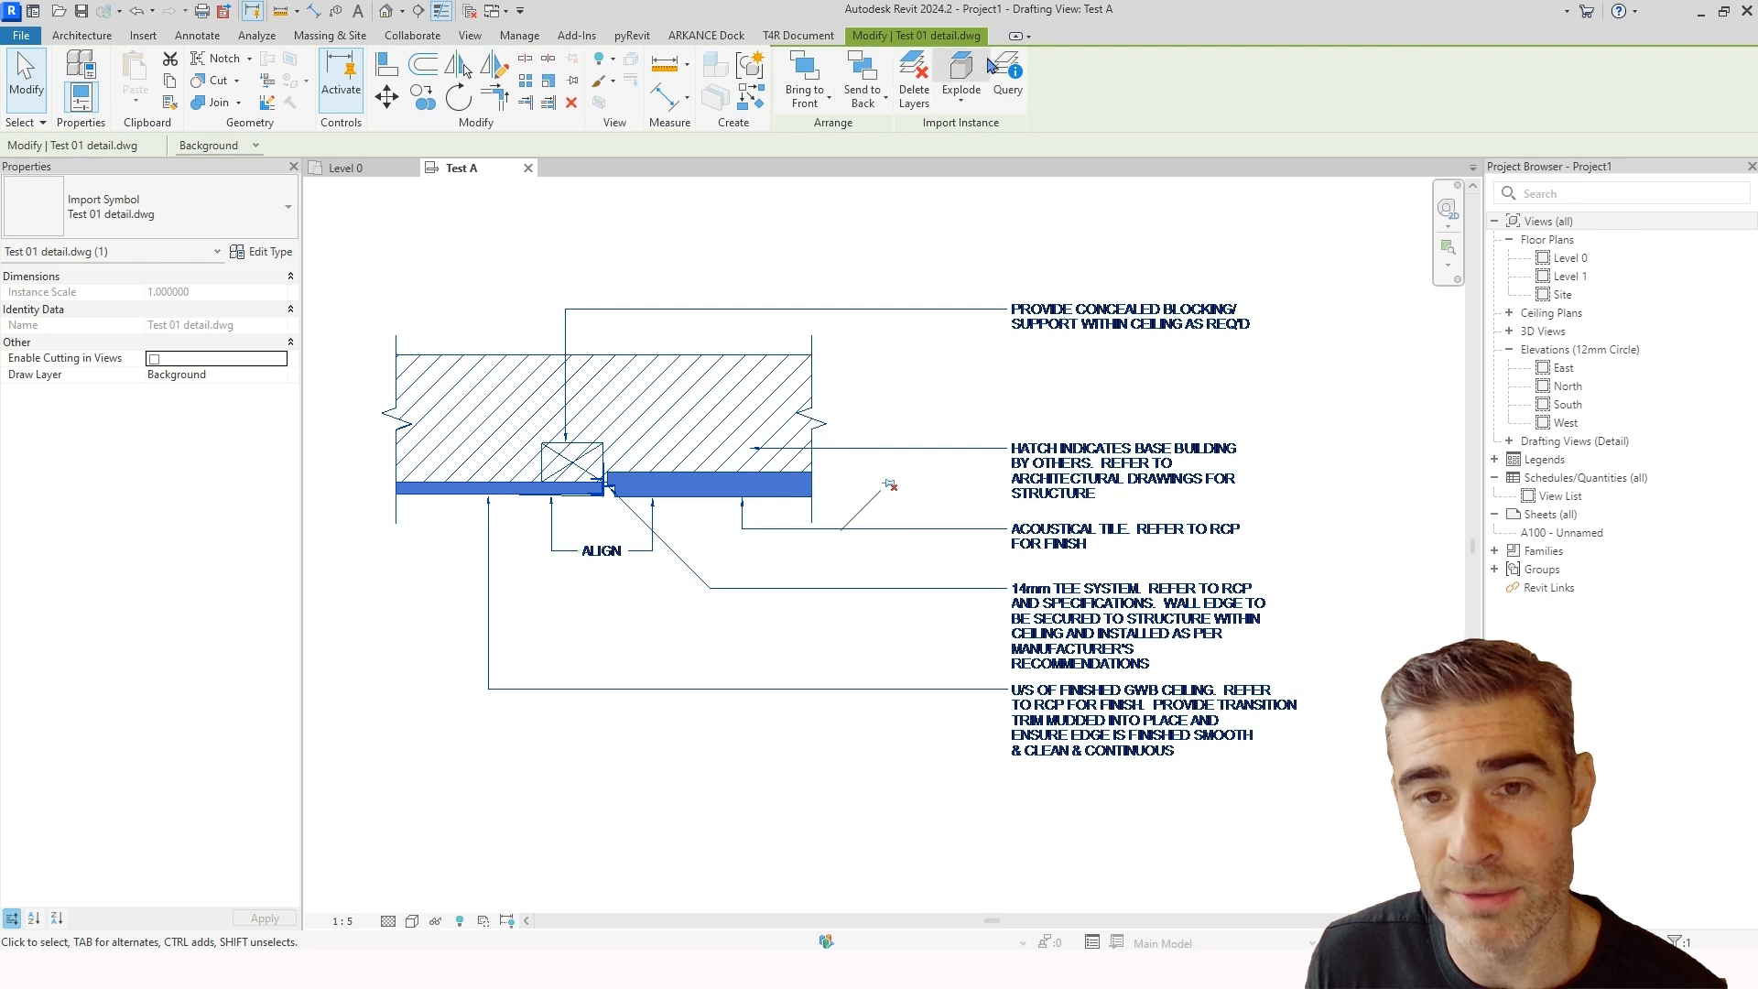
pyautogui.click(964, 112)
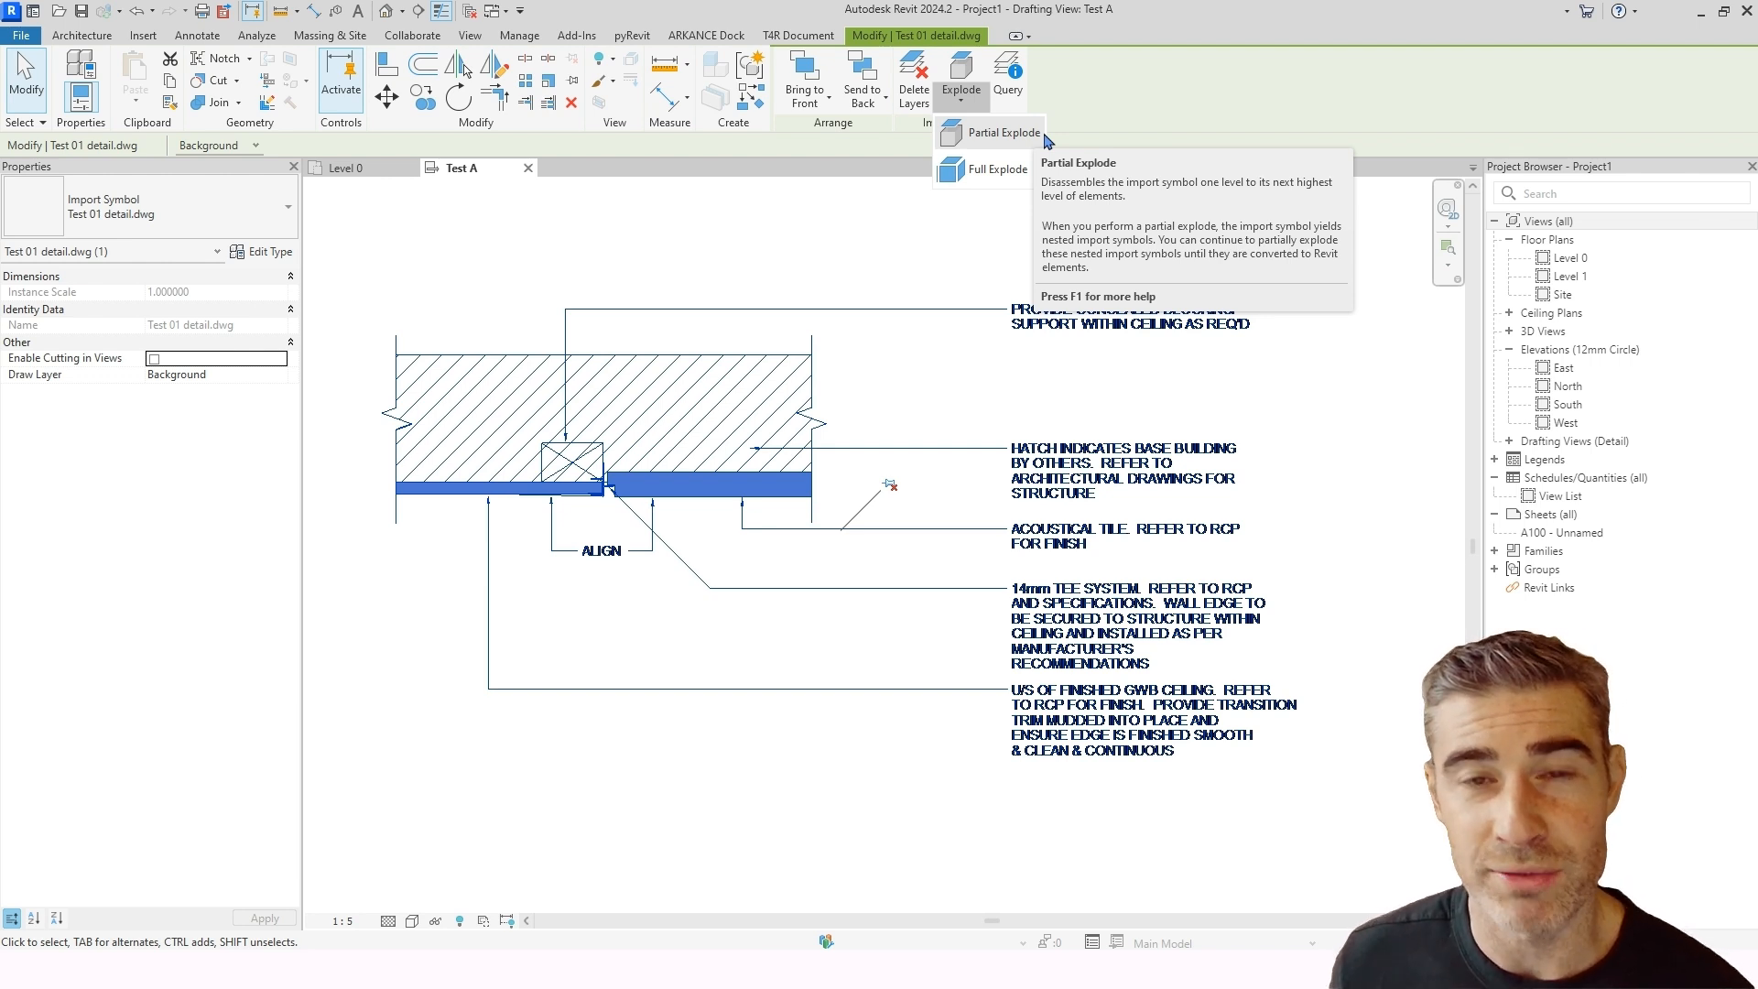
pyautogui.click(1018, 175)
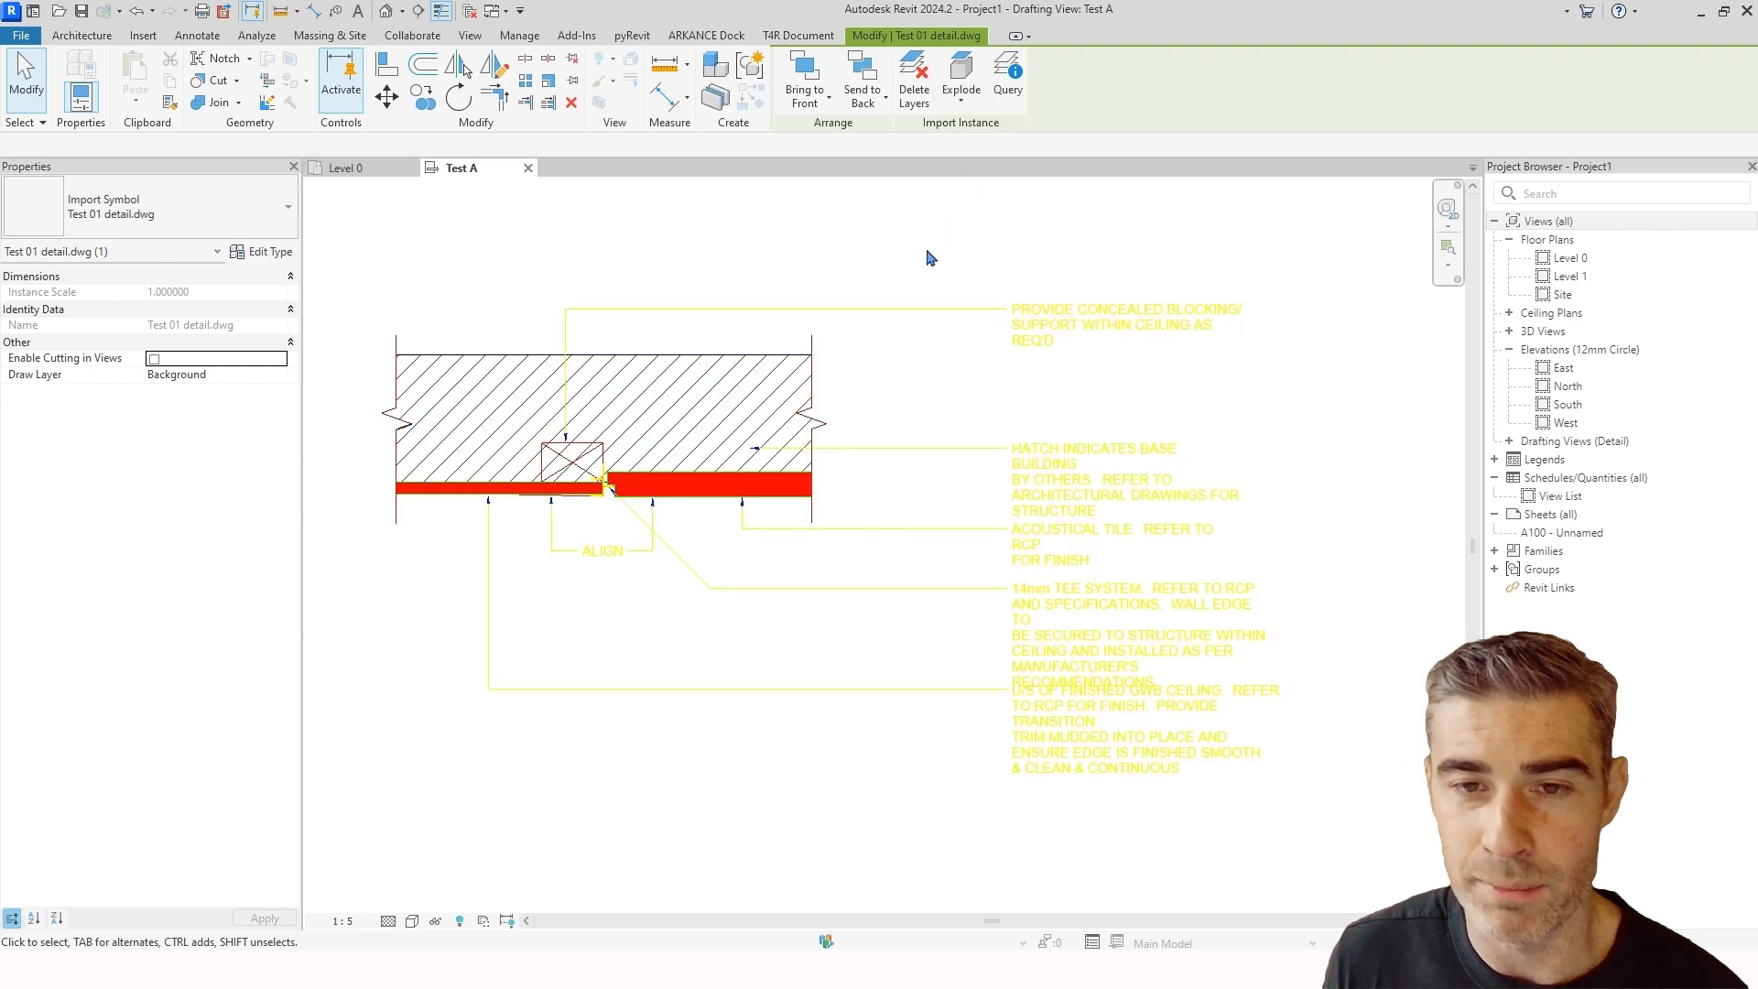
# Step: Filter the whole exploded detail down to its text notes and change their type to 2.5mm Arial
pyautogui.scroll(-1, 929, 260)
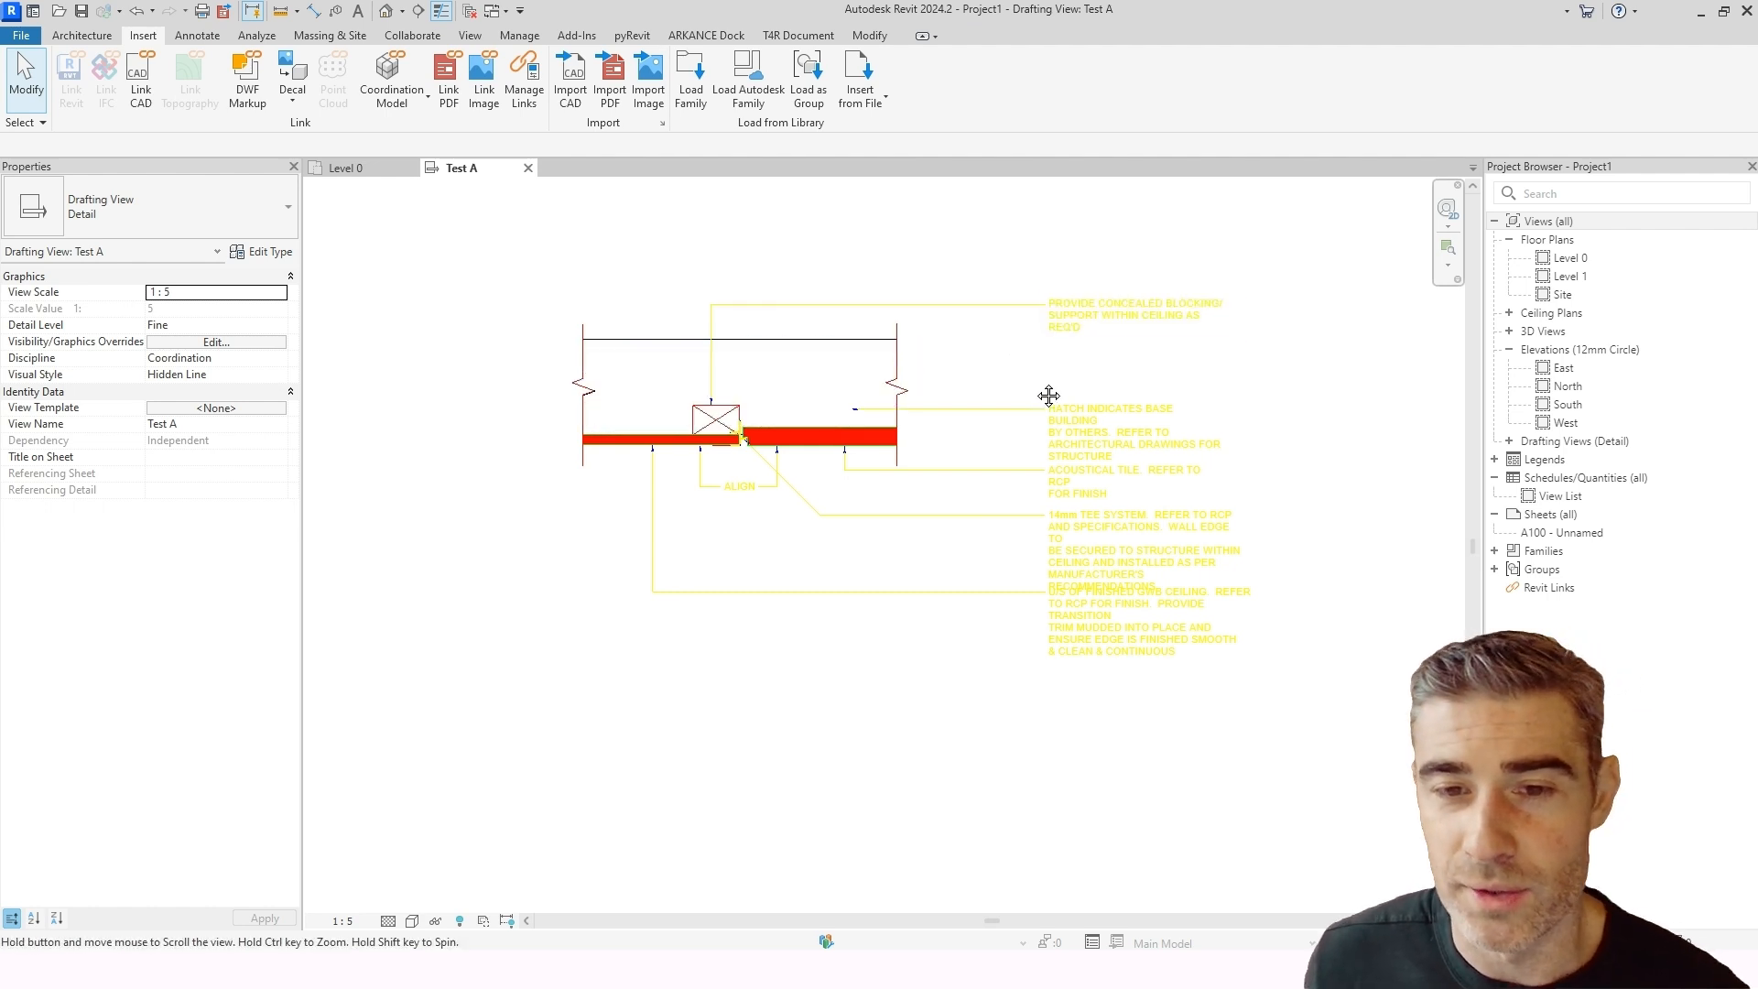
pyautogui.moveTo(1044, 391); pyautogui.dragTo(989, 408, button='middle')
pyautogui.moveTo(1067, 459)
pyautogui.mouseDown(button='middle')
pyautogui.moveTo(1055, 368)
pyautogui.moveTo(1011, 418)
pyautogui.mouseUp(button='middle')
pyautogui.scroll(-1, 990, 371)
pyautogui.moveTo(527, 235)
pyautogui.mouseDown()
pyautogui.moveTo(1405, 694)
pyautogui.moveTo(1352, 713)
pyautogui.mouseUp()
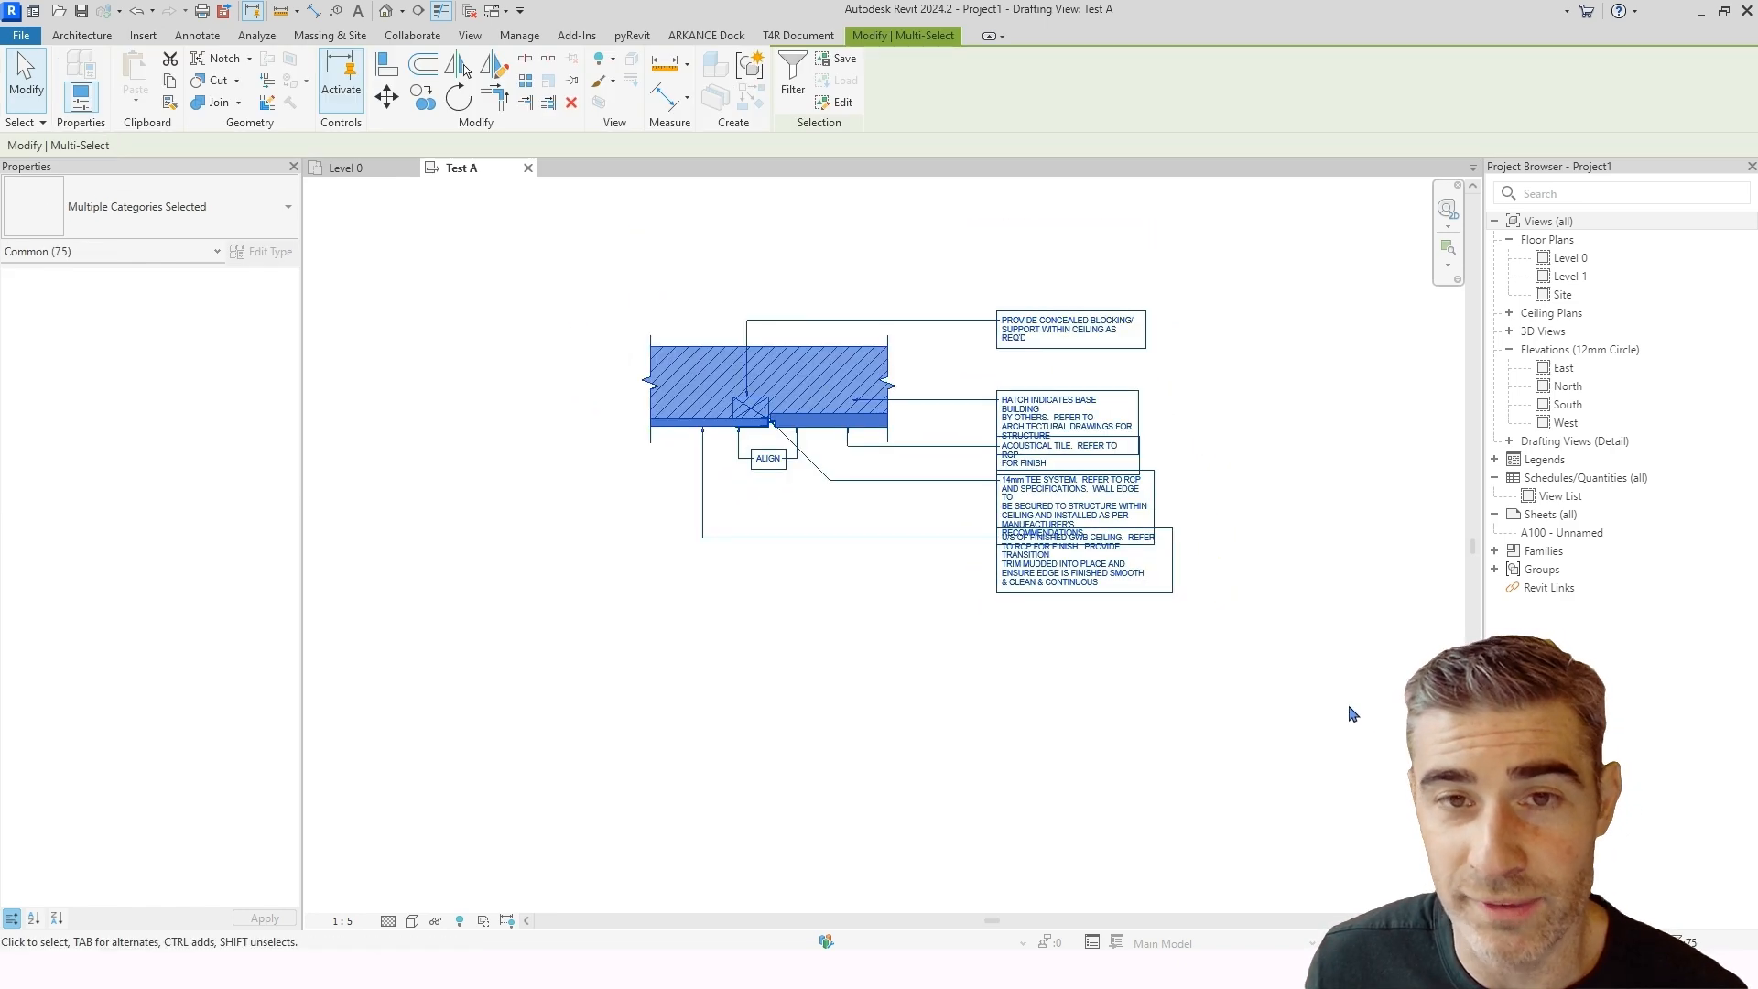
pyautogui.click(793, 75)
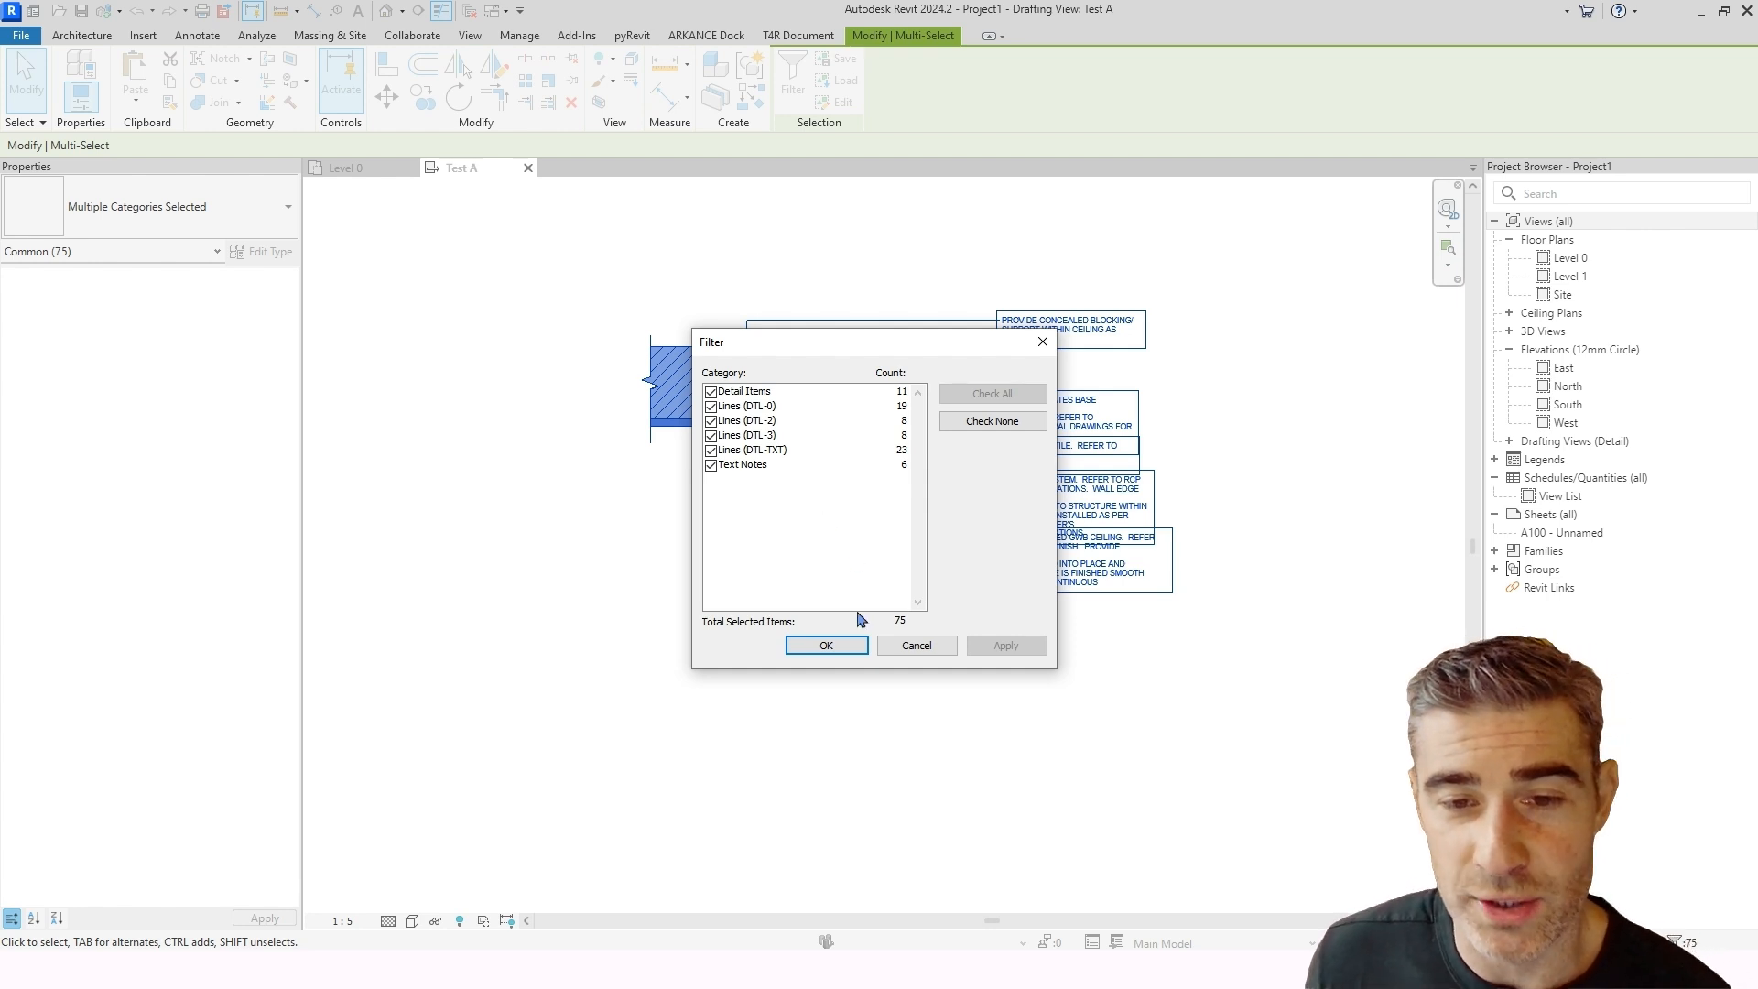
pyautogui.click(985, 423)
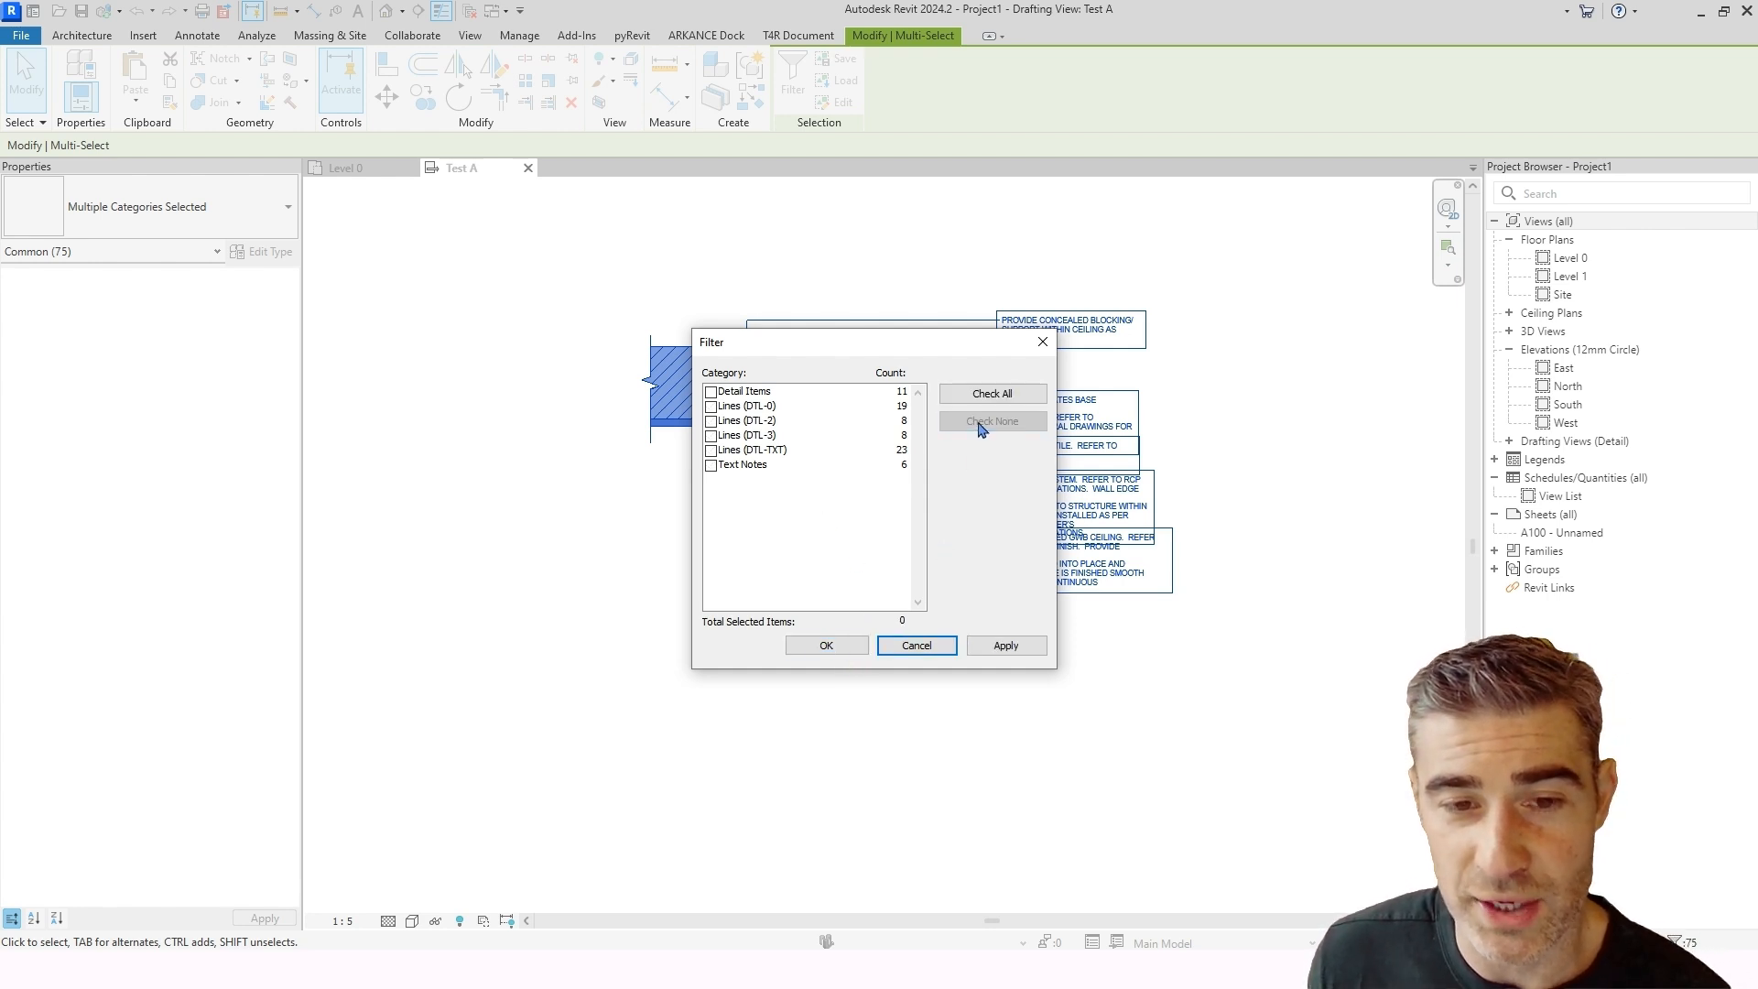
pyautogui.click(711, 466)
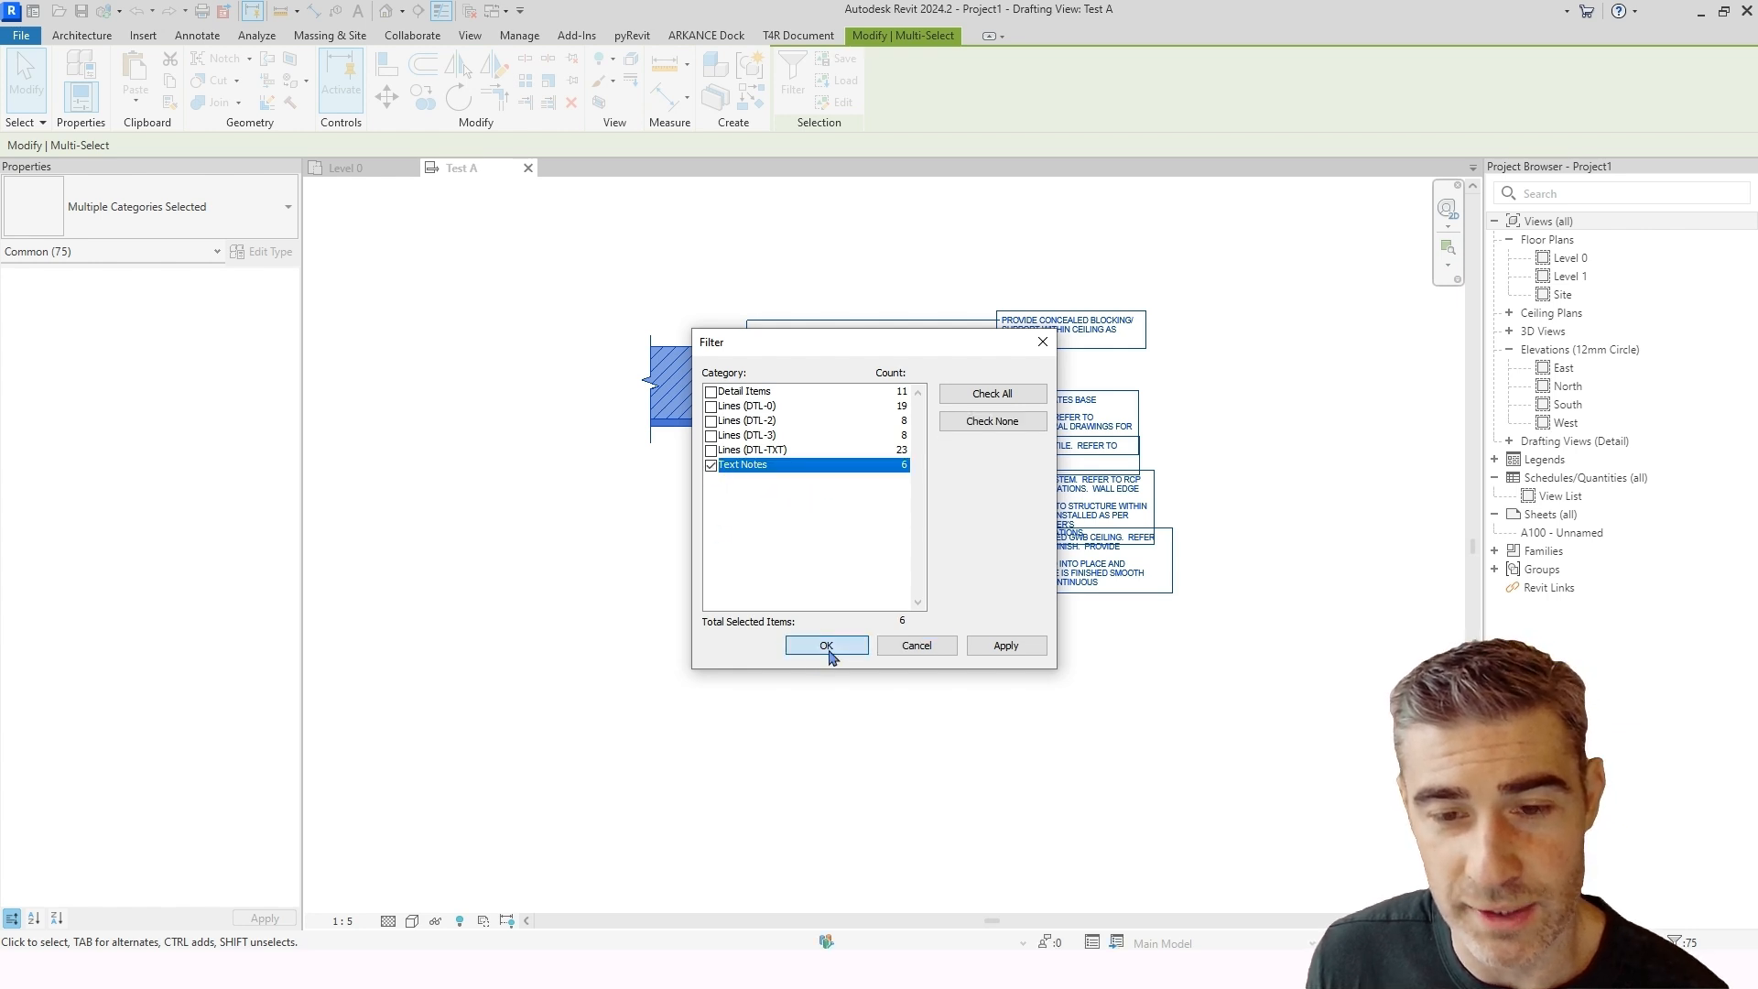
pyautogui.click(824, 647)
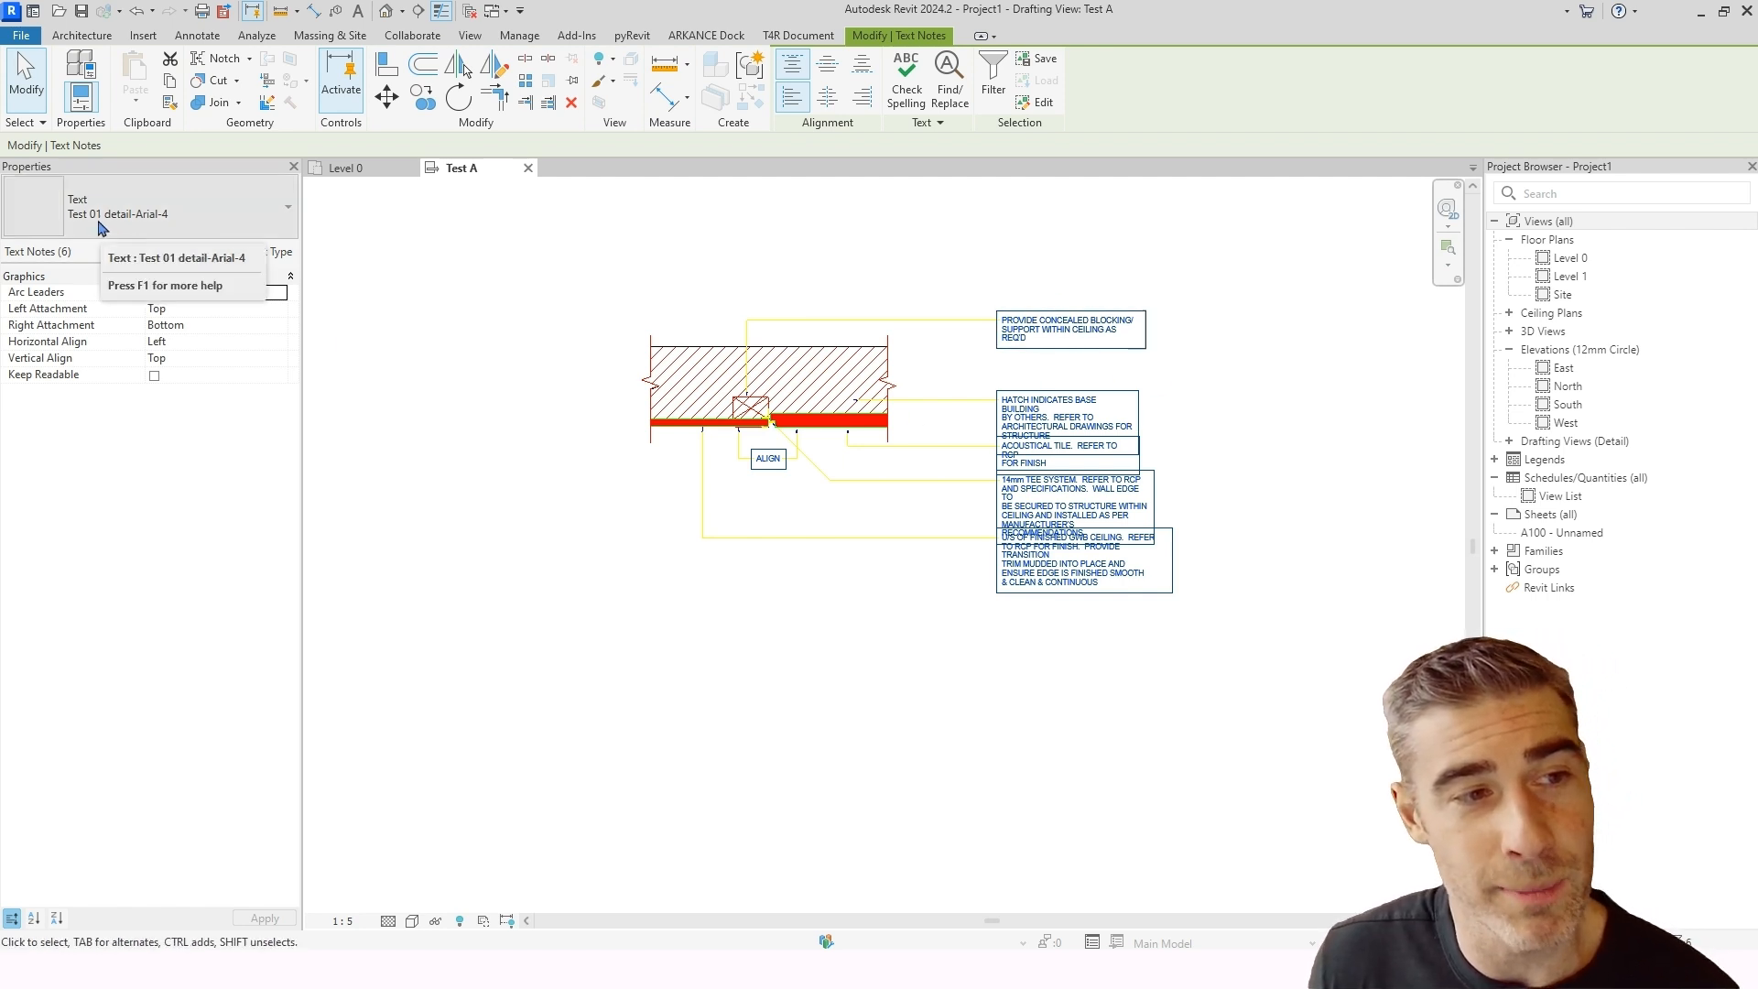
pyautogui.click(217, 215)
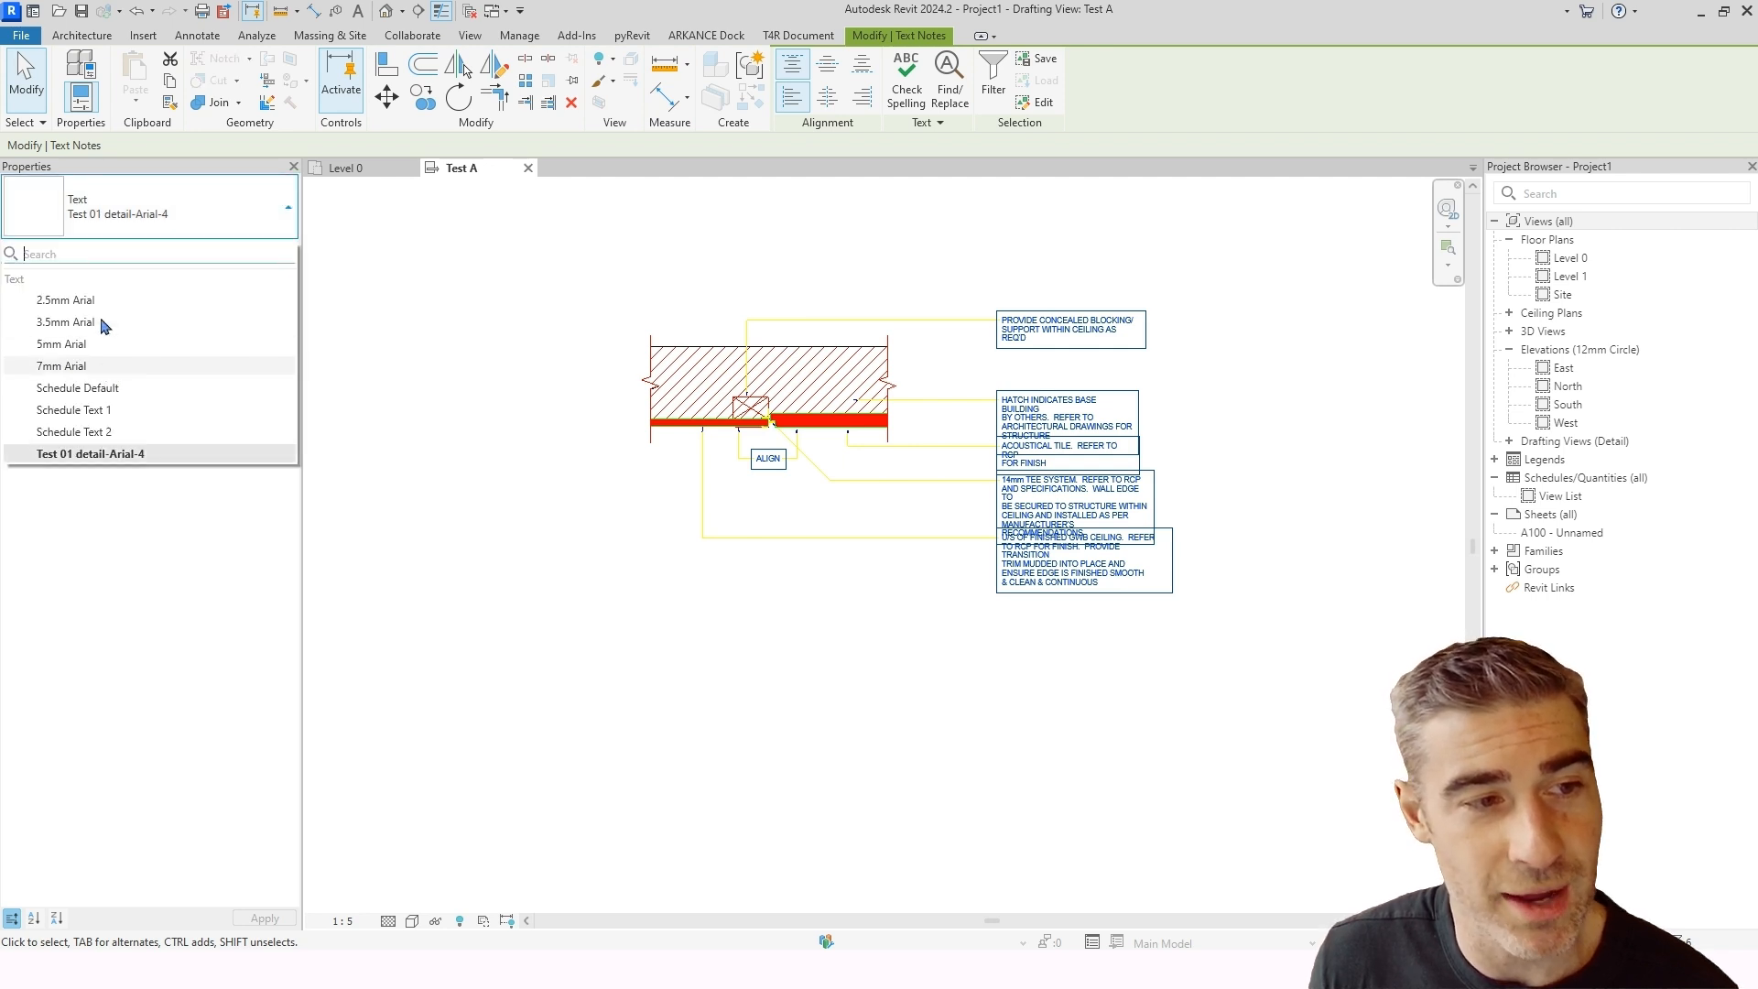
pyautogui.click(158, 300)
pyautogui.scroll(3, 1247, 357)
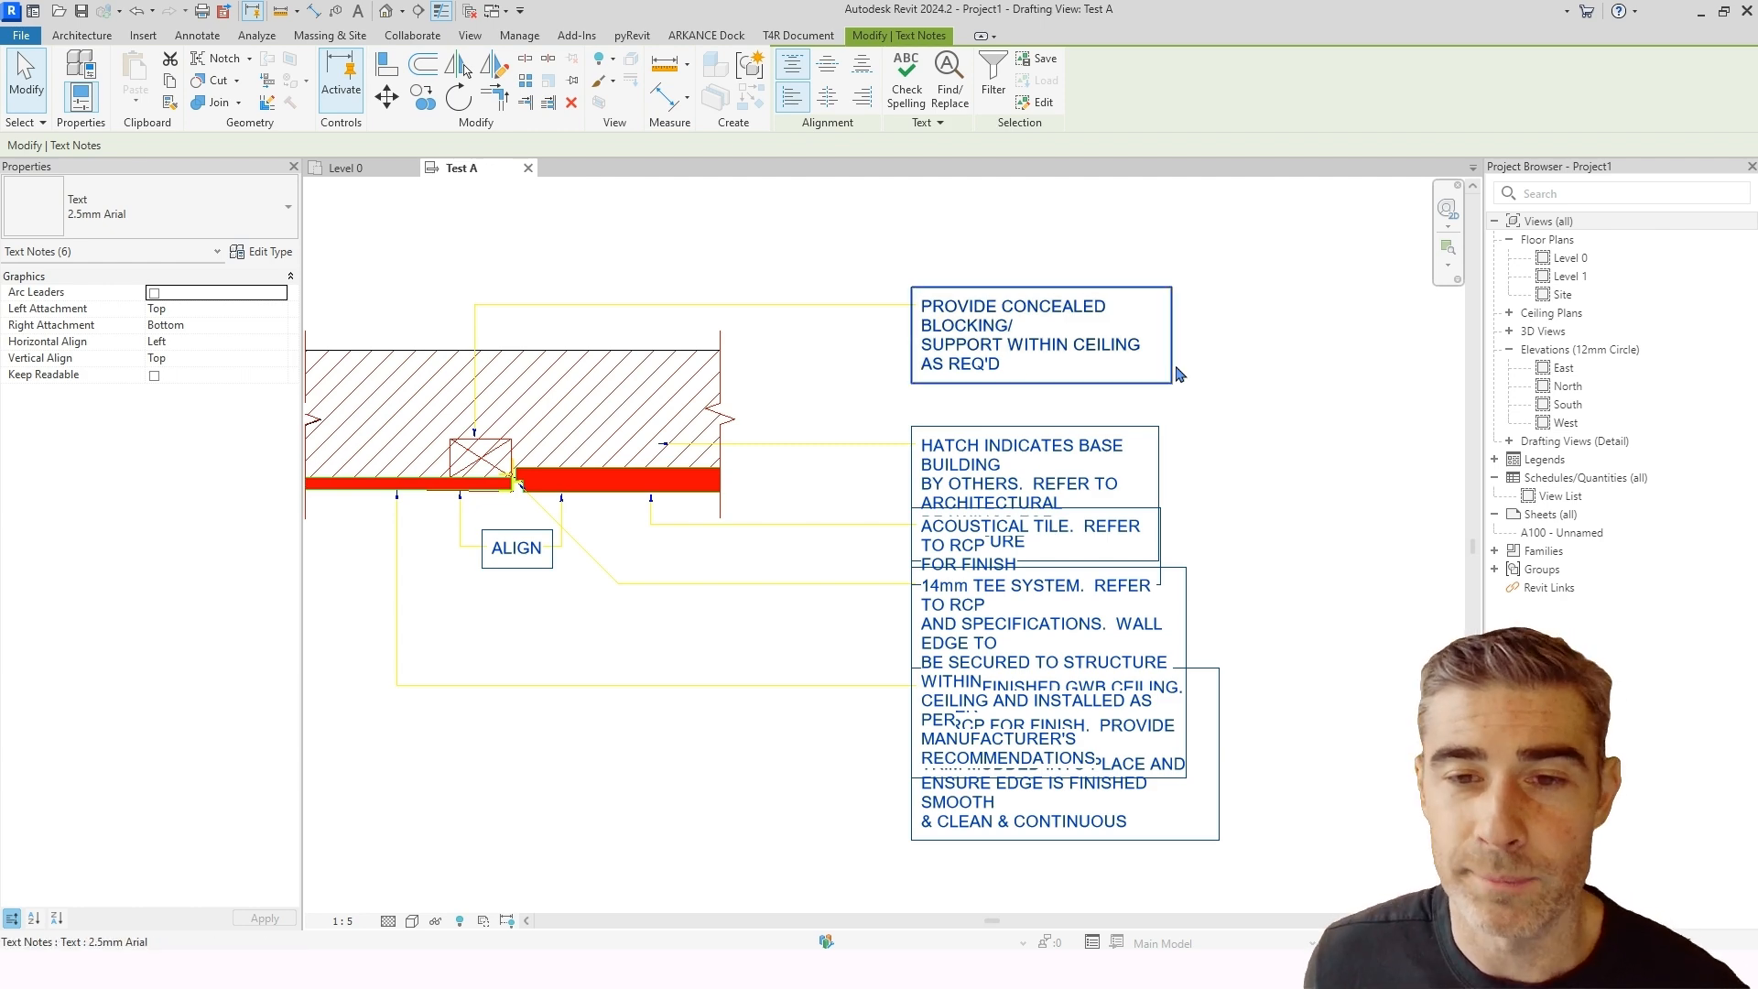
pyautogui.press('Escape')
# Step: Widen the text boxes of the concealed blocking, base building hatch and acoustical tile notes so their lines stop wrapping early
pyautogui.scroll(-1, 994, 389)
pyautogui.moveTo(1005, 392); pyautogui.dragTo(950, 401, button='middle')
pyautogui.click(1046, 377)
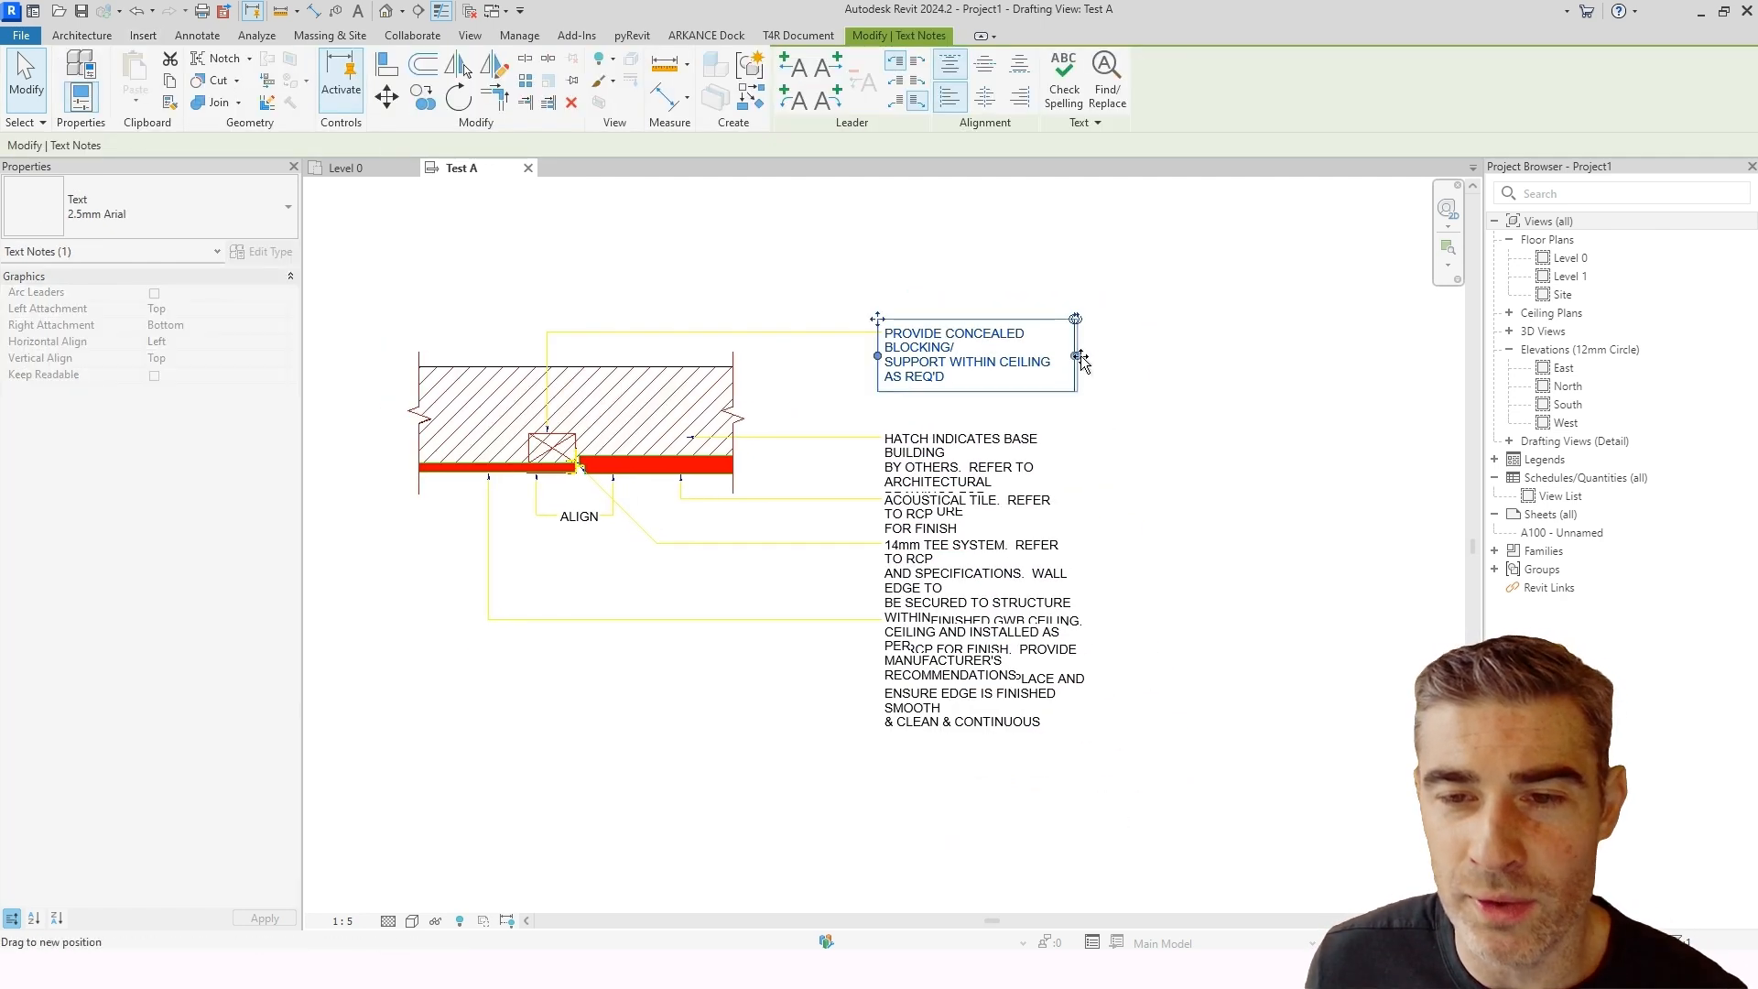
pyautogui.moveTo(1074, 355); pyautogui.dragTo(1159, 356)
pyautogui.click(1046, 483)
pyautogui.moveTo(1064, 474); pyautogui.dragTo(1247, 475)
pyautogui.press('Escape')
pyautogui.click(1008, 513)
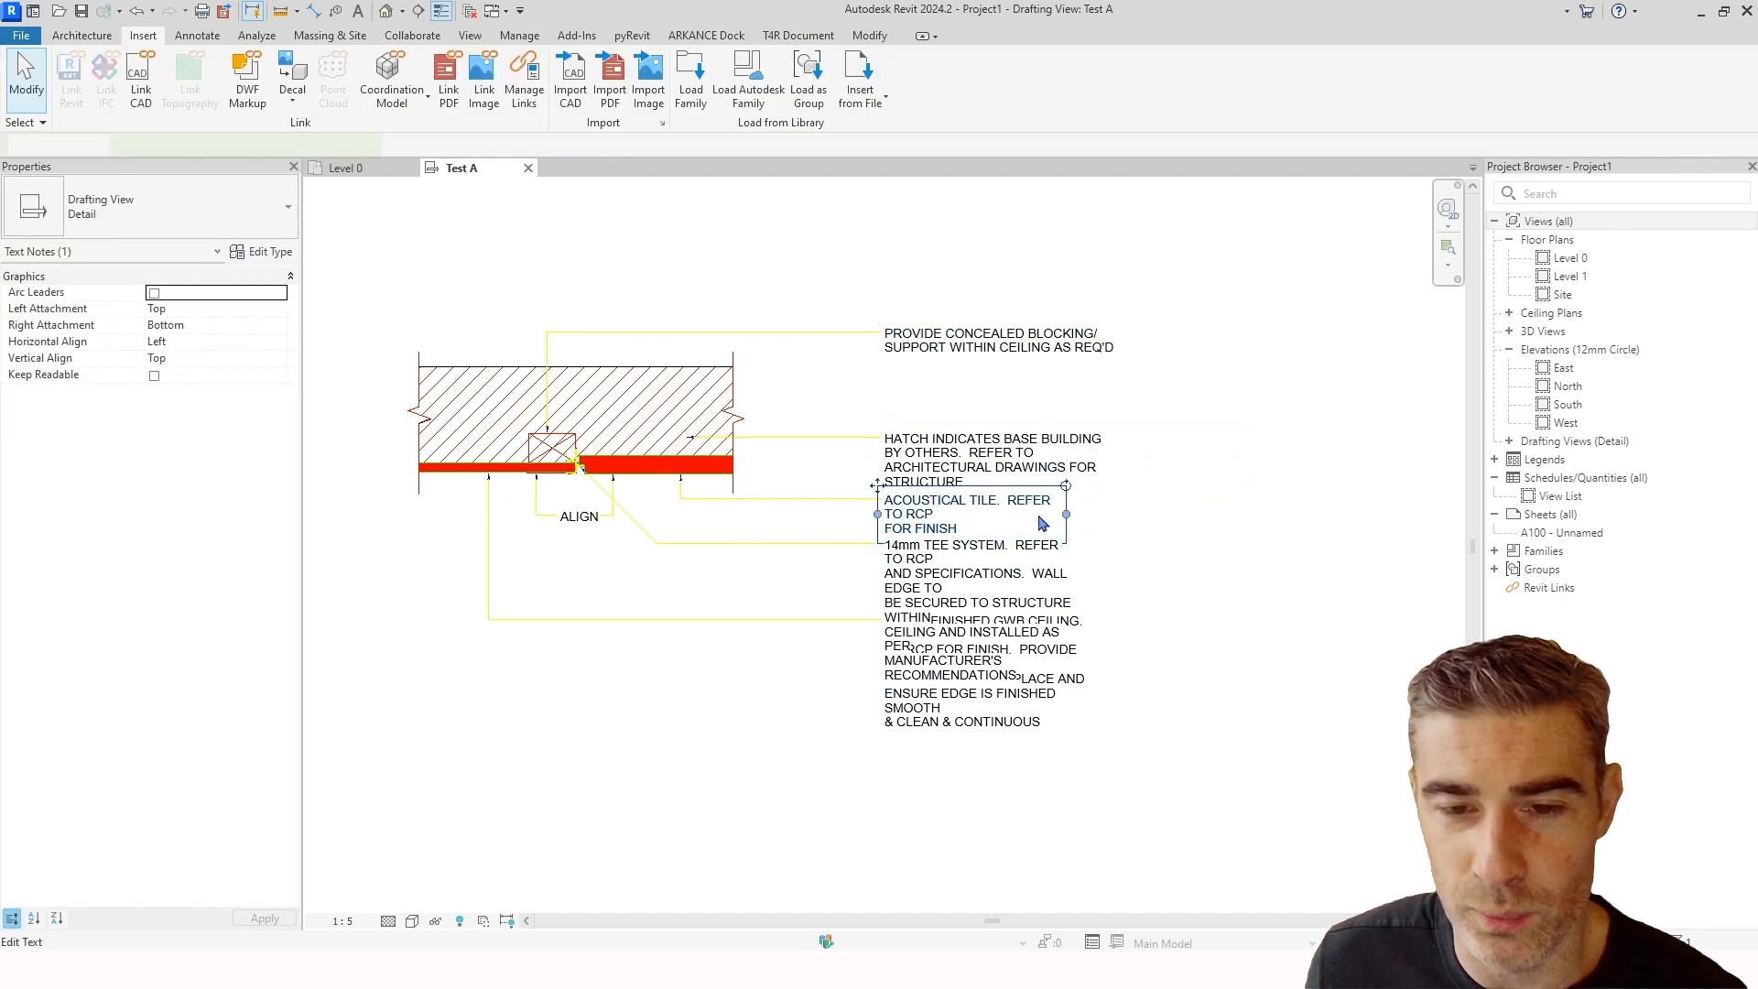
pyautogui.moveTo(1069, 508); pyautogui.dragTo(1150, 517)
pyautogui.press('Escape')
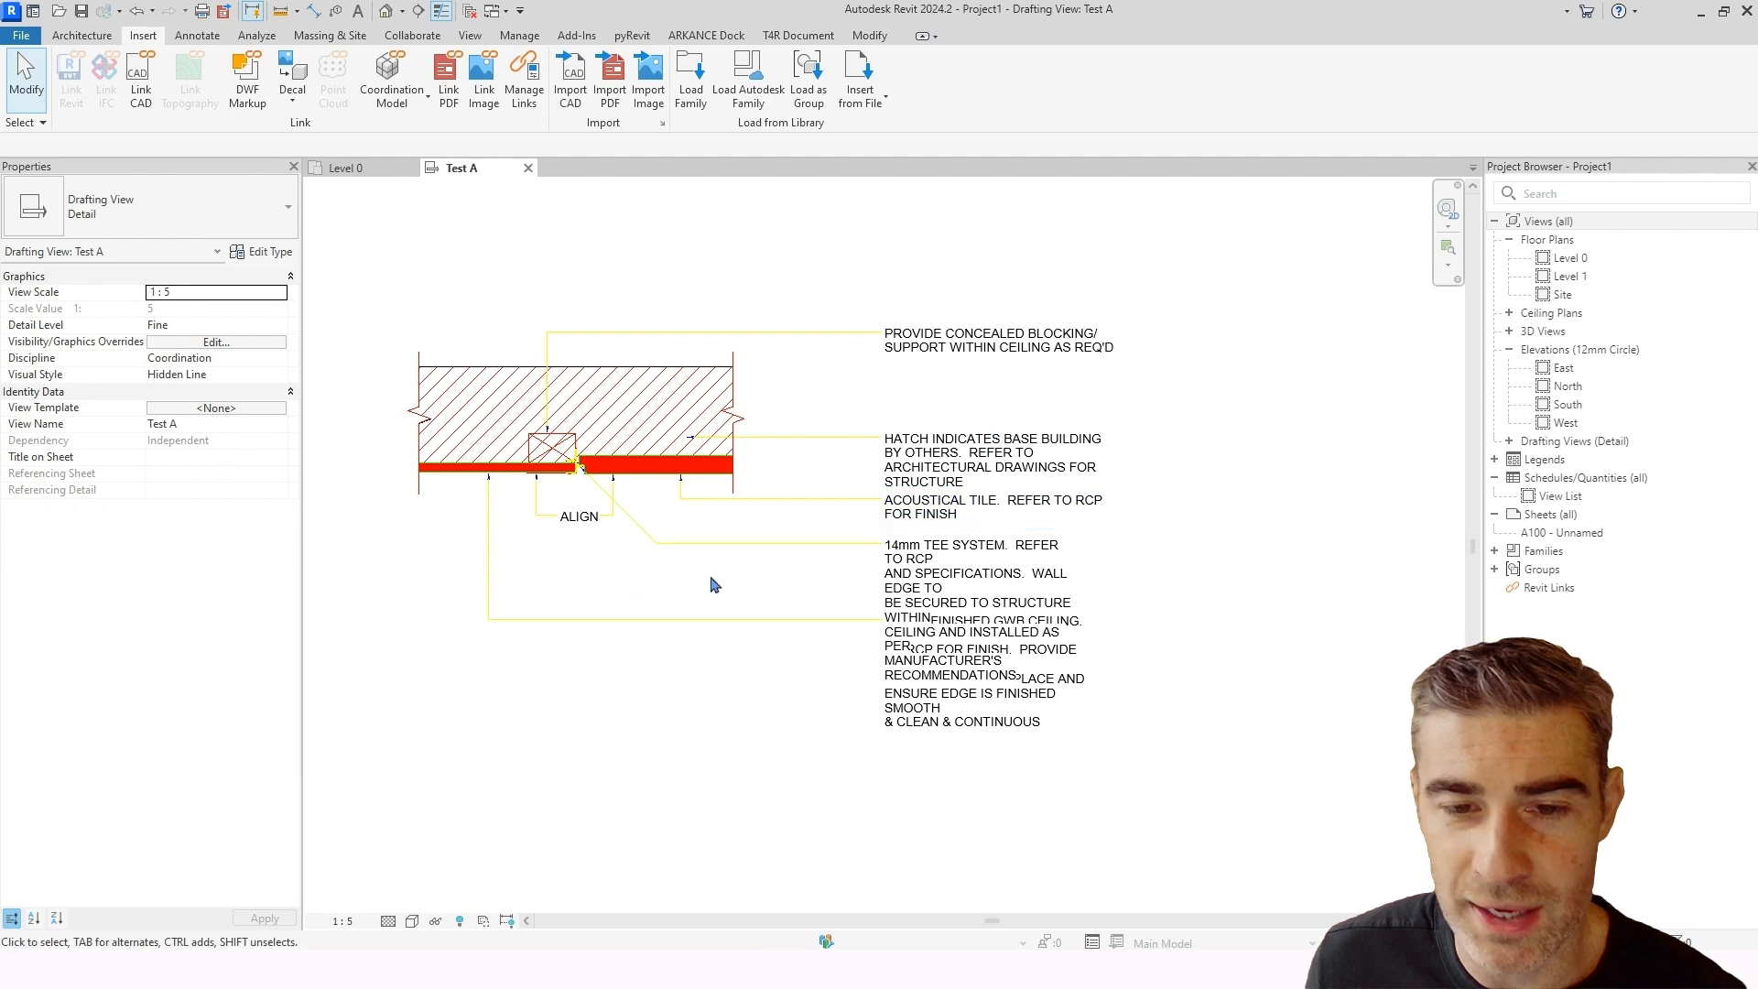
# Step: Widen the text boxes of the 14mm tee system note and the finished GWB ceiling note, making the tee system box extra wide
pyautogui.click(919, 553)
pyautogui.moveTo(1085, 609); pyautogui.dragTo(1283, 597)
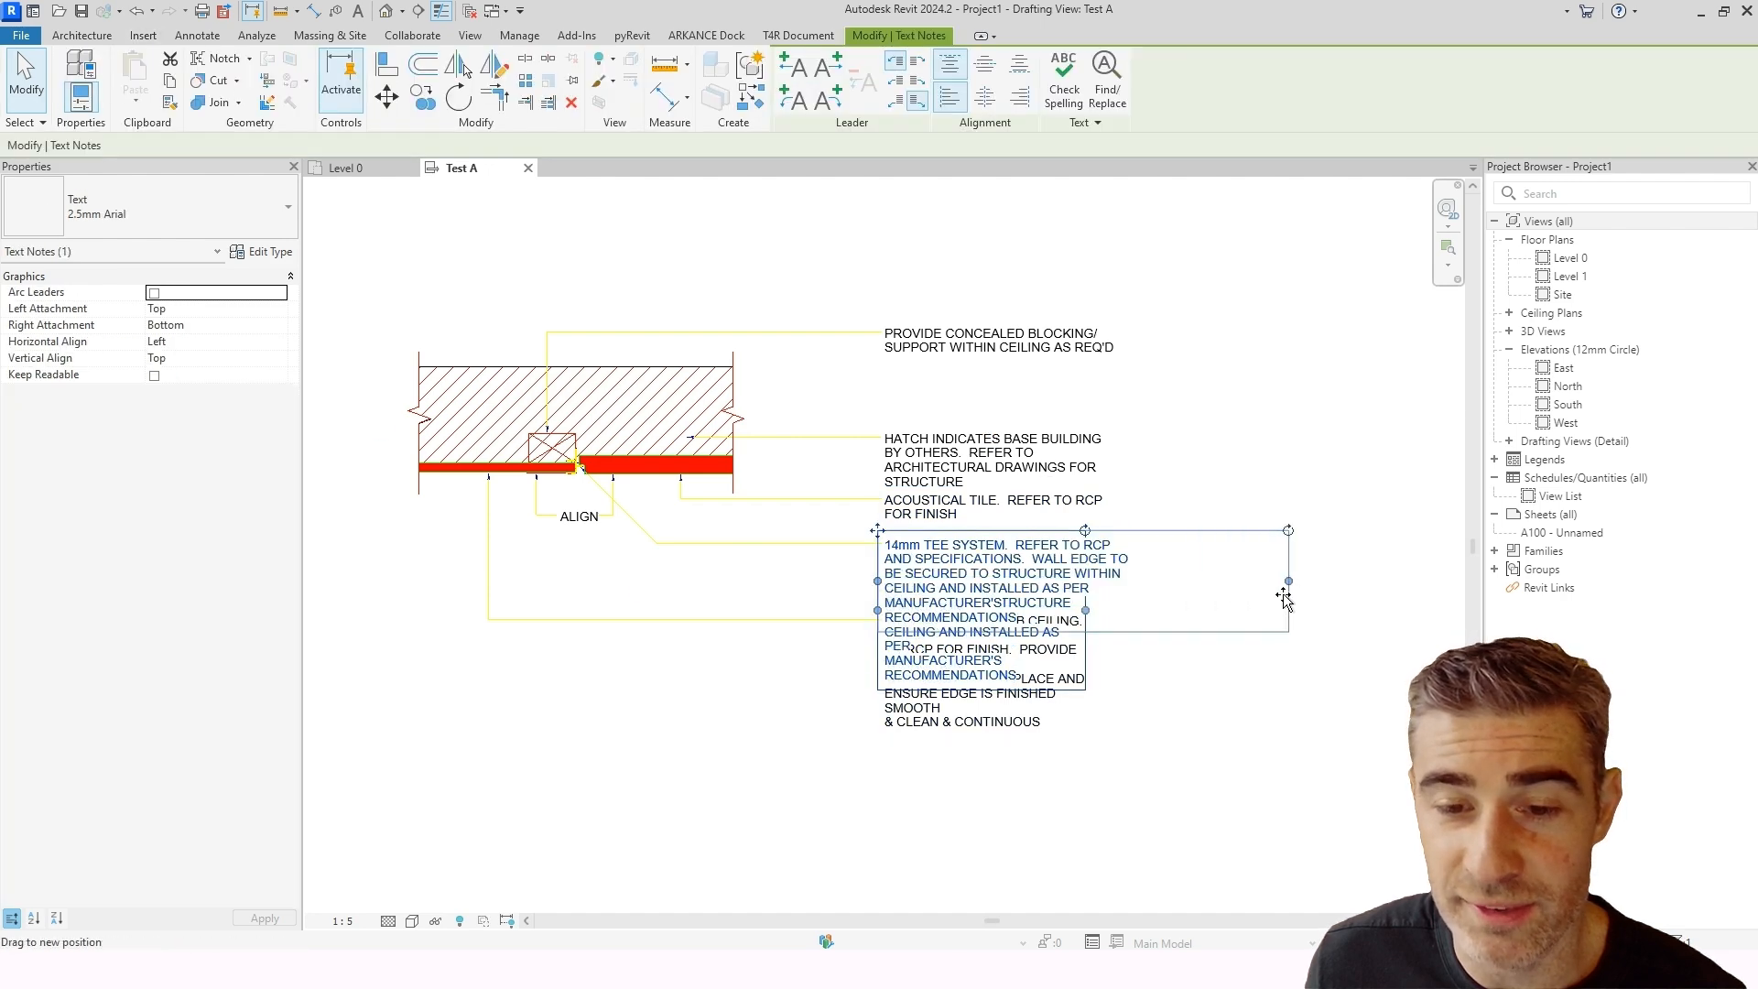
pyautogui.press('Escape')
pyautogui.click(1110, 676)
pyautogui.moveTo(1113, 675); pyautogui.dragTo(1277, 673)
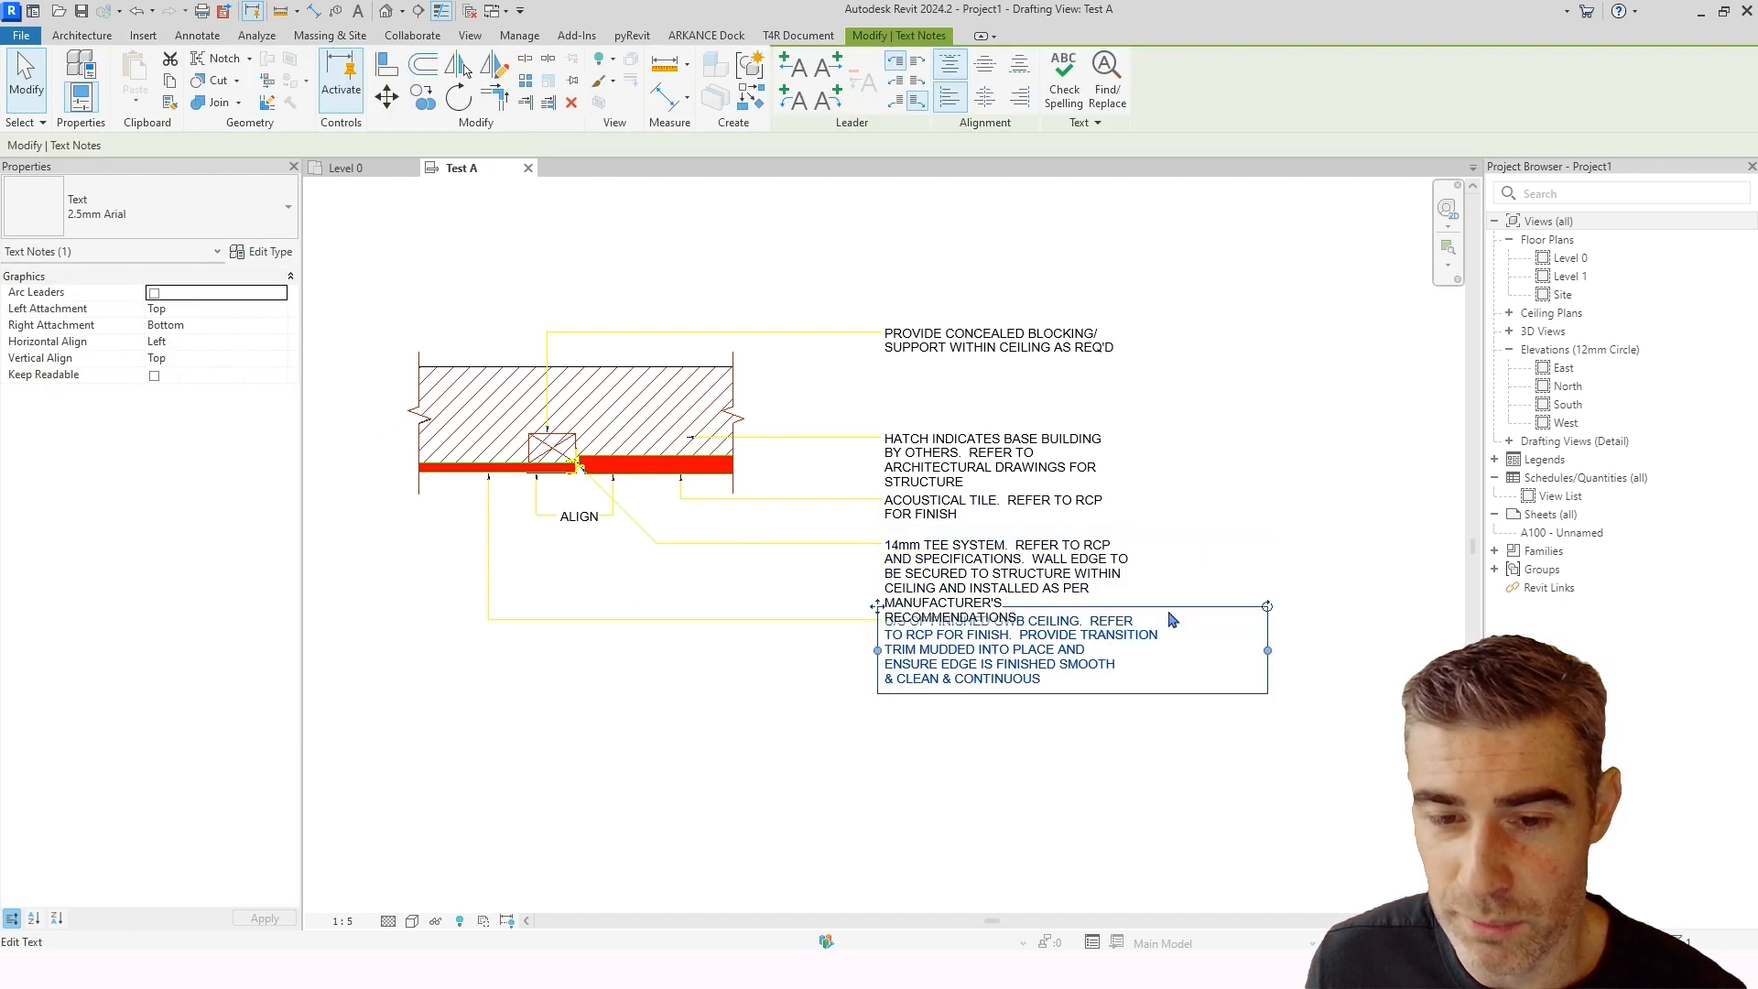
pyautogui.click(1277, 586)
pyautogui.moveTo(1287, 581); pyautogui.dragTo(1465, 577)
# Step: Remove the hard line breaks after RCP, WITHIN and MANUFACTURER'S in the 14mm tee system note
pyautogui.doubleClick(1167, 590)
pyautogui.click(1131, 550)
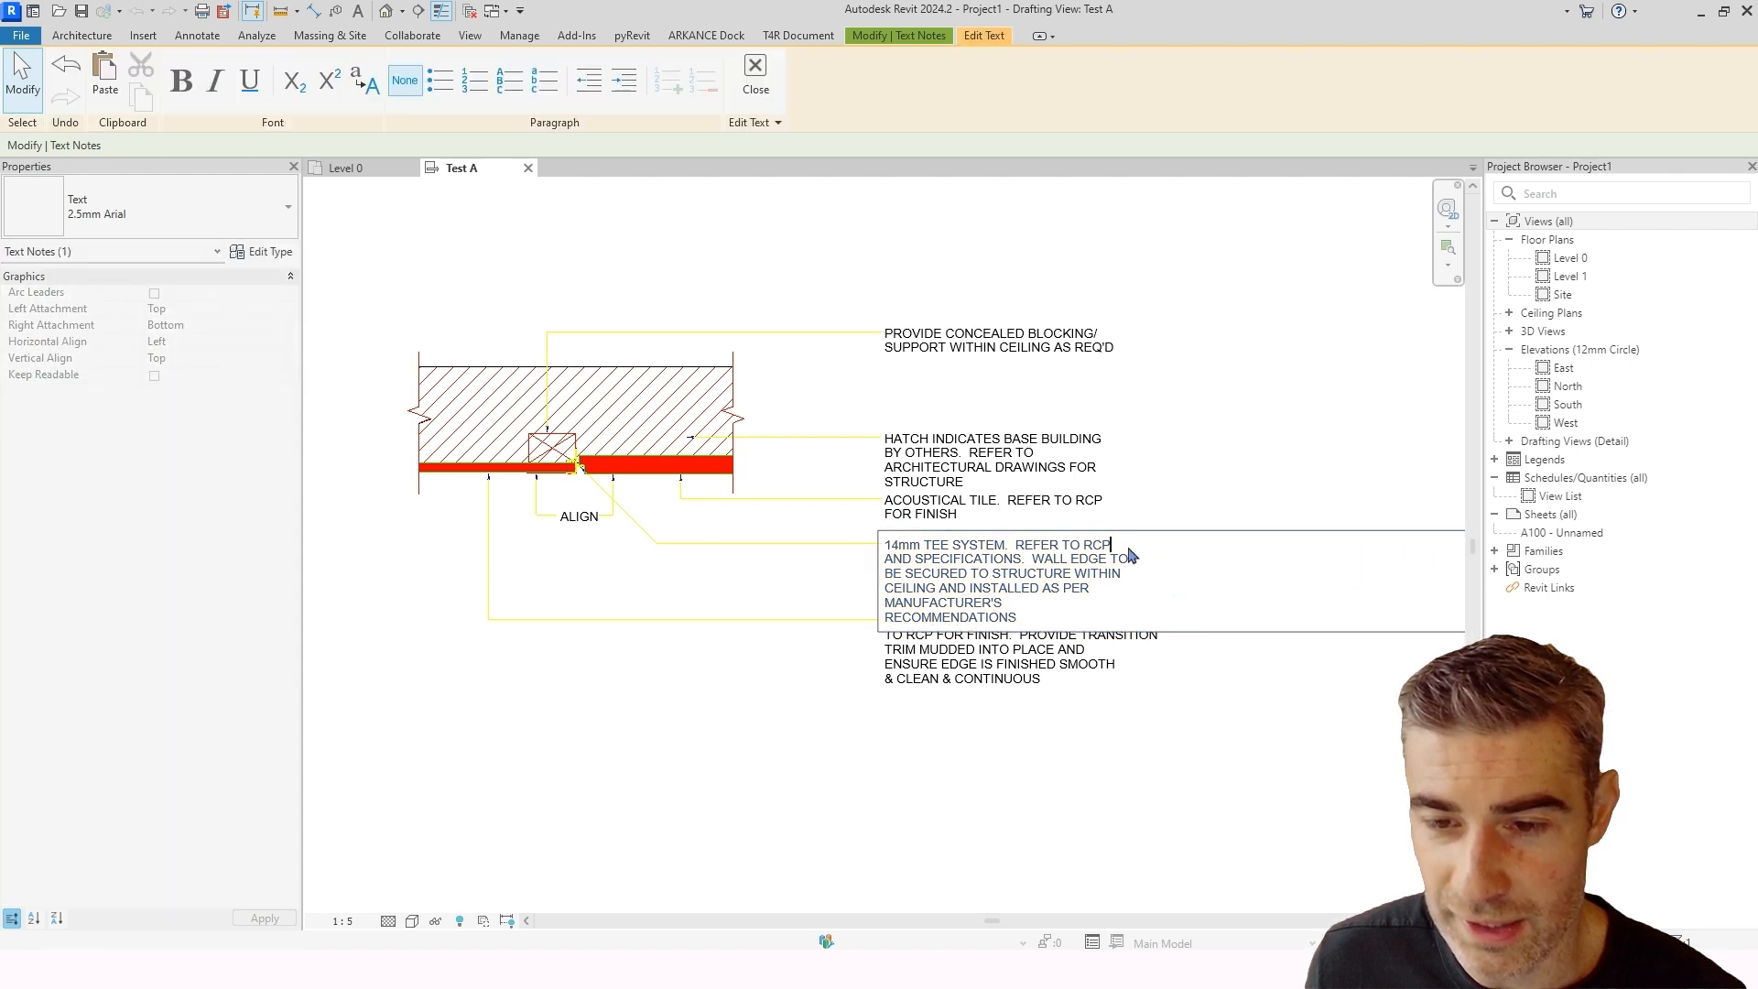
pyautogui.press('Delete')
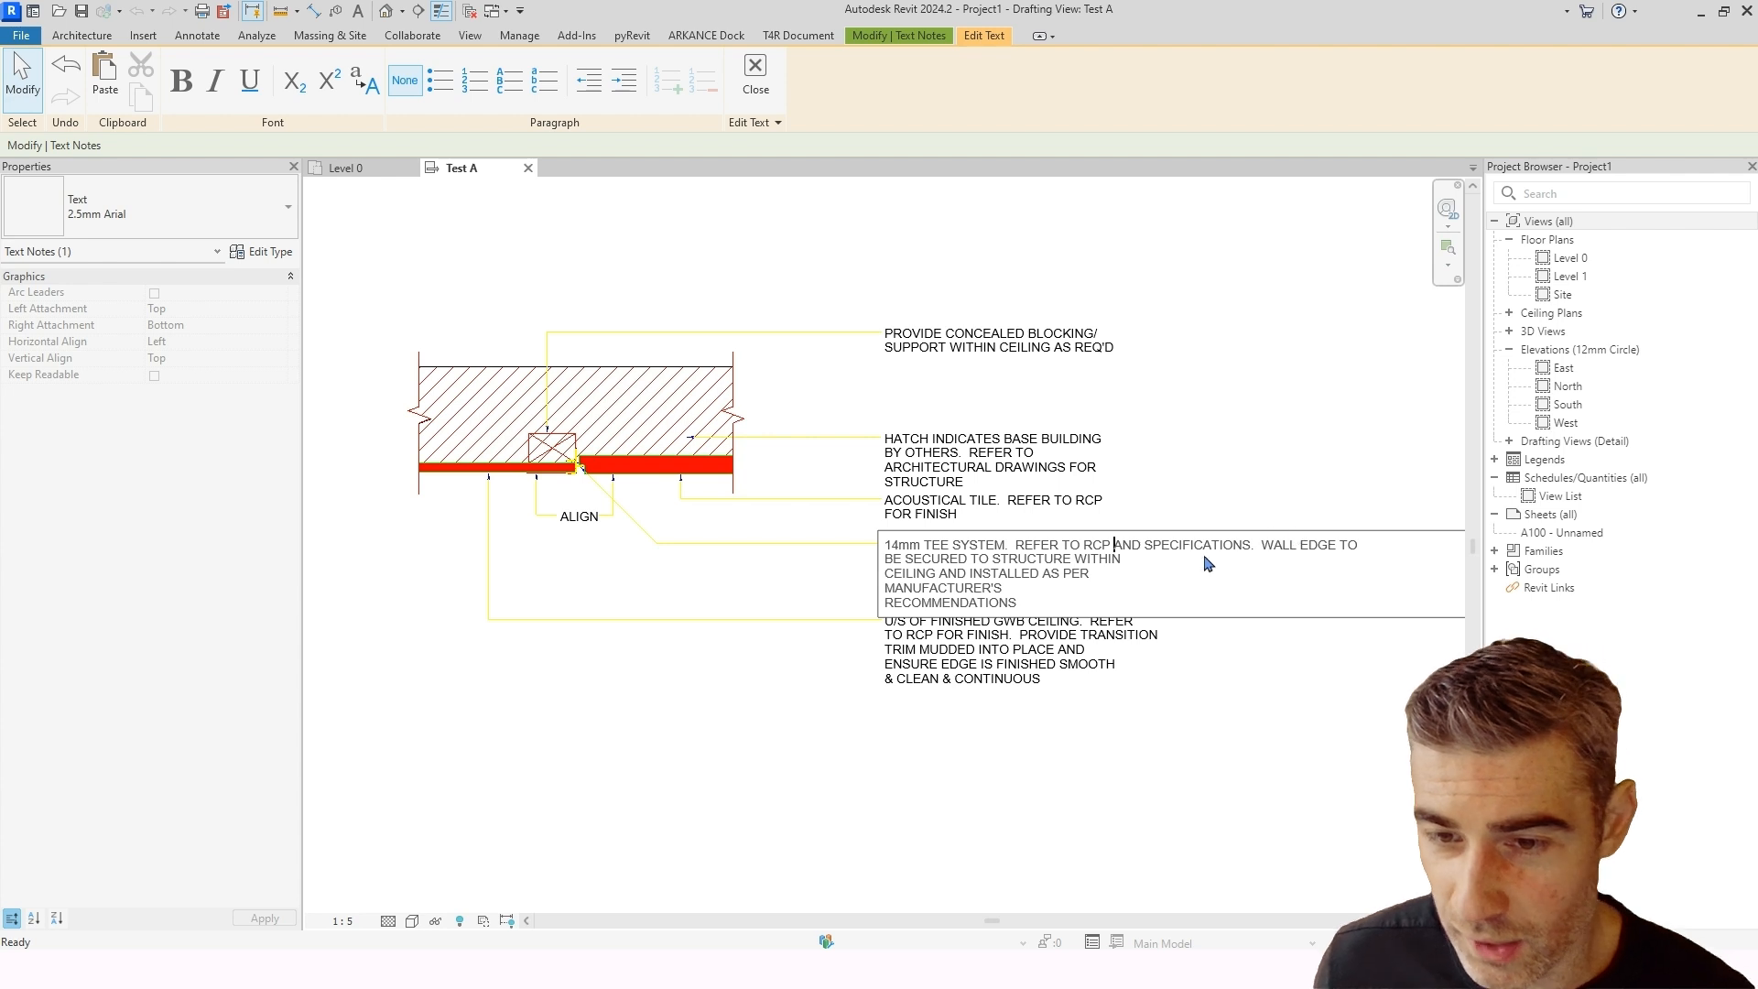
pyautogui.click(1184, 562)
pyautogui.press('Delete')
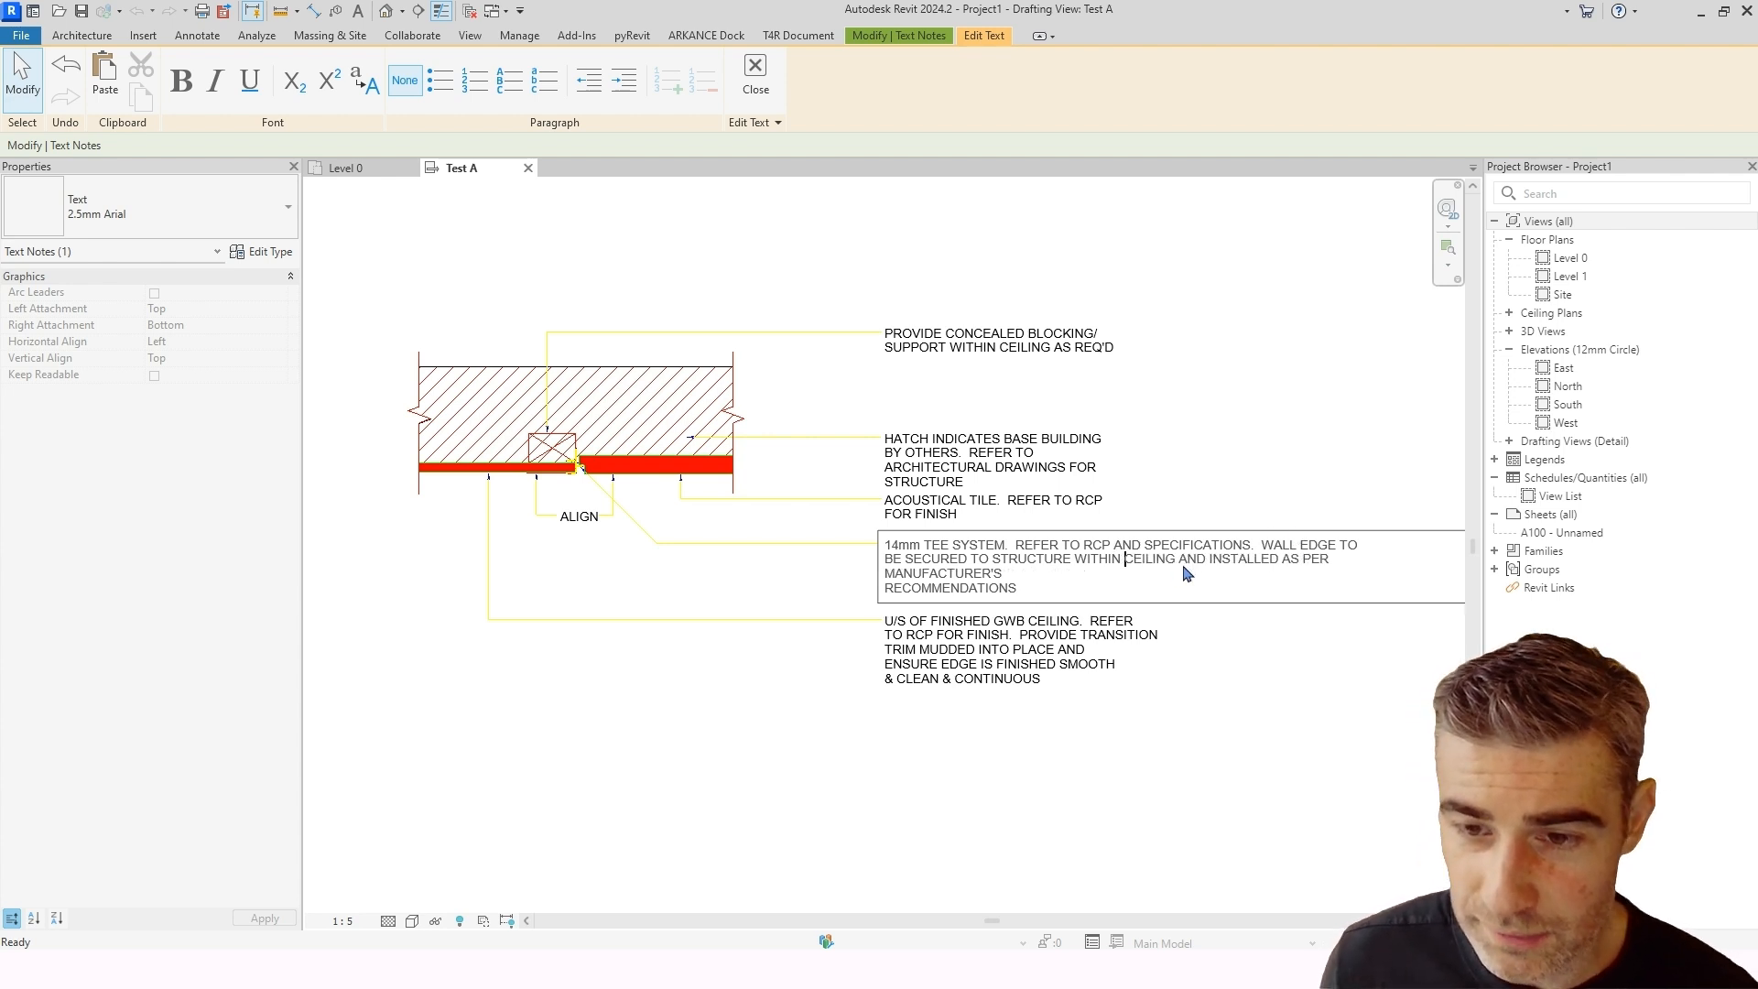
pyautogui.click(1046, 578)
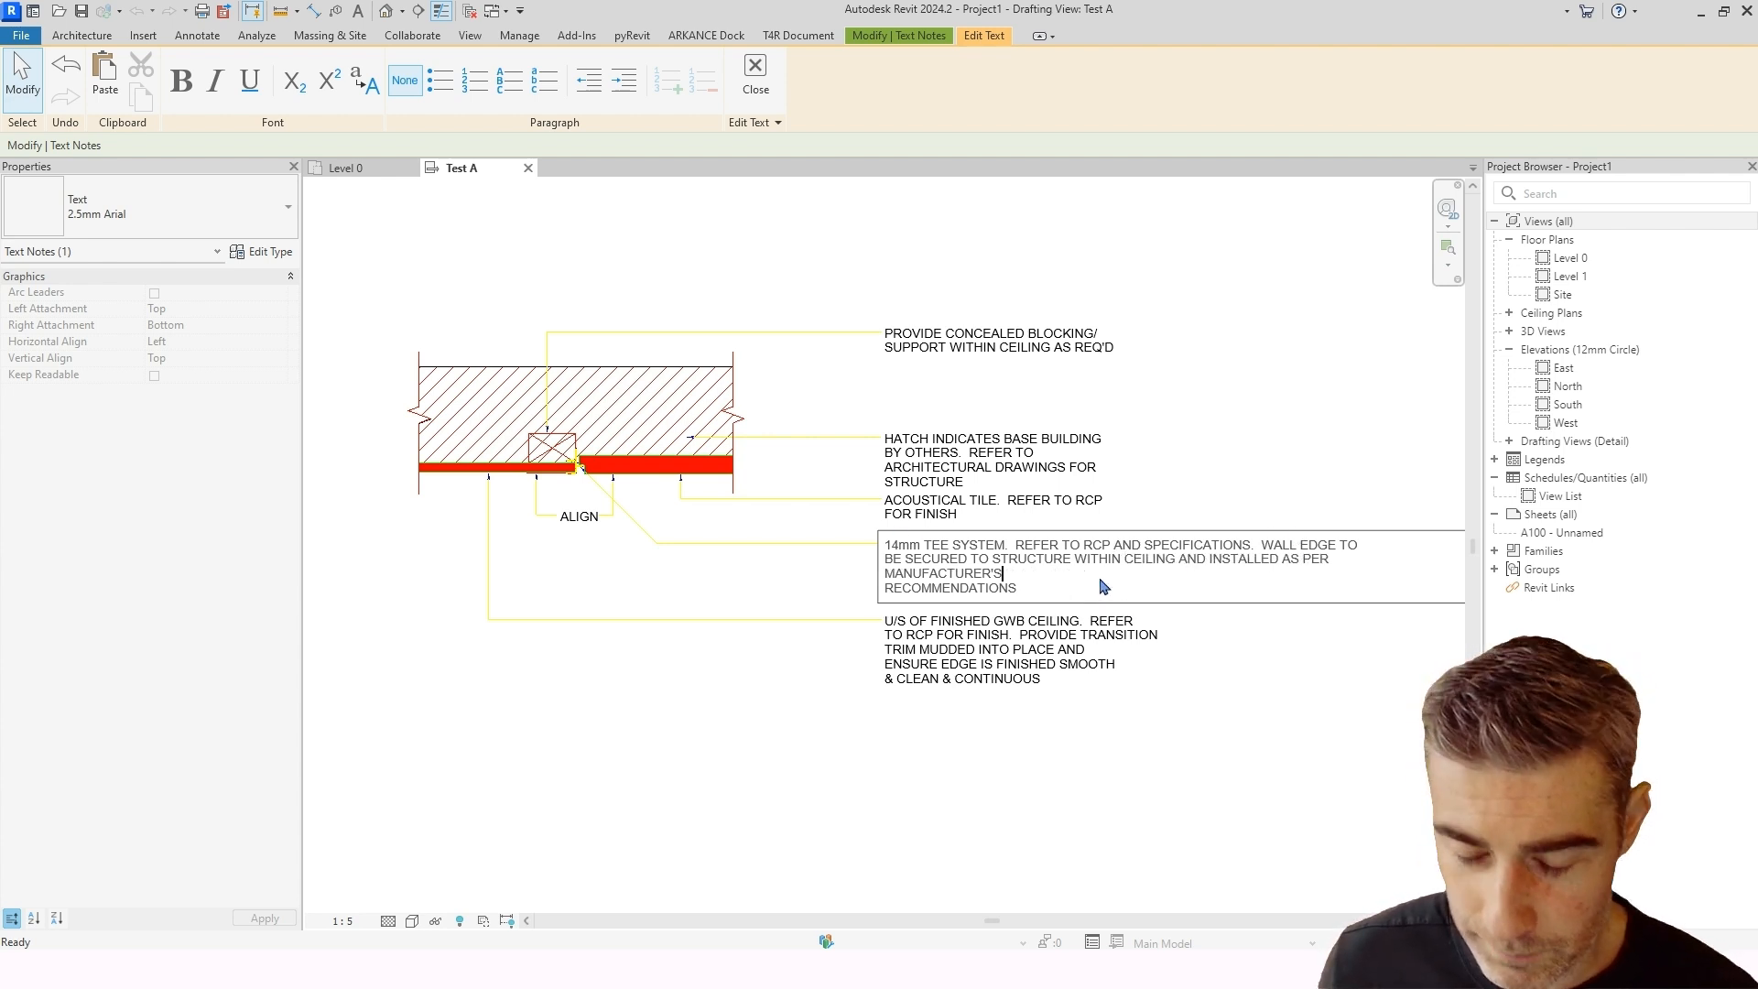
pyautogui.press('Delete')
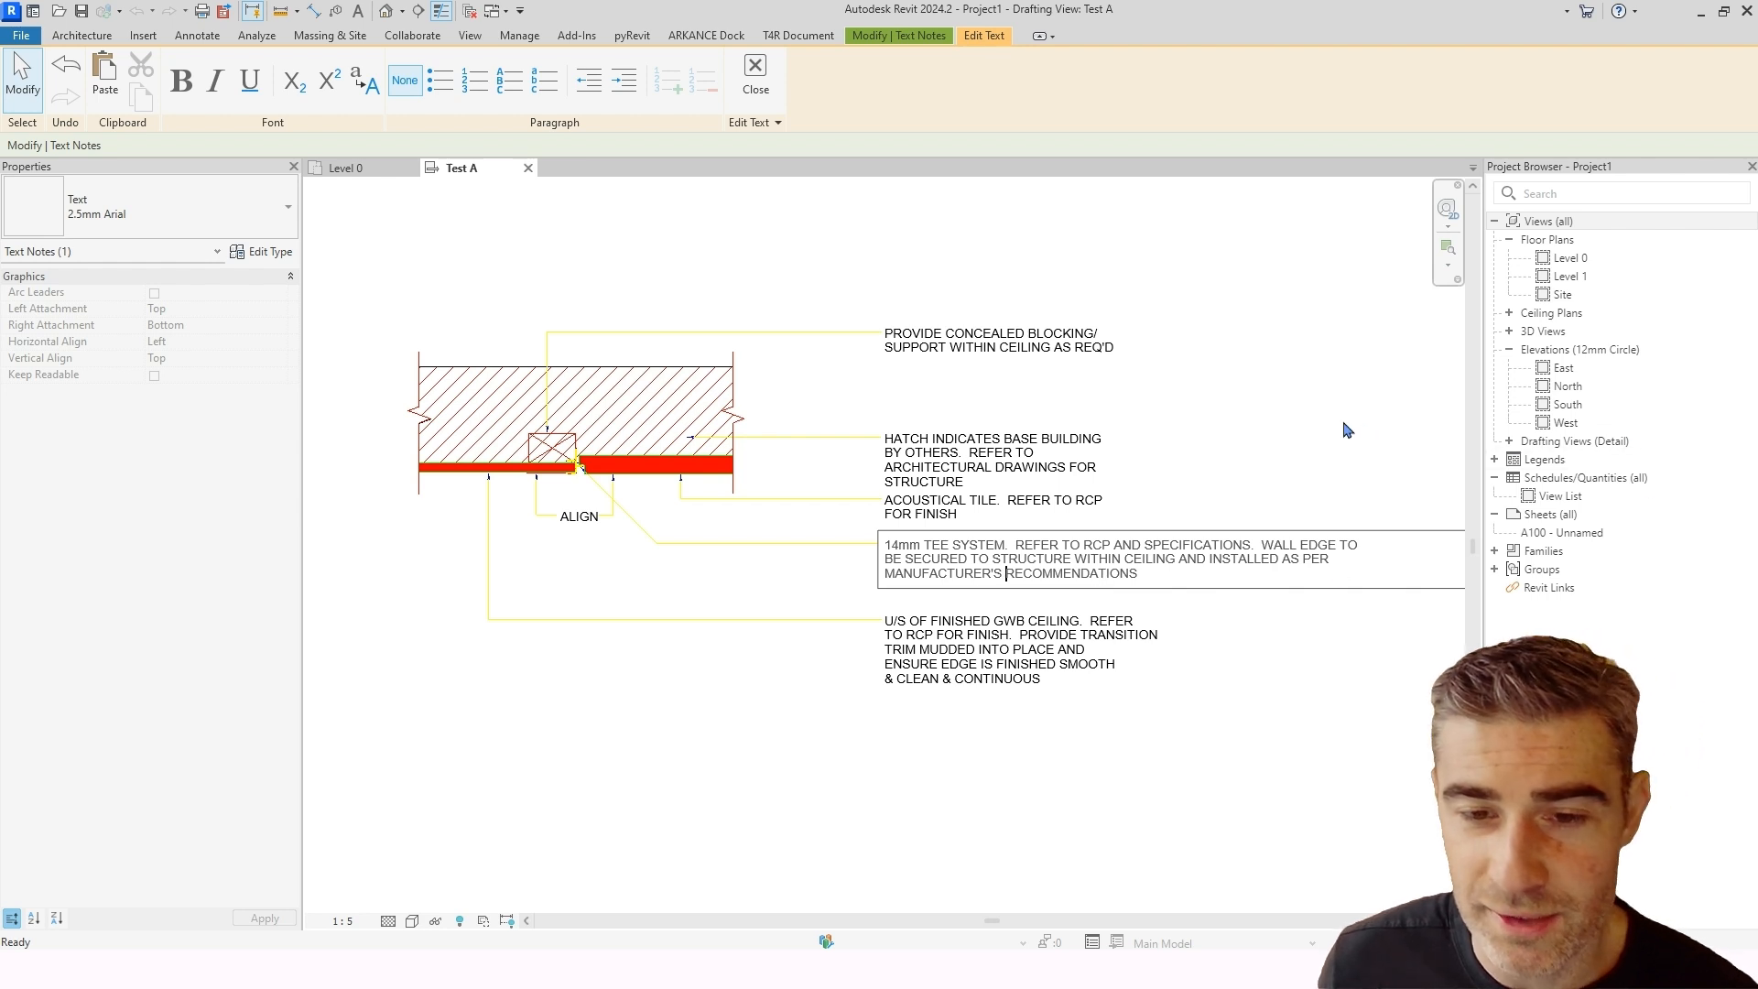
pyautogui.click(1346, 427)
# Step: Narrow the 14mm tee system note's text box and remove its remaining line break before BE SECURED
pyautogui.scroll(-1, 1166, 761)
pyautogui.moveTo(1166, 762); pyautogui.dragTo(1049, 734, button='middle')
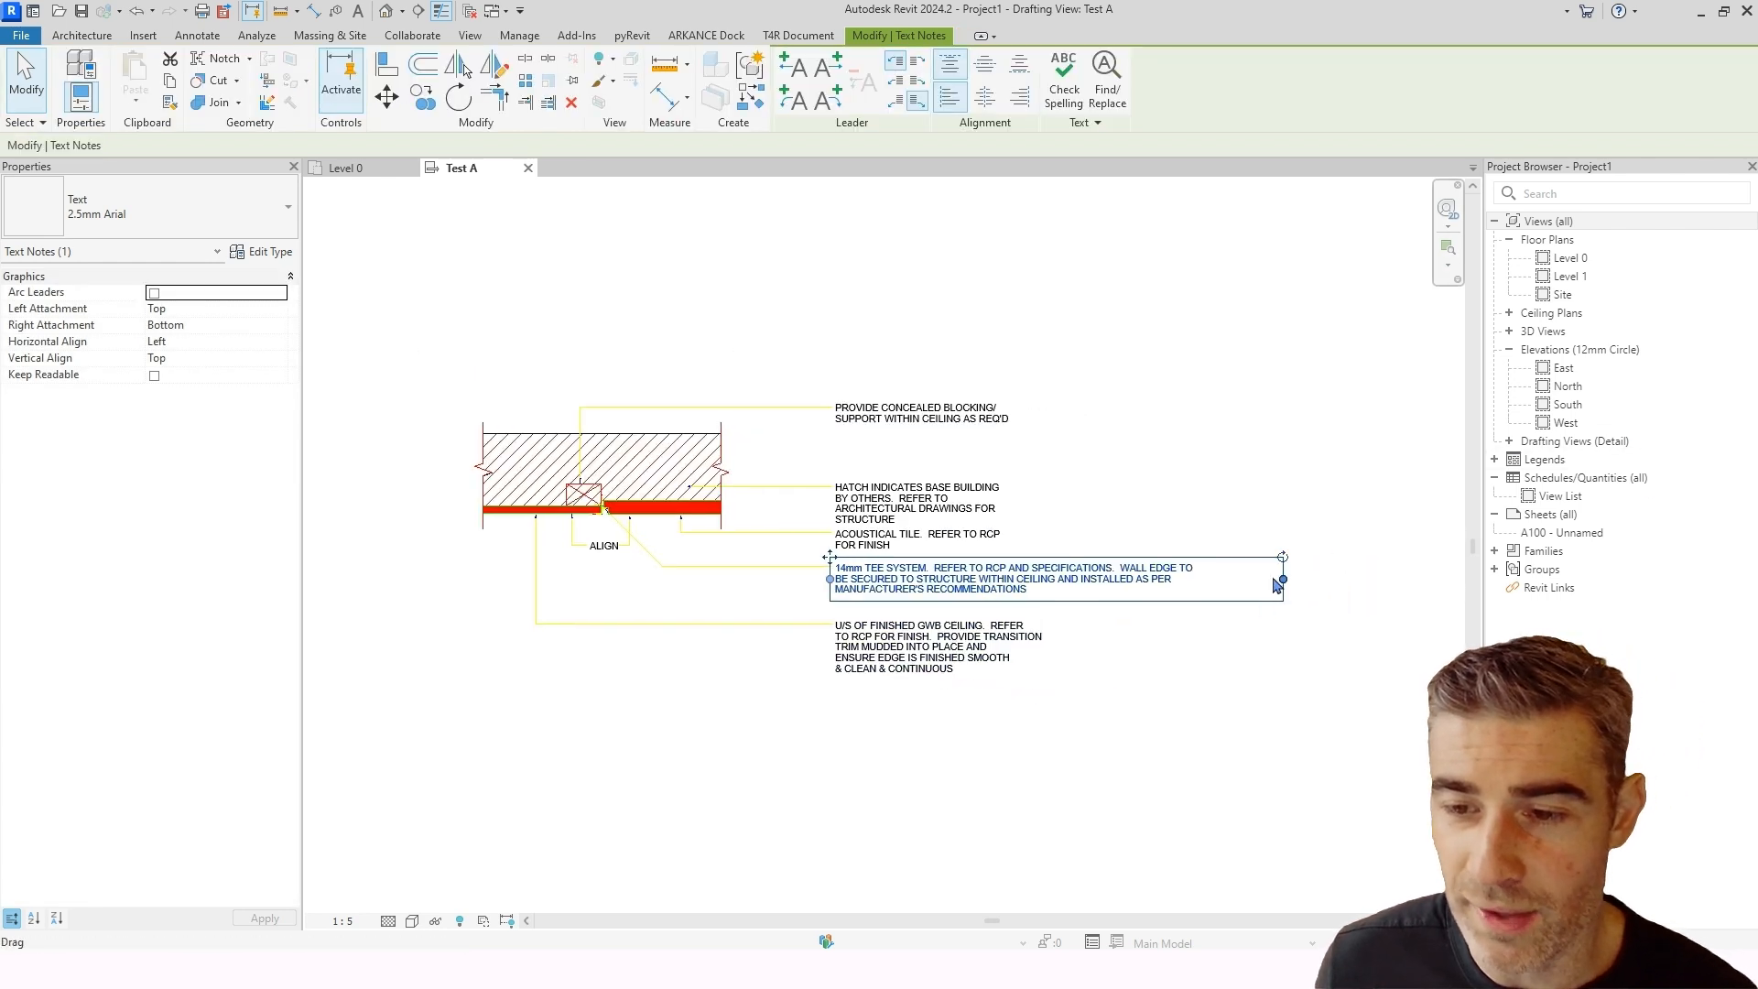
pyautogui.moveTo(1277, 584); pyautogui.dragTo(1195, 586)
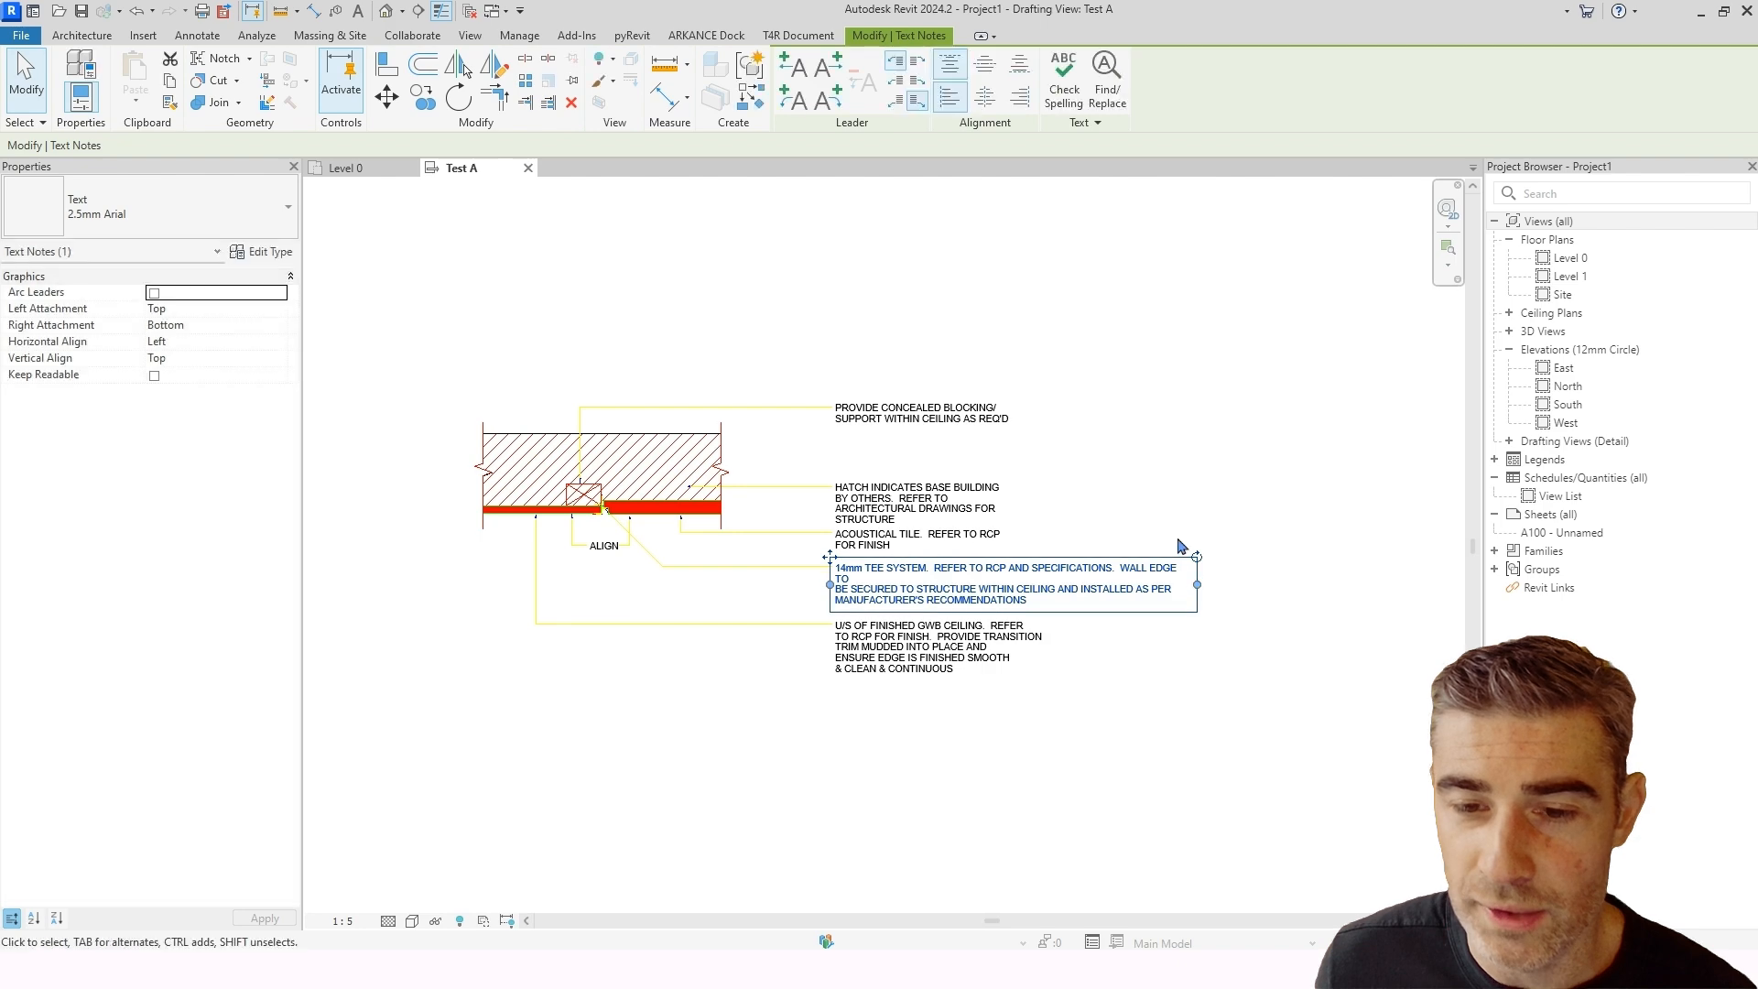
pyautogui.click(1181, 547)
pyautogui.scroll(2, 856, 581)
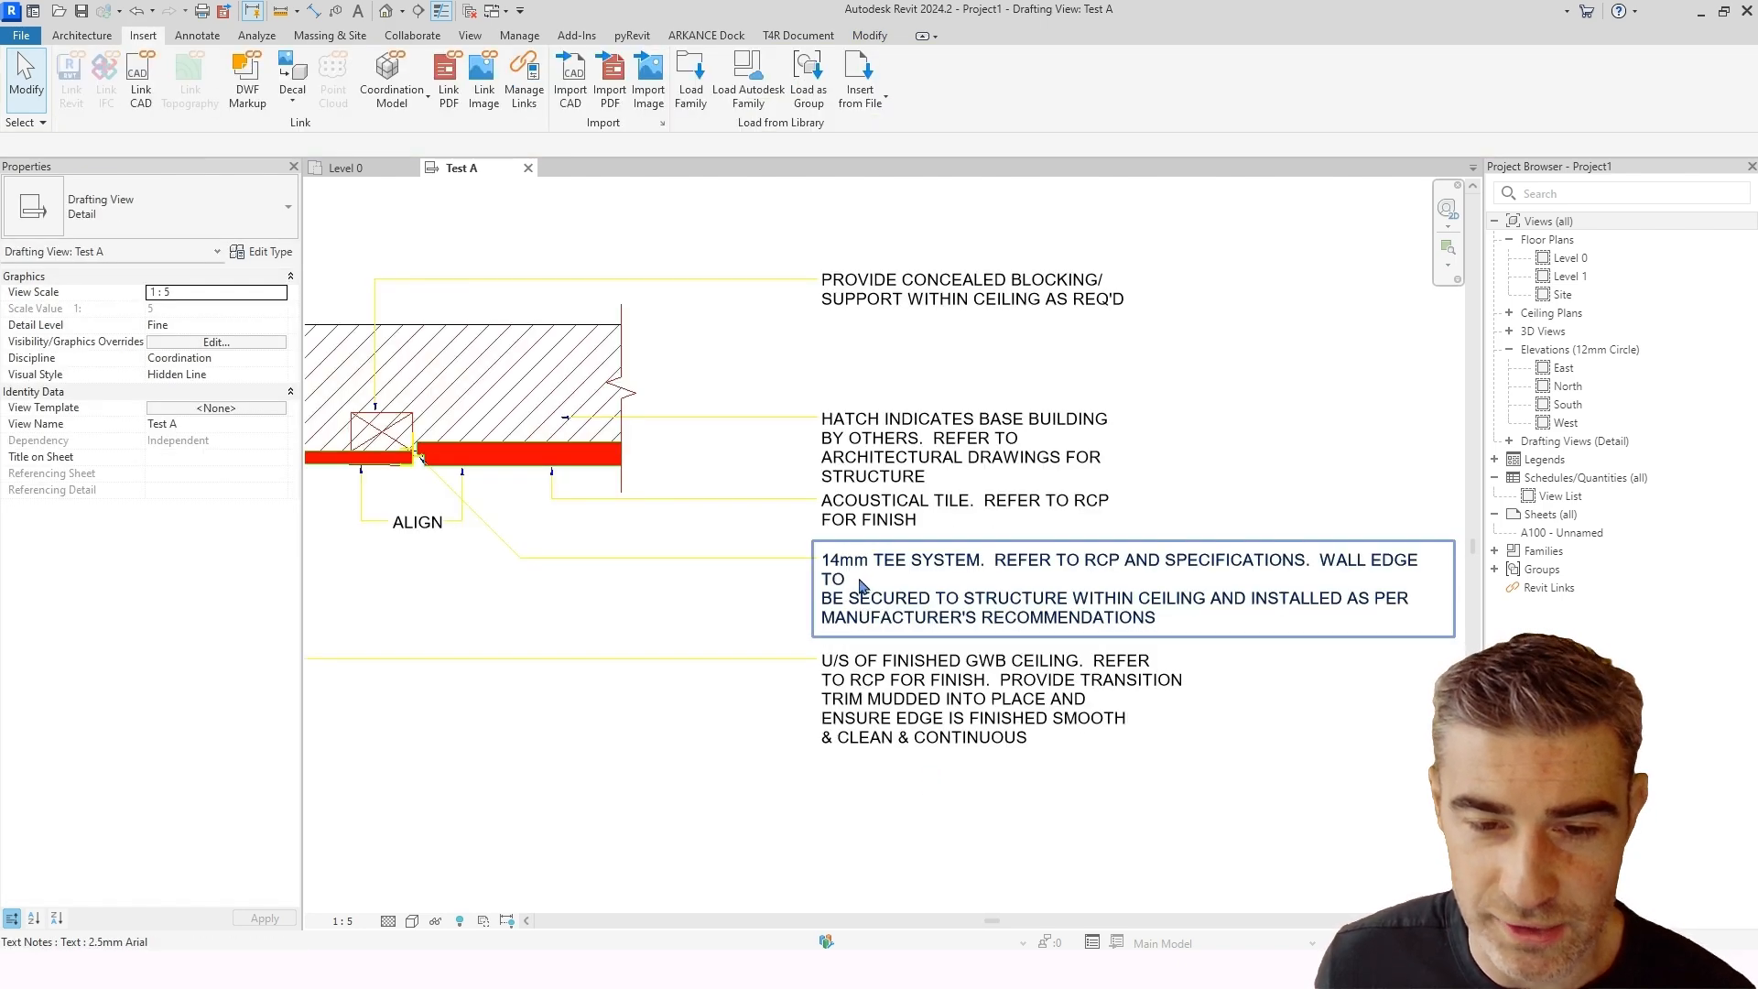
pyautogui.doubleClick(861, 586)
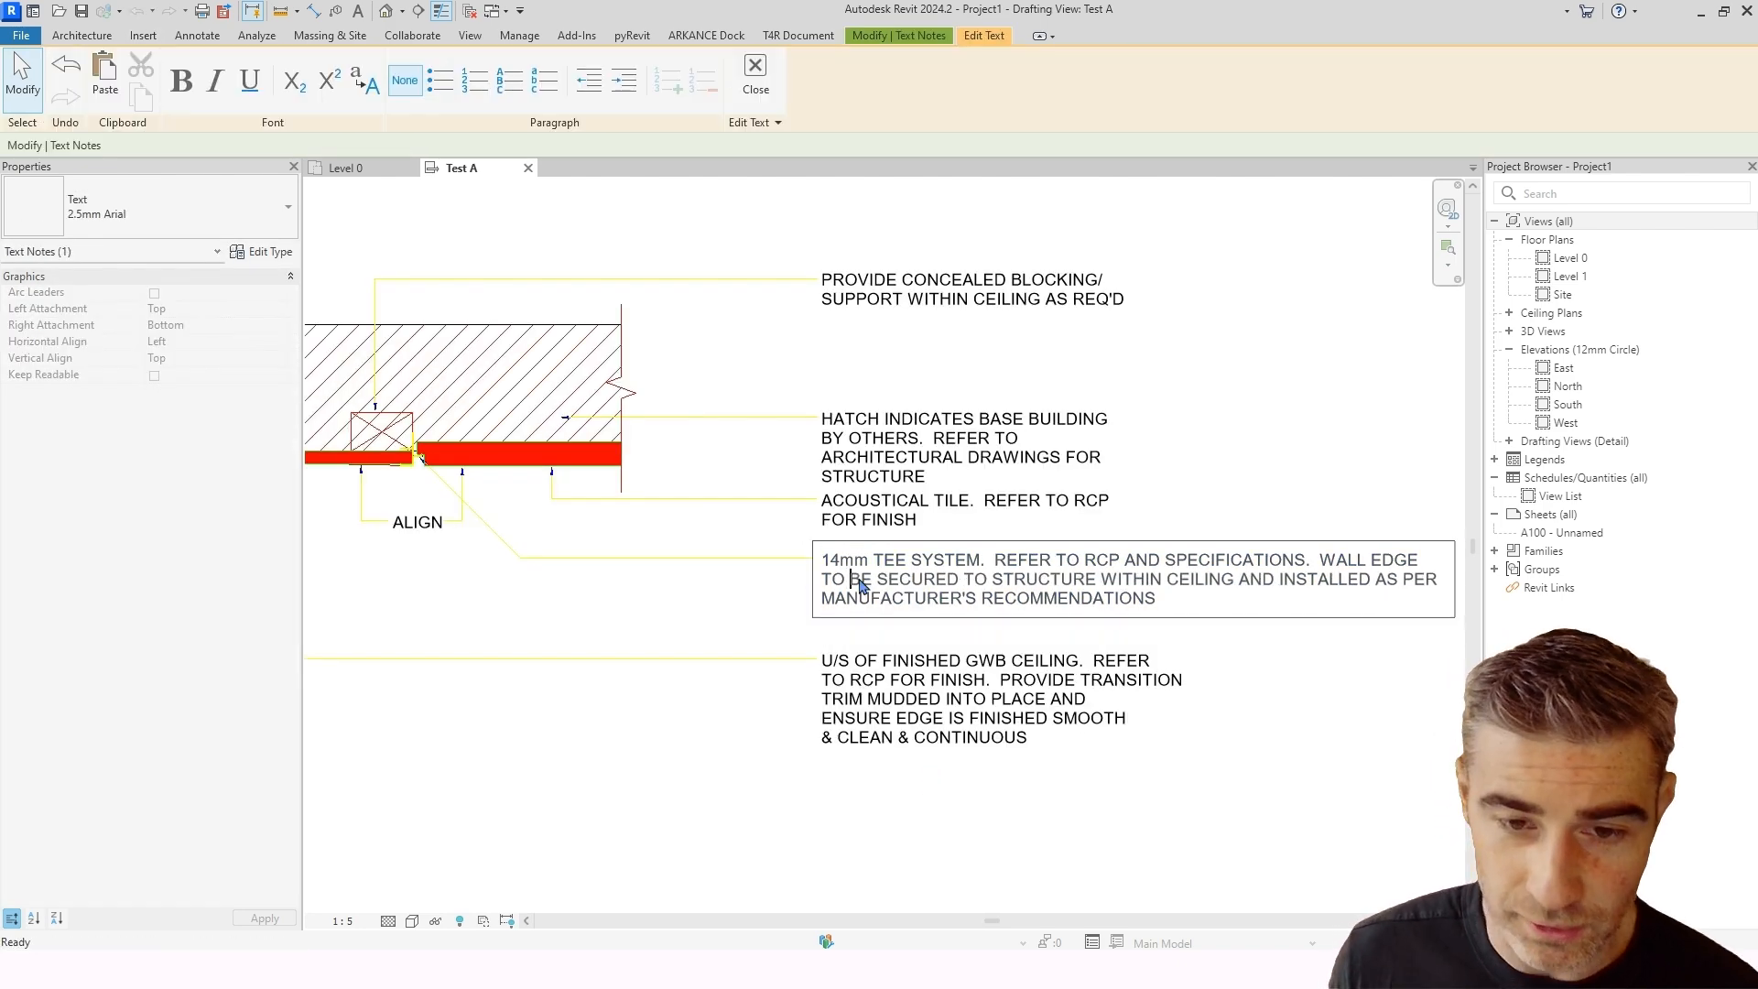
pyautogui.click(1124, 256)
pyautogui.scroll(-2, 913, 460)
pyautogui.click(831, 456)
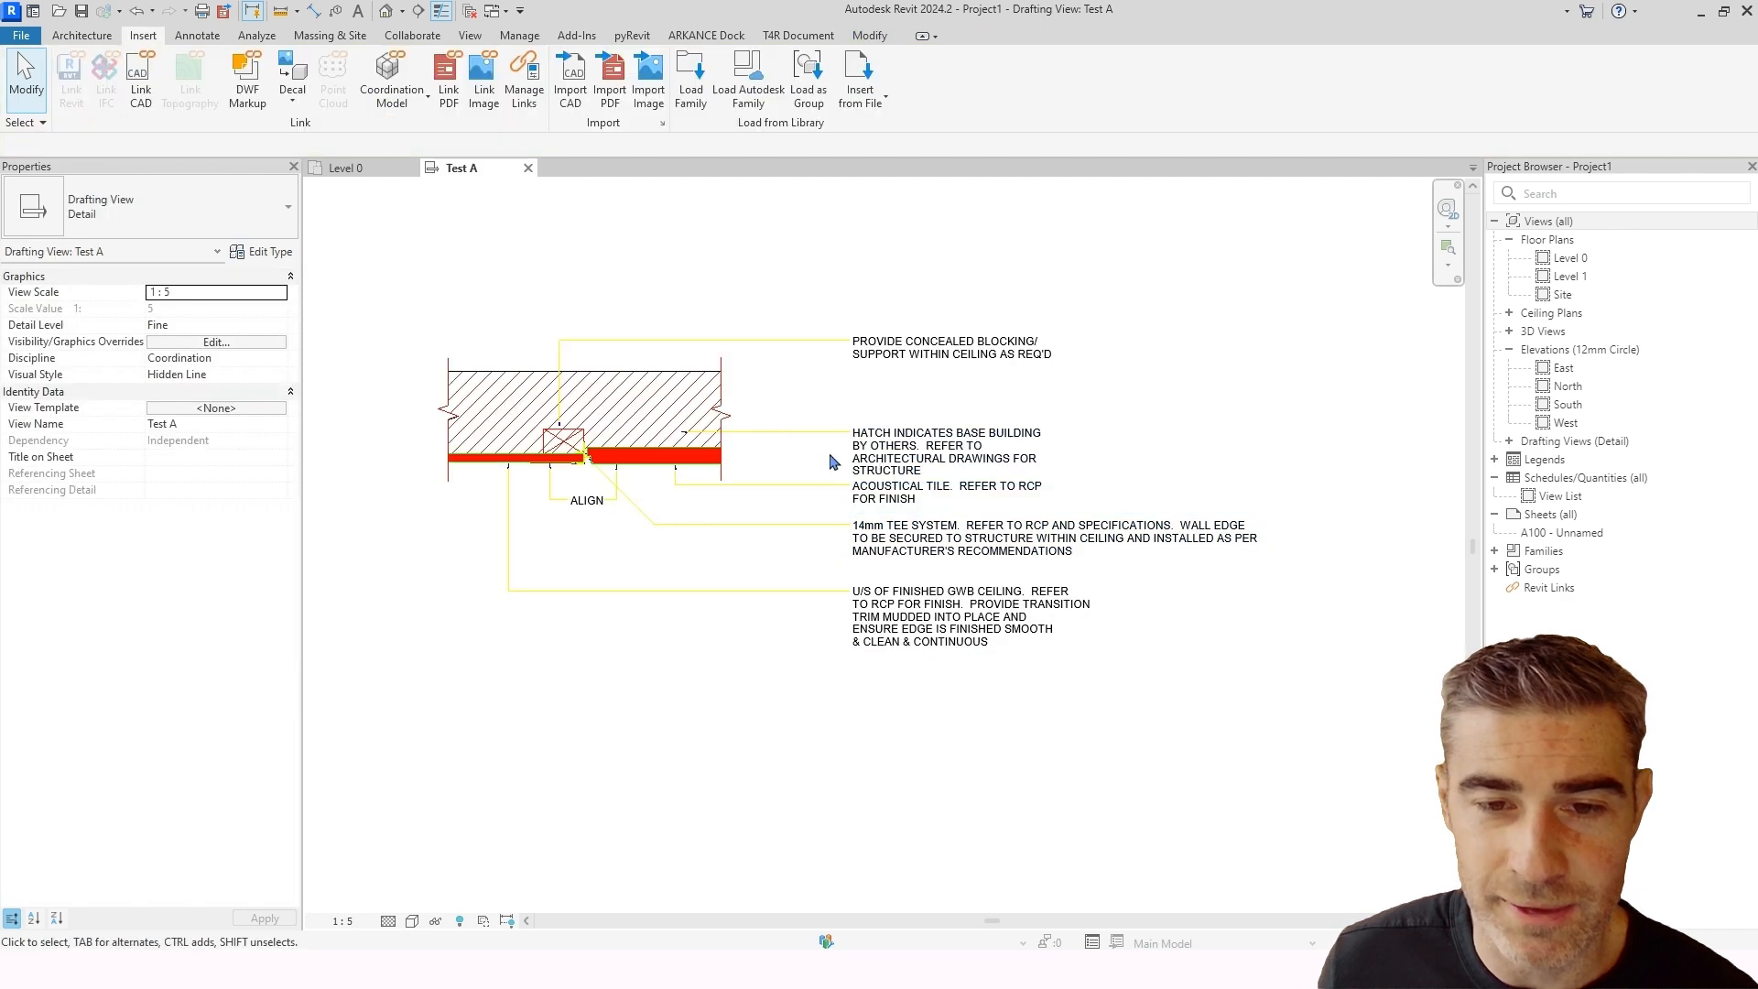
# Step: Delete all the imported leader lines with the DTL-TXT line style that are visible in the view
pyautogui.moveTo(831, 459); pyautogui.dragTo(962, 464, button='middle')
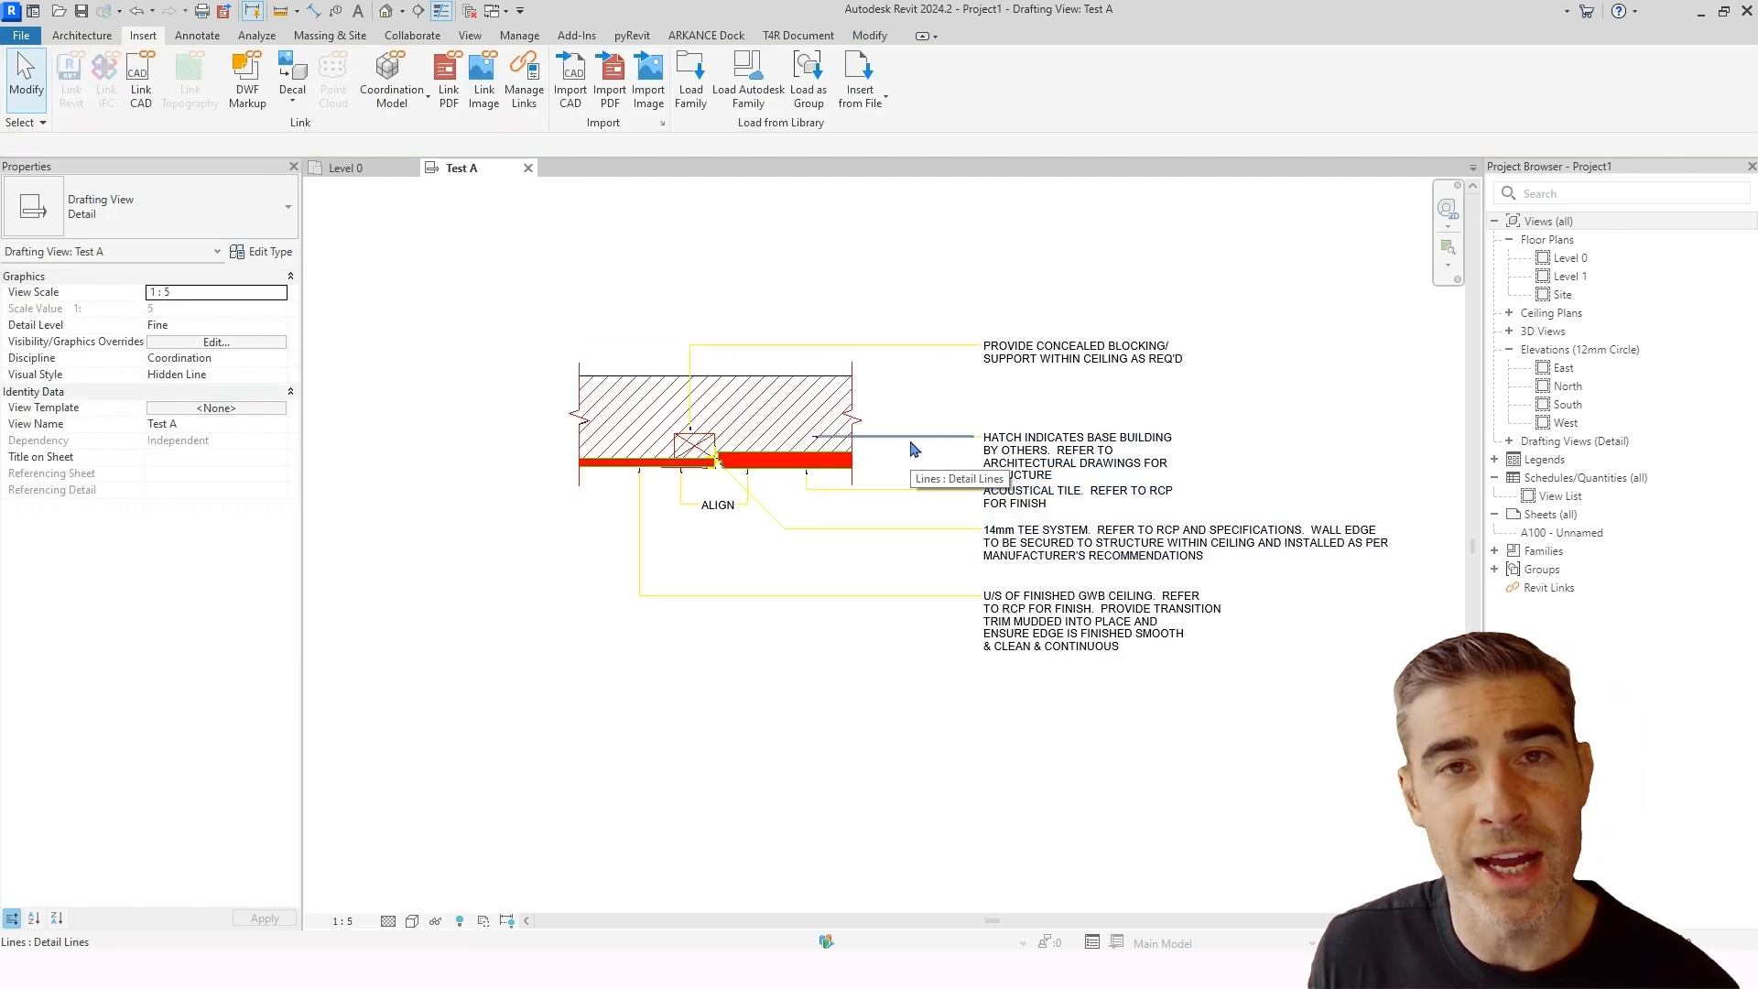
pyautogui.scroll(2, 913, 448)
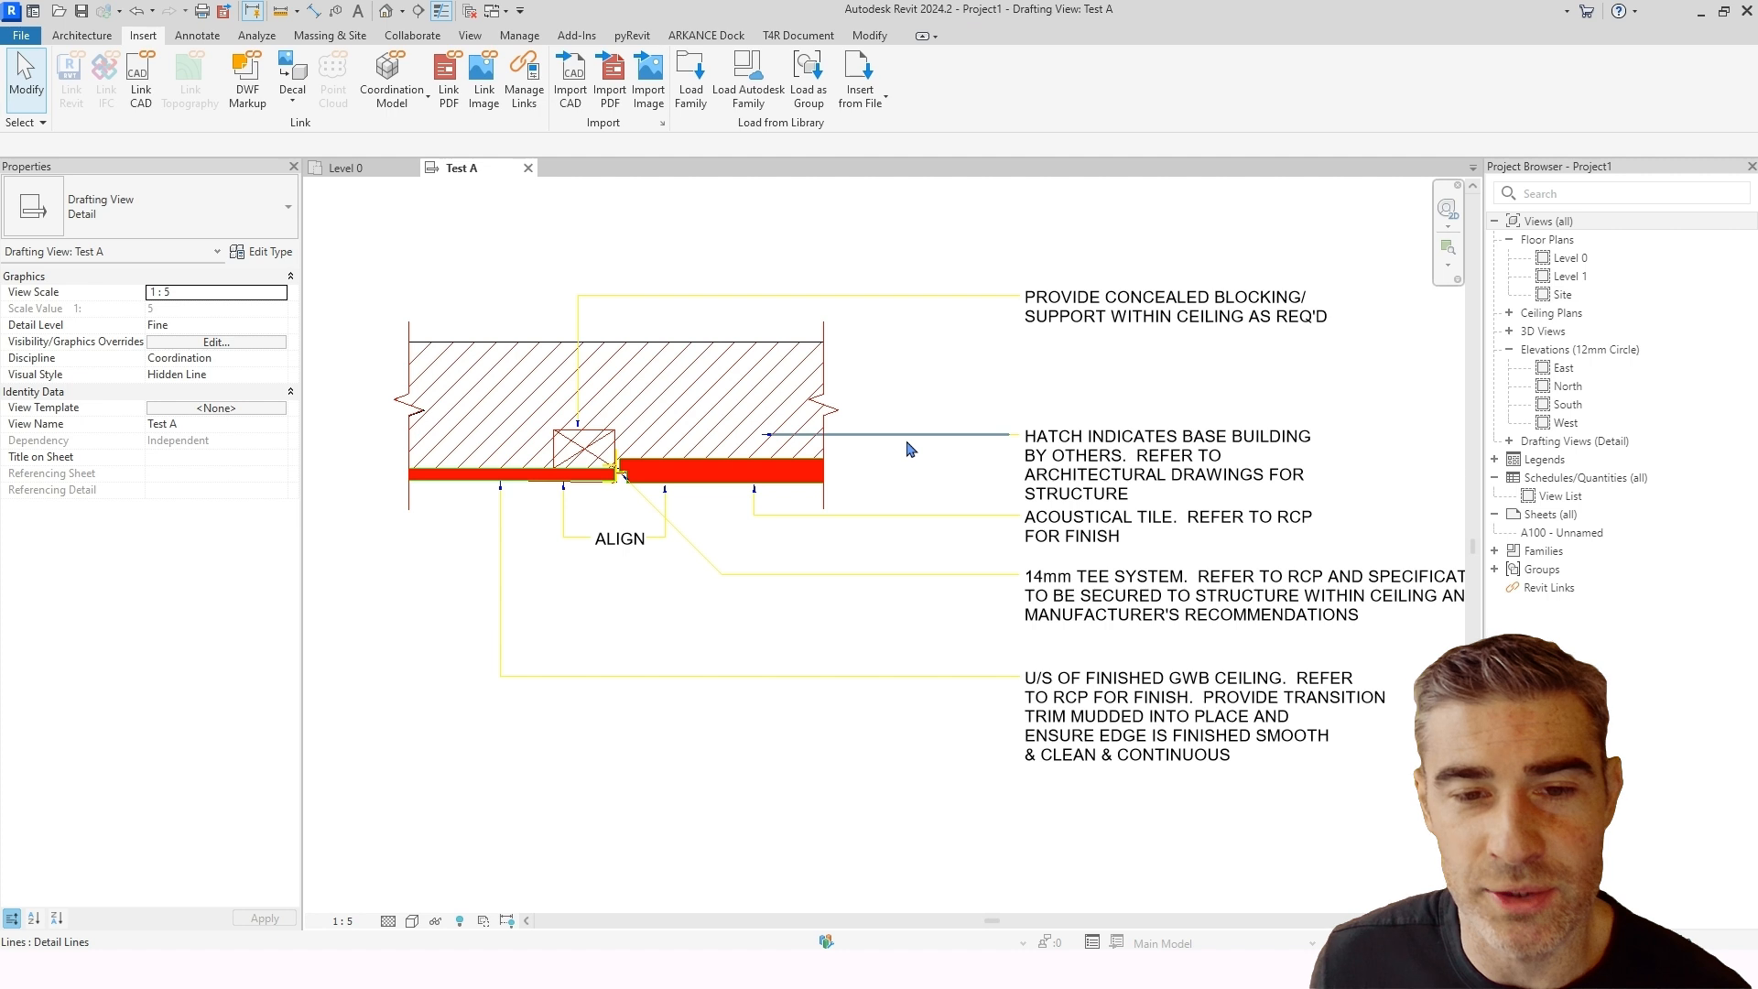
pyautogui.click(860, 296)
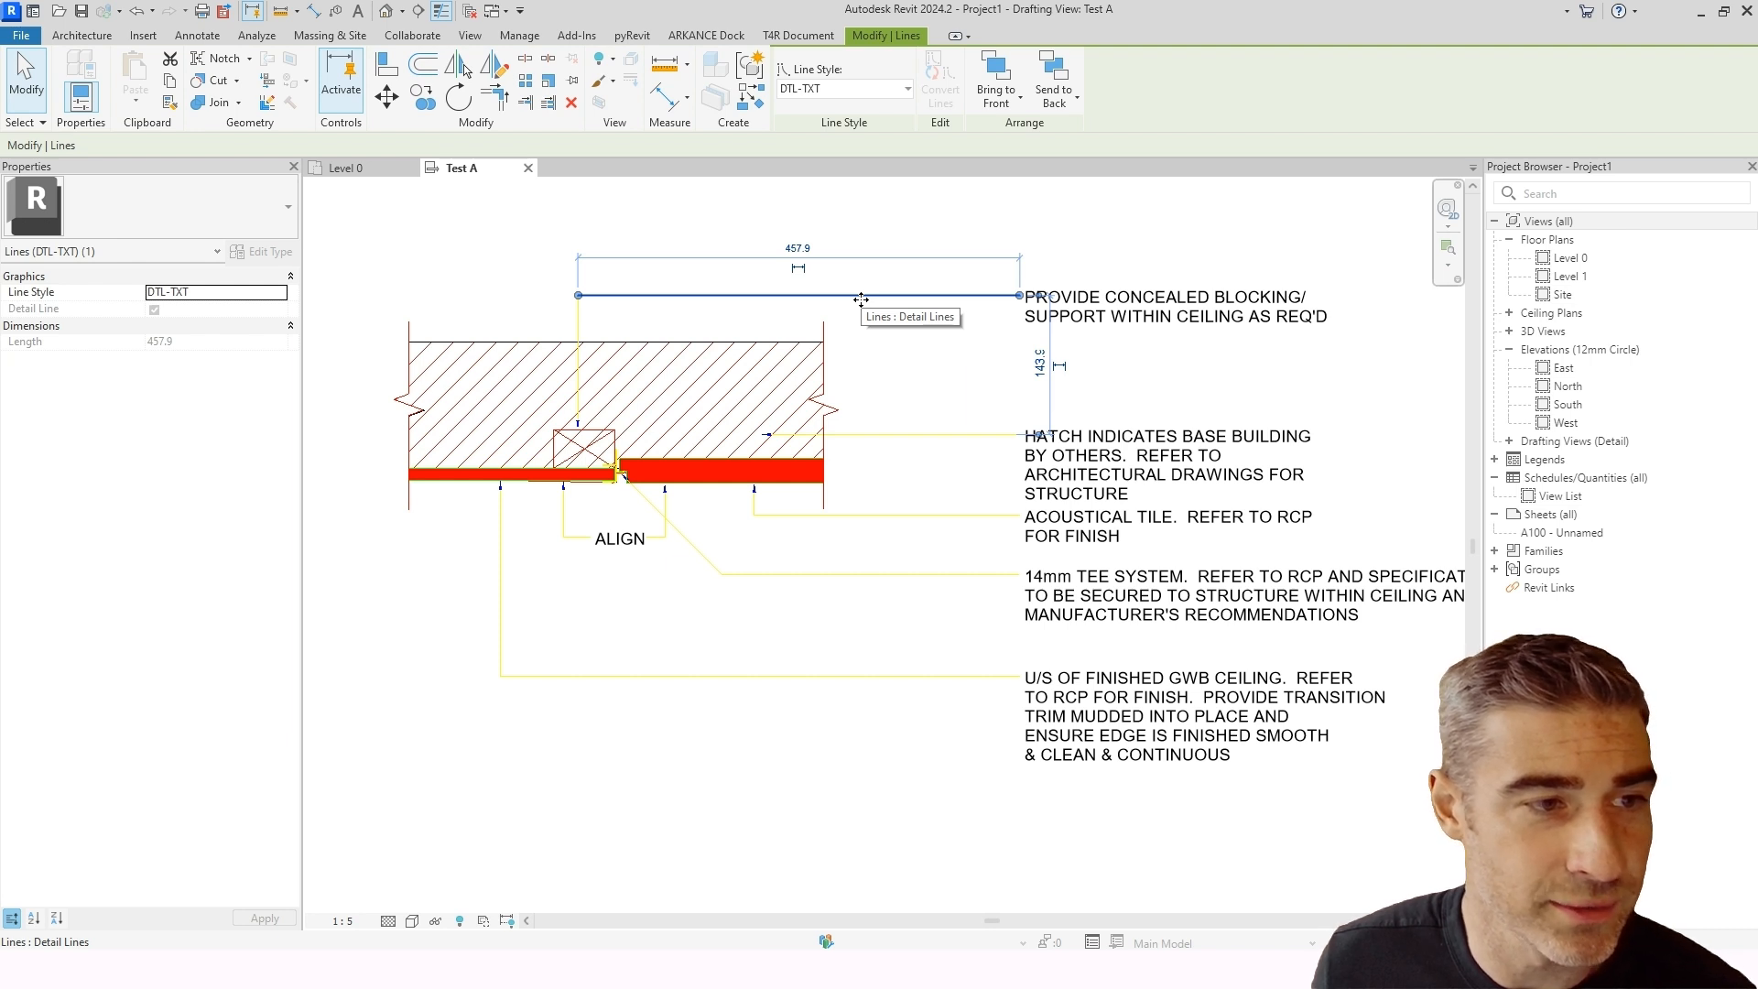
pyautogui.press('Escape')
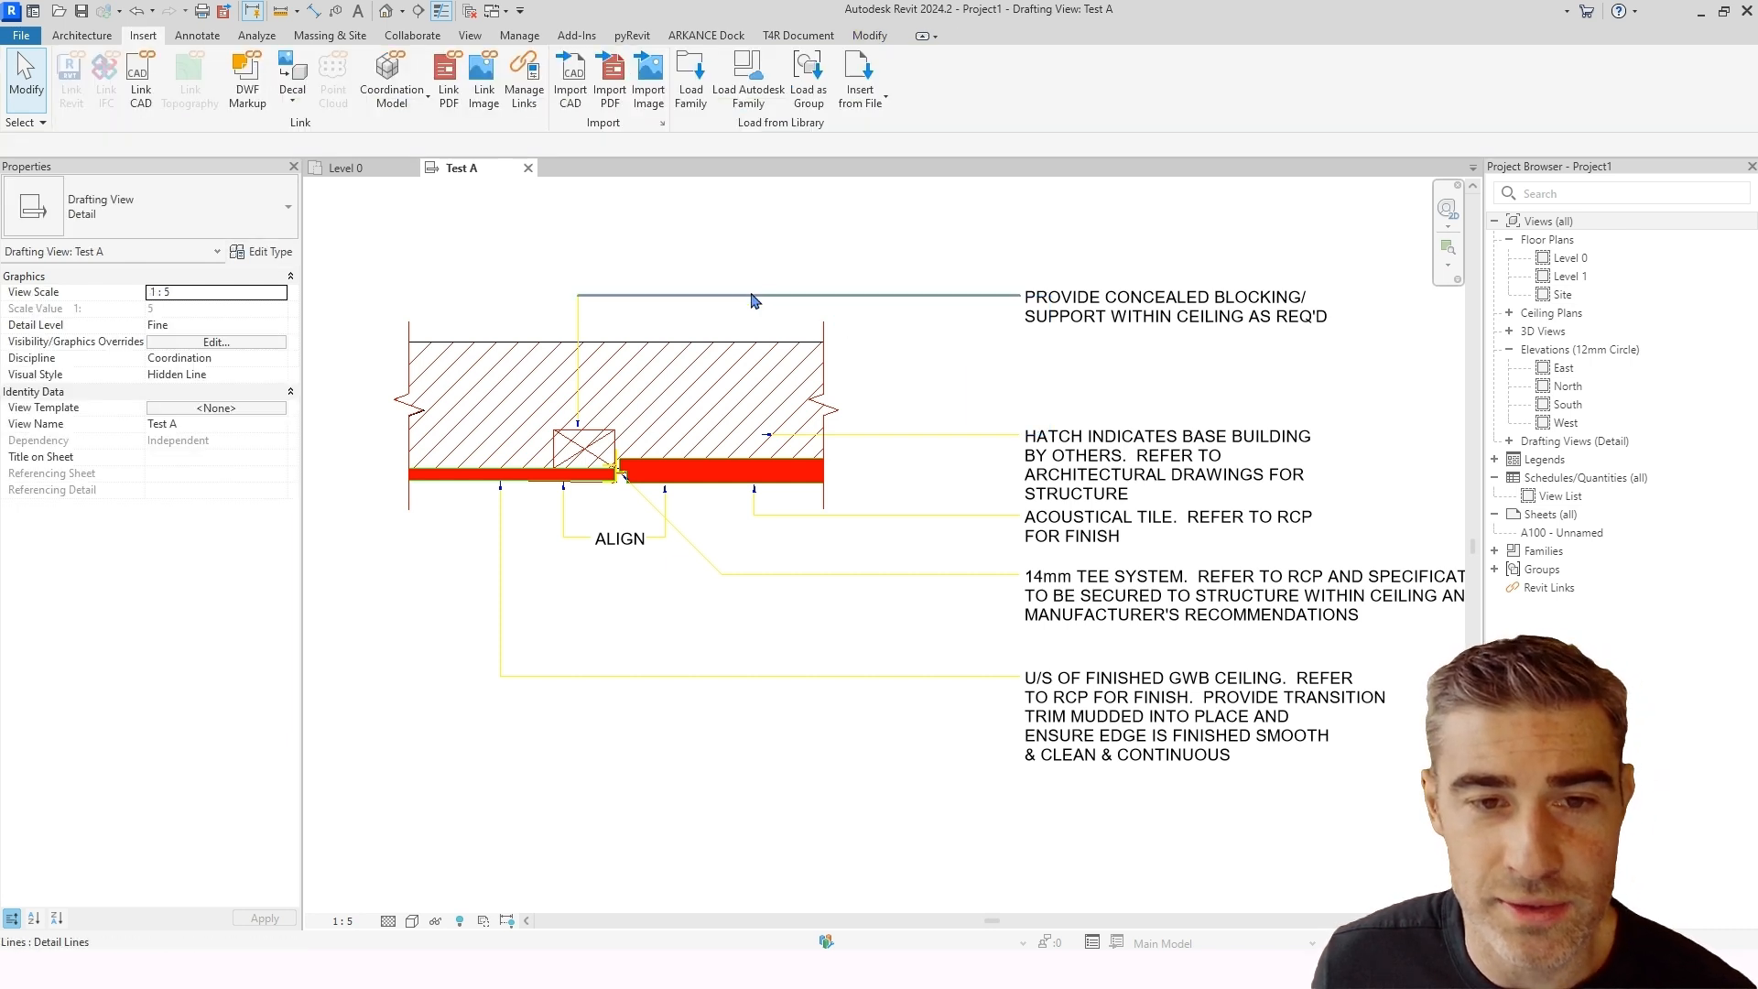
pyautogui.click(752, 296)
pyautogui.rightClick(750, 297)
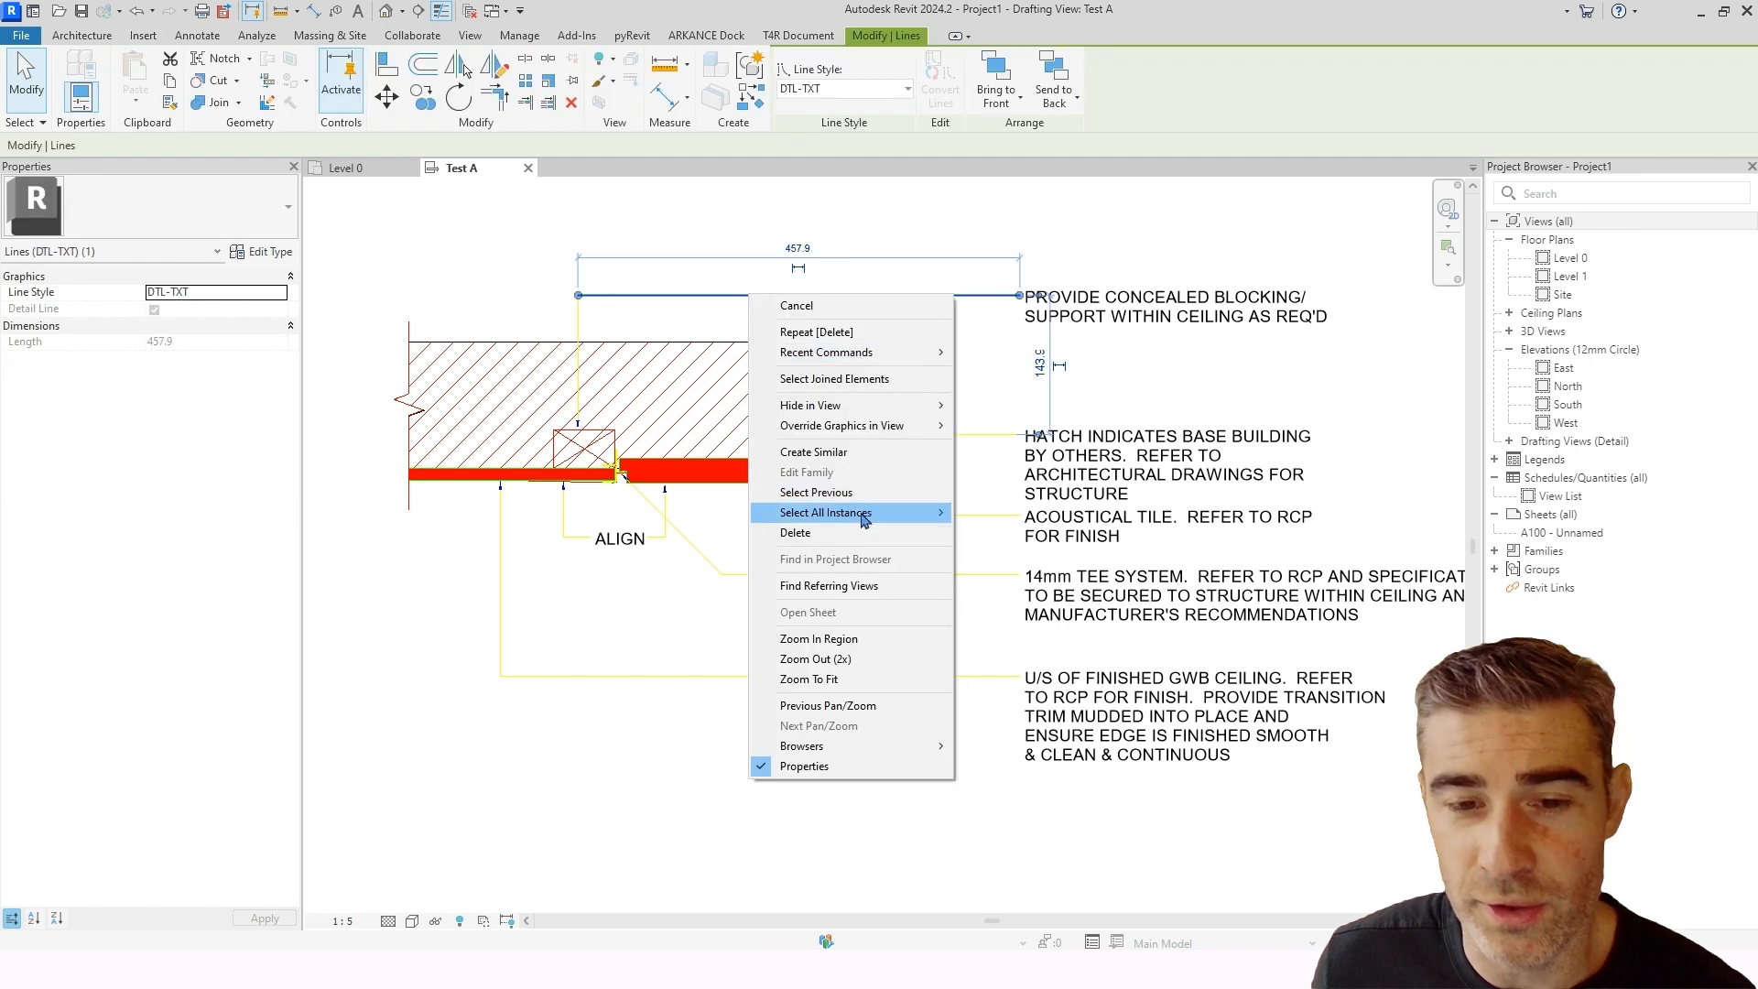
pyautogui.moveTo(887, 514)
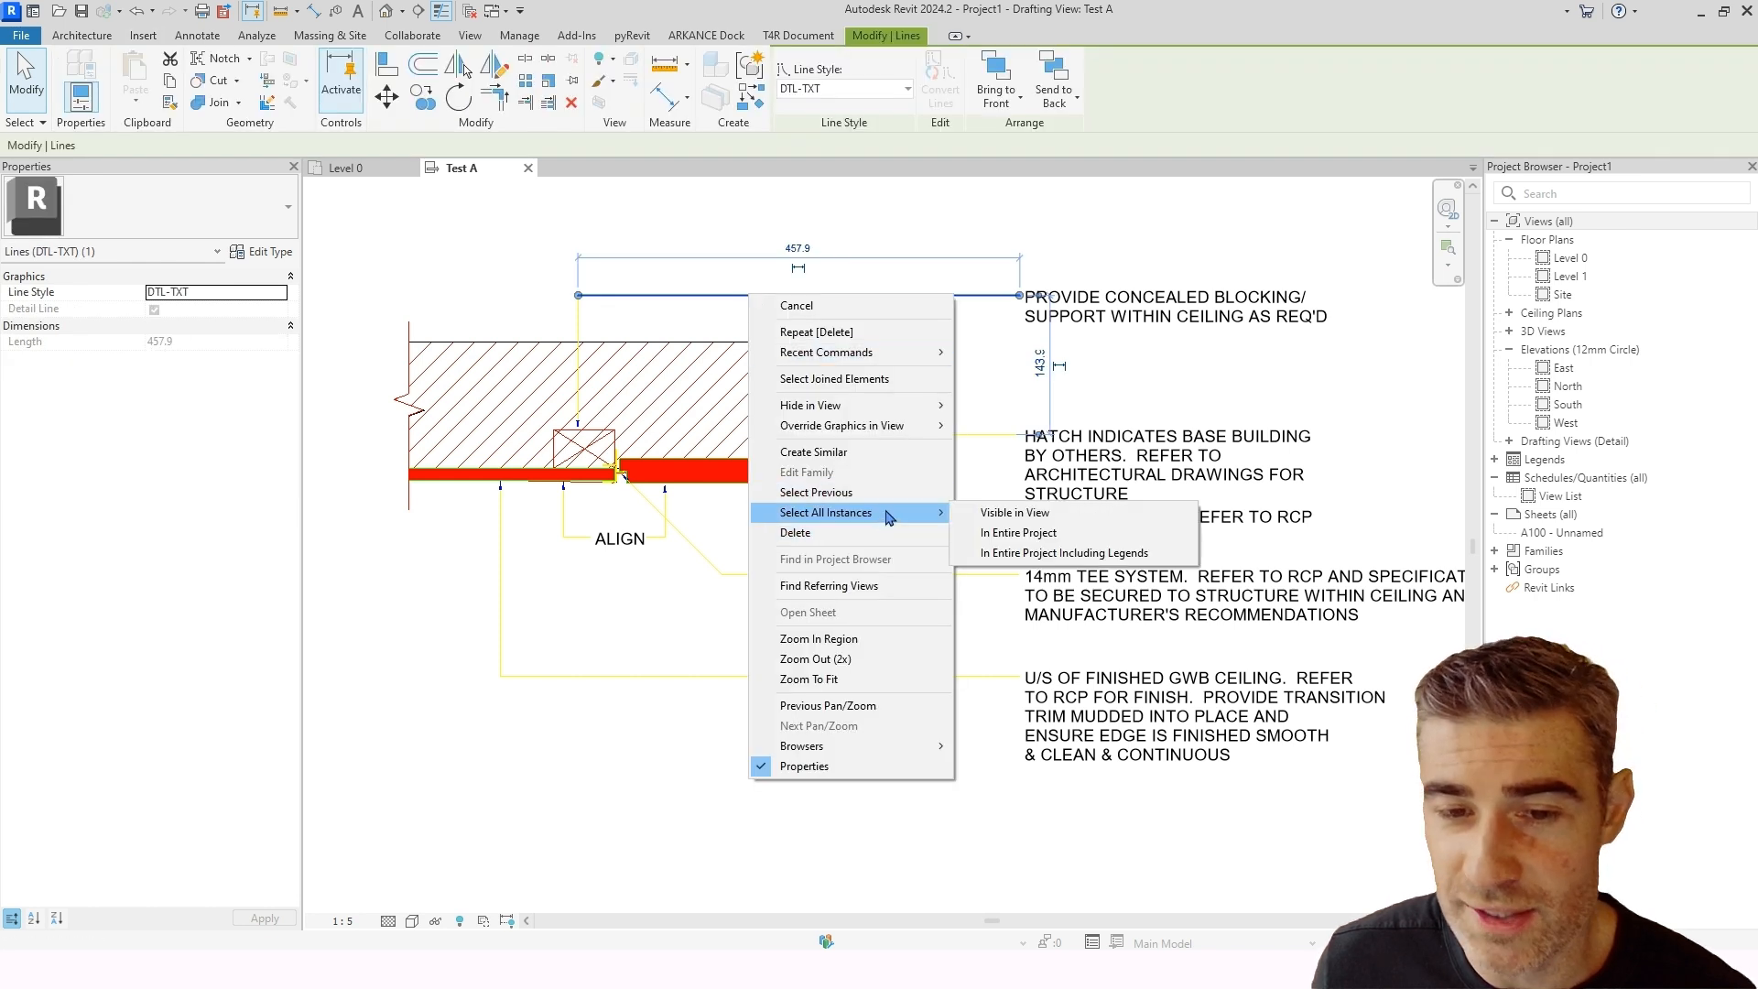
pyautogui.click(1014, 515)
pyautogui.press('Delete')
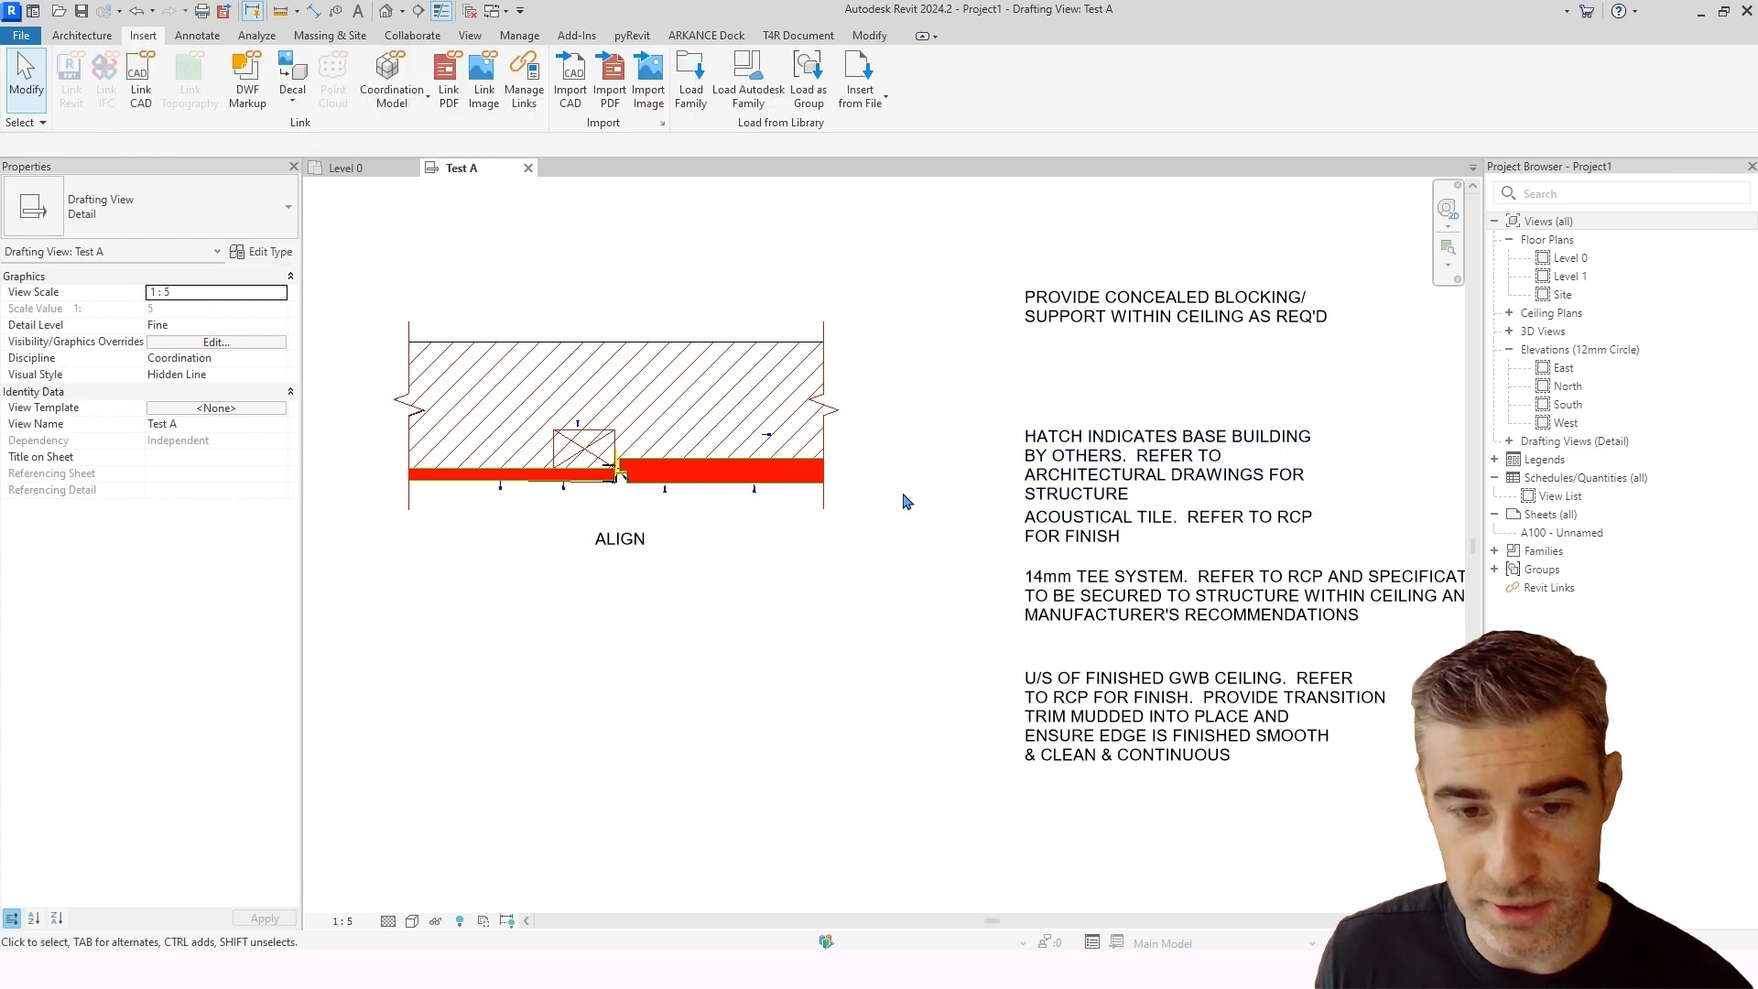
# Step: Delete all the imported arrowheads by selecting every instance of the Test 01 detail.dwg--22 filled region
pyautogui.scroll(3, 796, 497)
pyautogui.click(737, 472)
pyautogui.rightClick(737, 498)
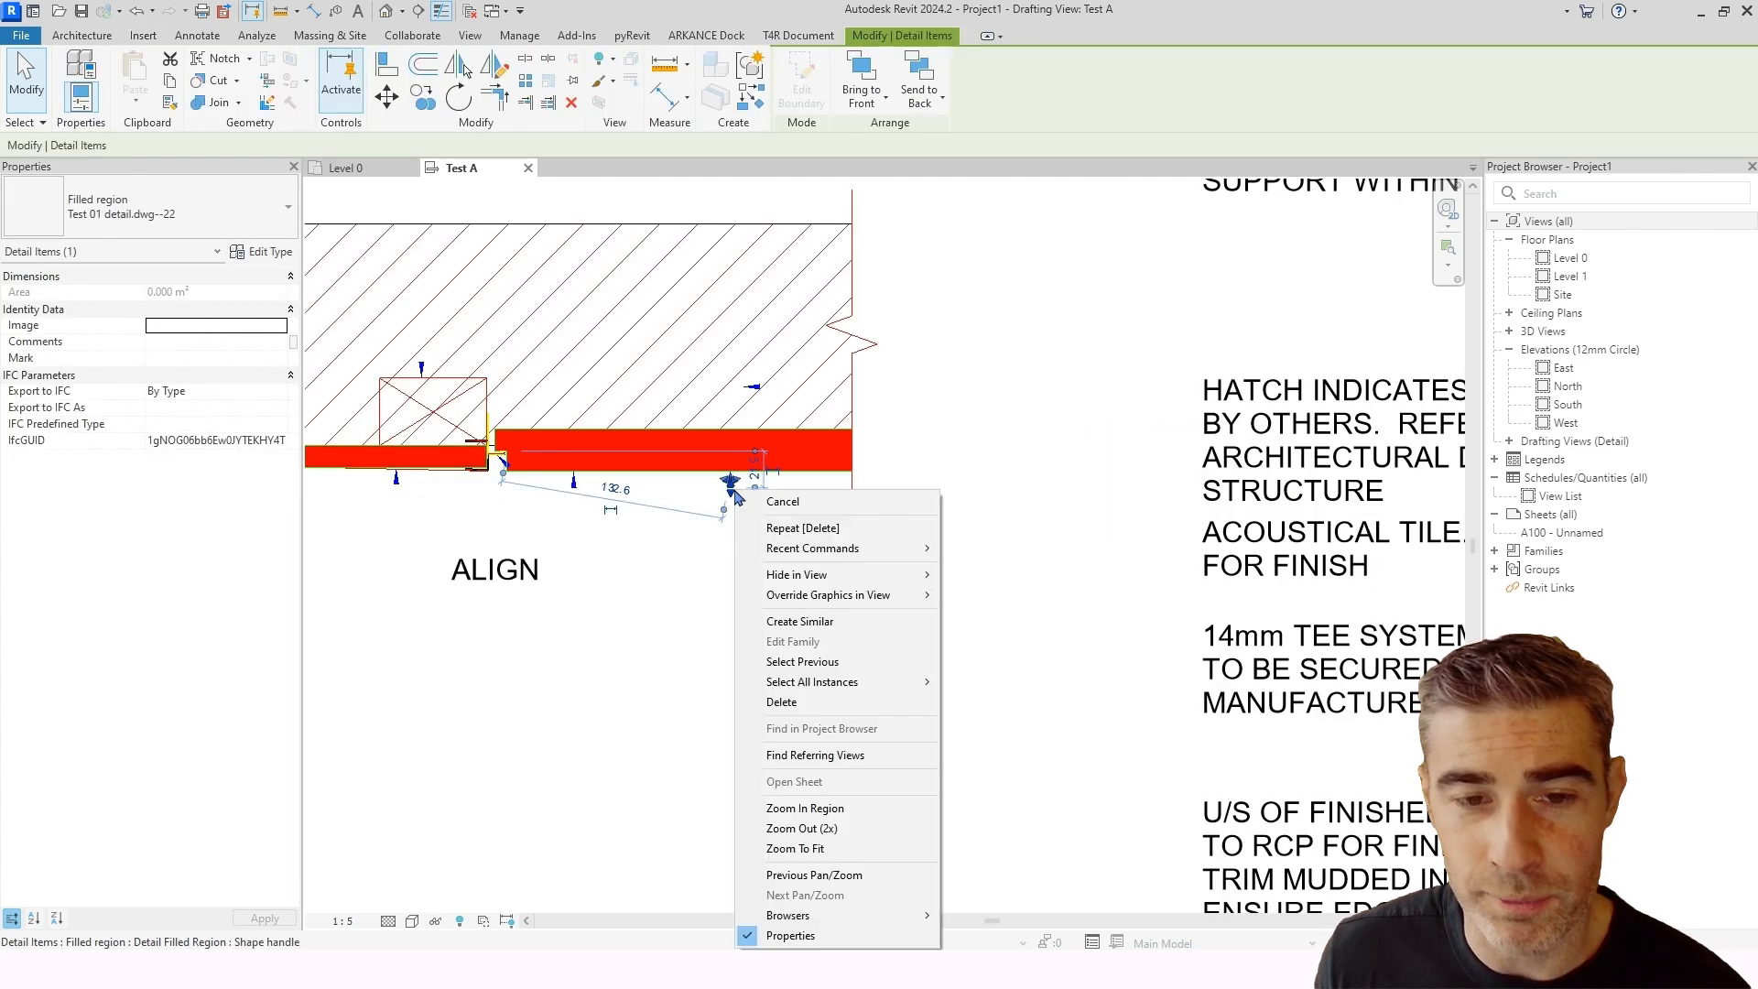
pyautogui.moveTo(890, 601)
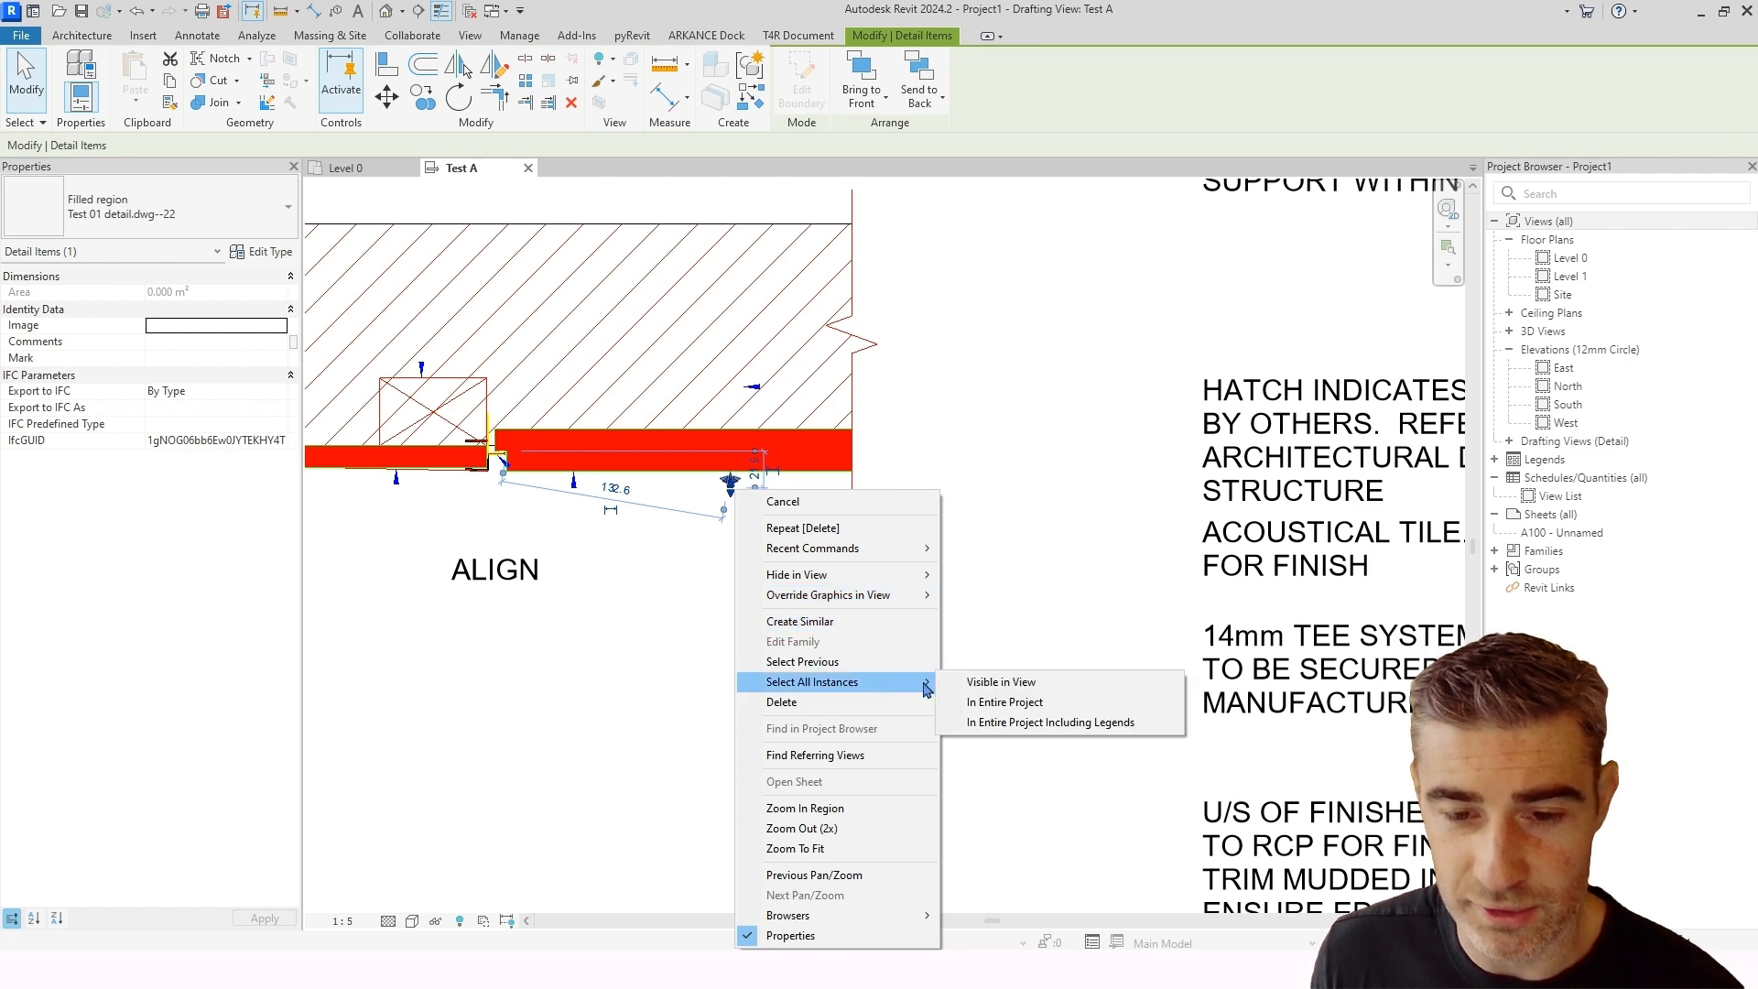
pyautogui.click(1007, 702)
pyautogui.press('Escape')
pyautogui.scroll(-3, 871, 659)
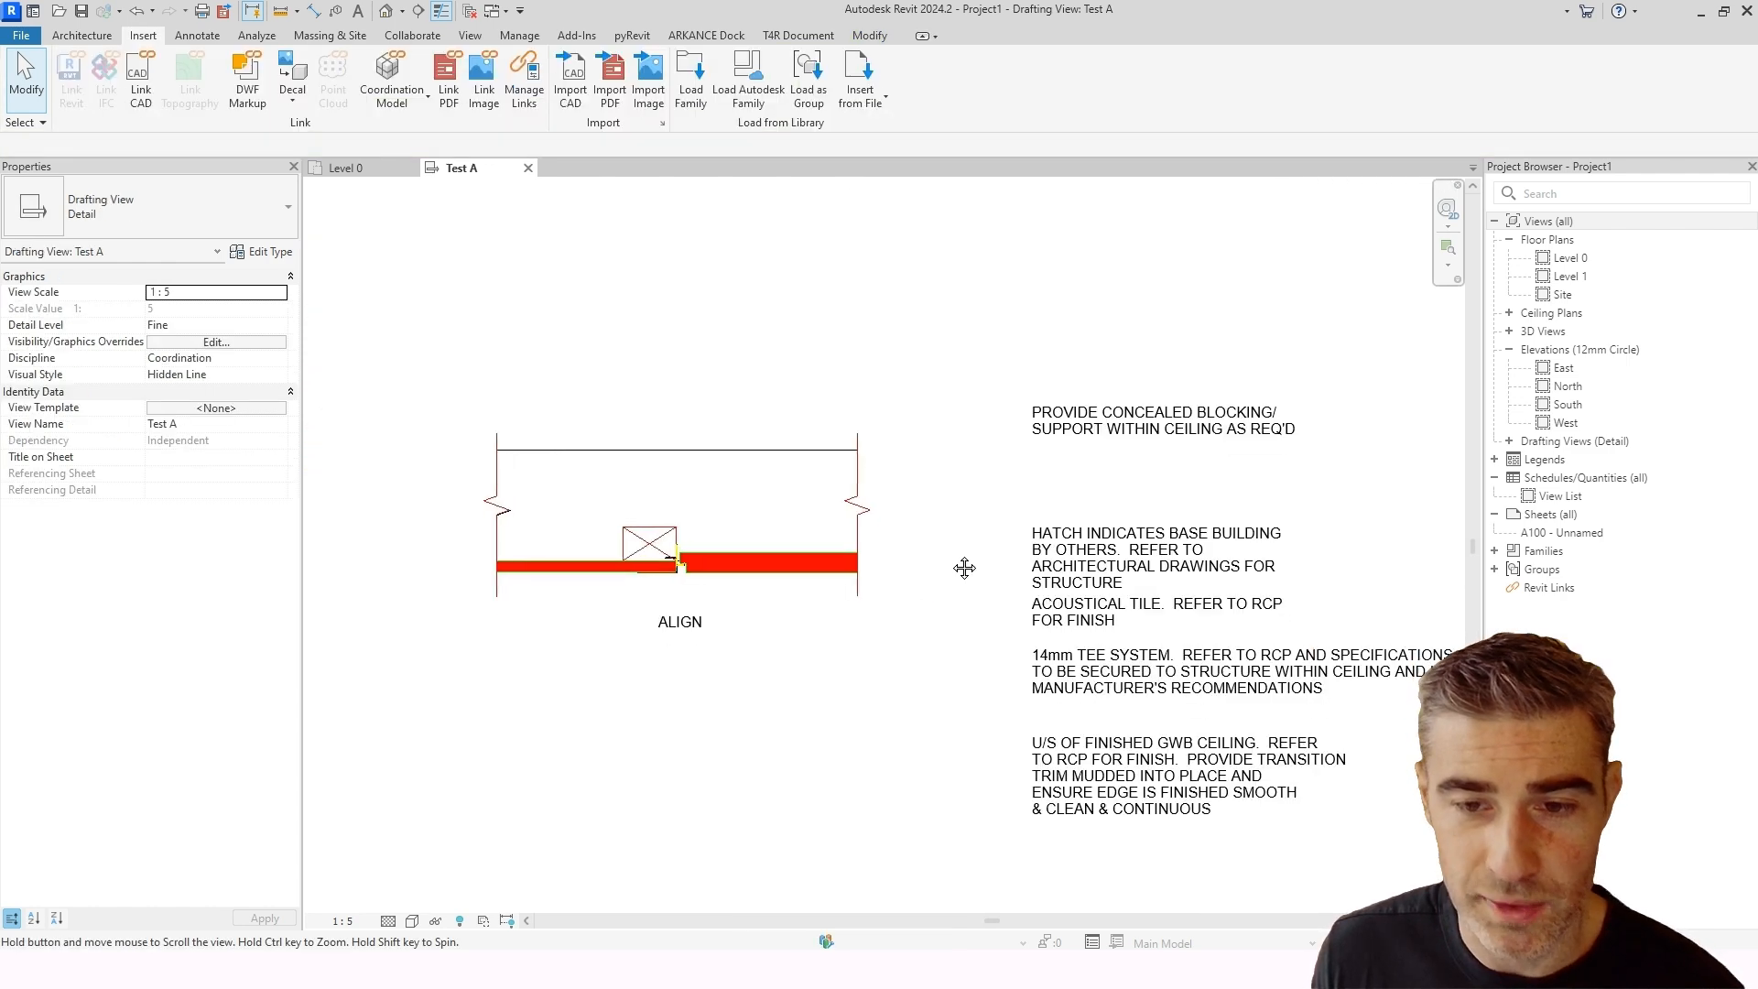
# Step: Add a left leader to the concealed blocking note, with its arrow on the crossed blocking and its elbow squared directly above
pyautogui.click(1135, 412)
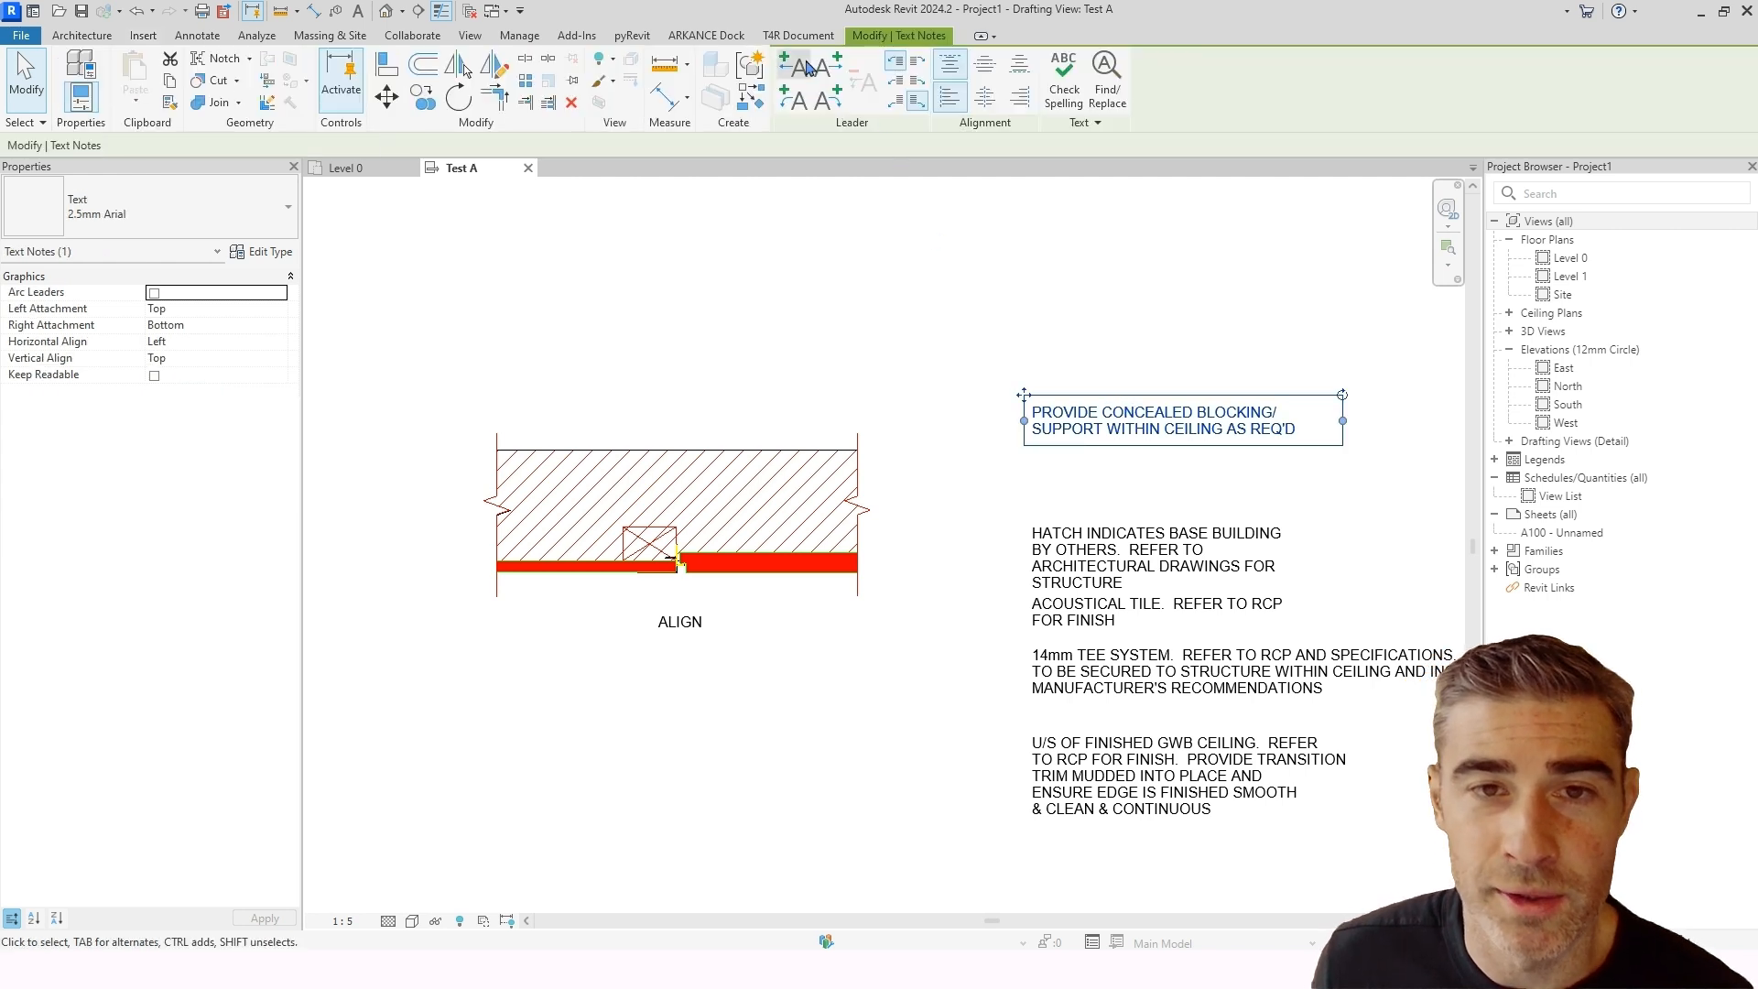
pyautogui.click(809, 79)
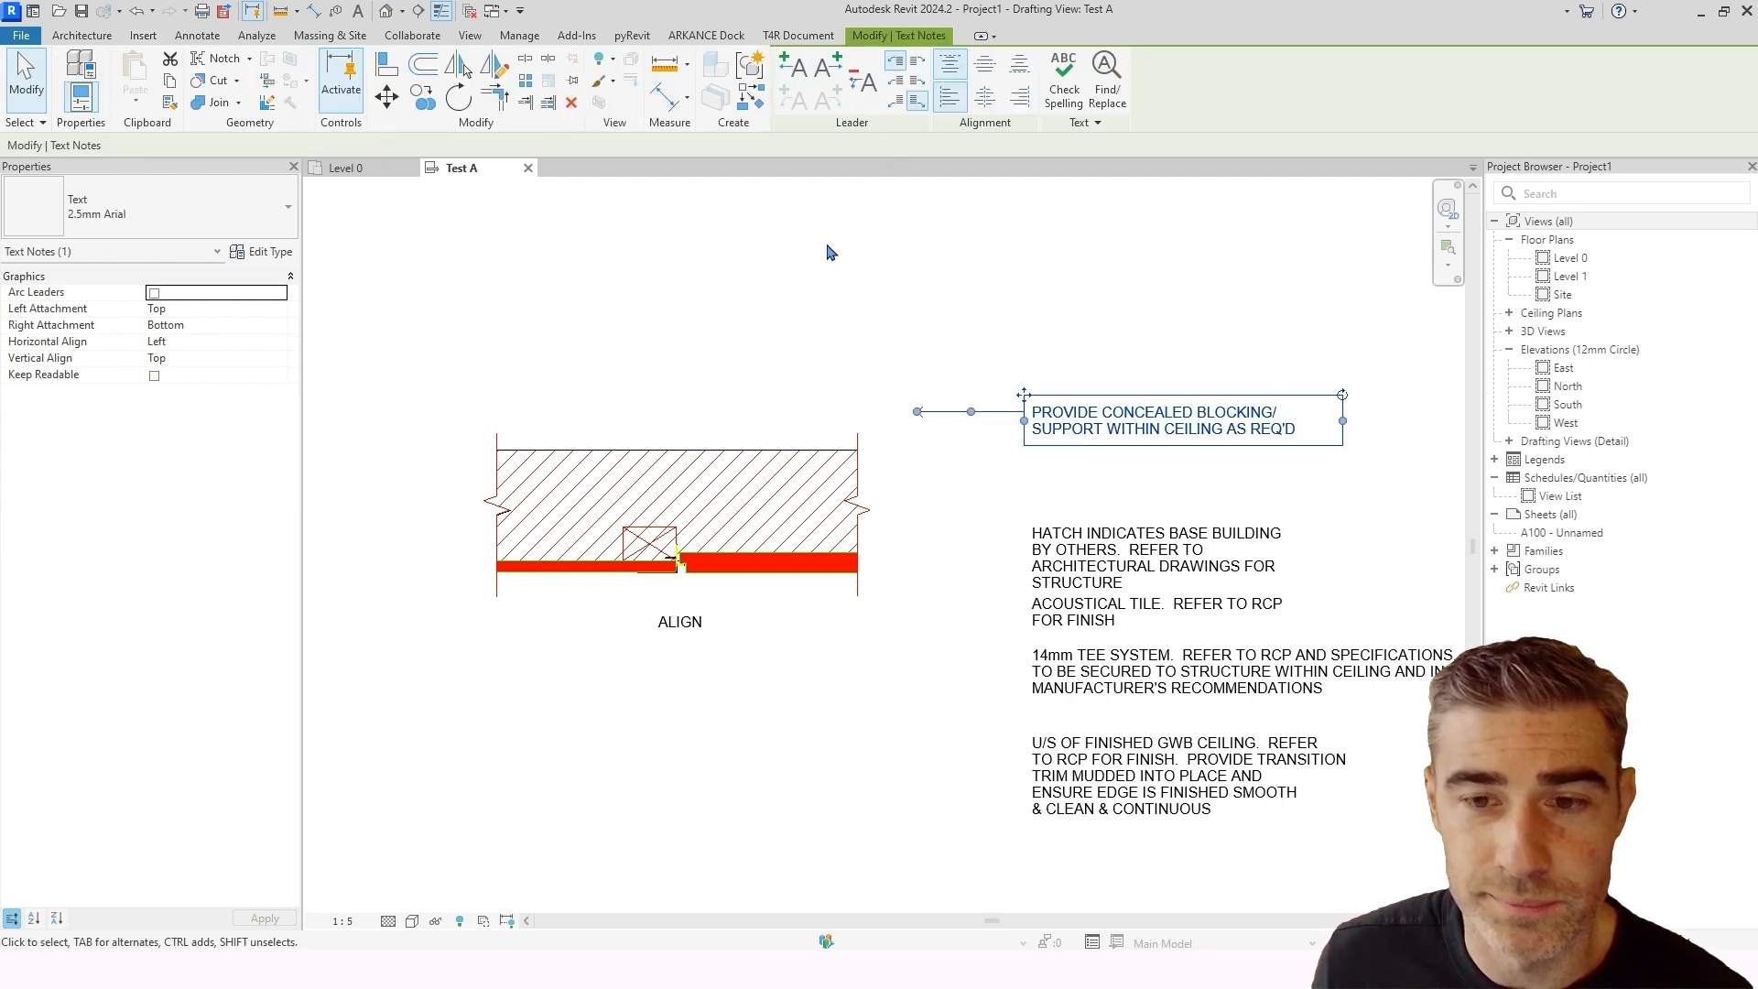
pyautogui.moveTo(918, 411)
pyautogui.mouseDown()
pyautogui.moveTo(664, 545)
pyautogui.moveTo(651, 534)
pyautogui.mouseUp()
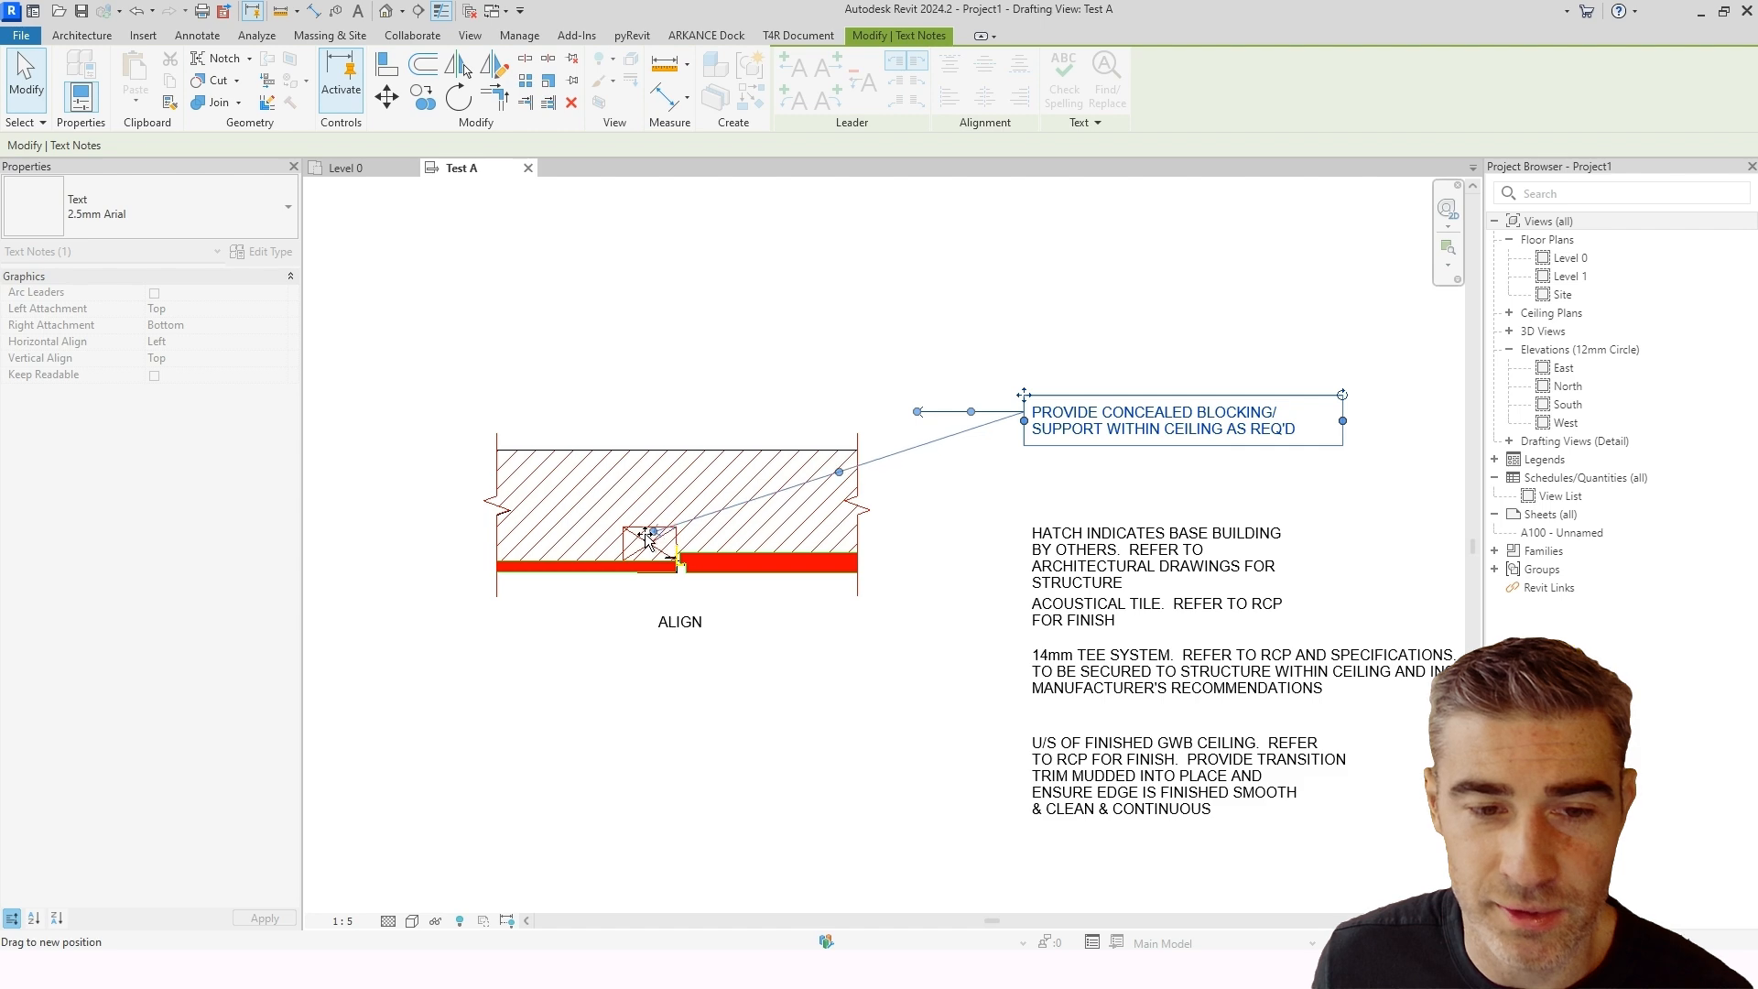
pyautogui.moveTo(918, 412)
pyautogui.mouseDown()
pyautogui.moveTo(754, 381)
pyautogui.moveTo(654, 412)
pyautogui.mouseUp()
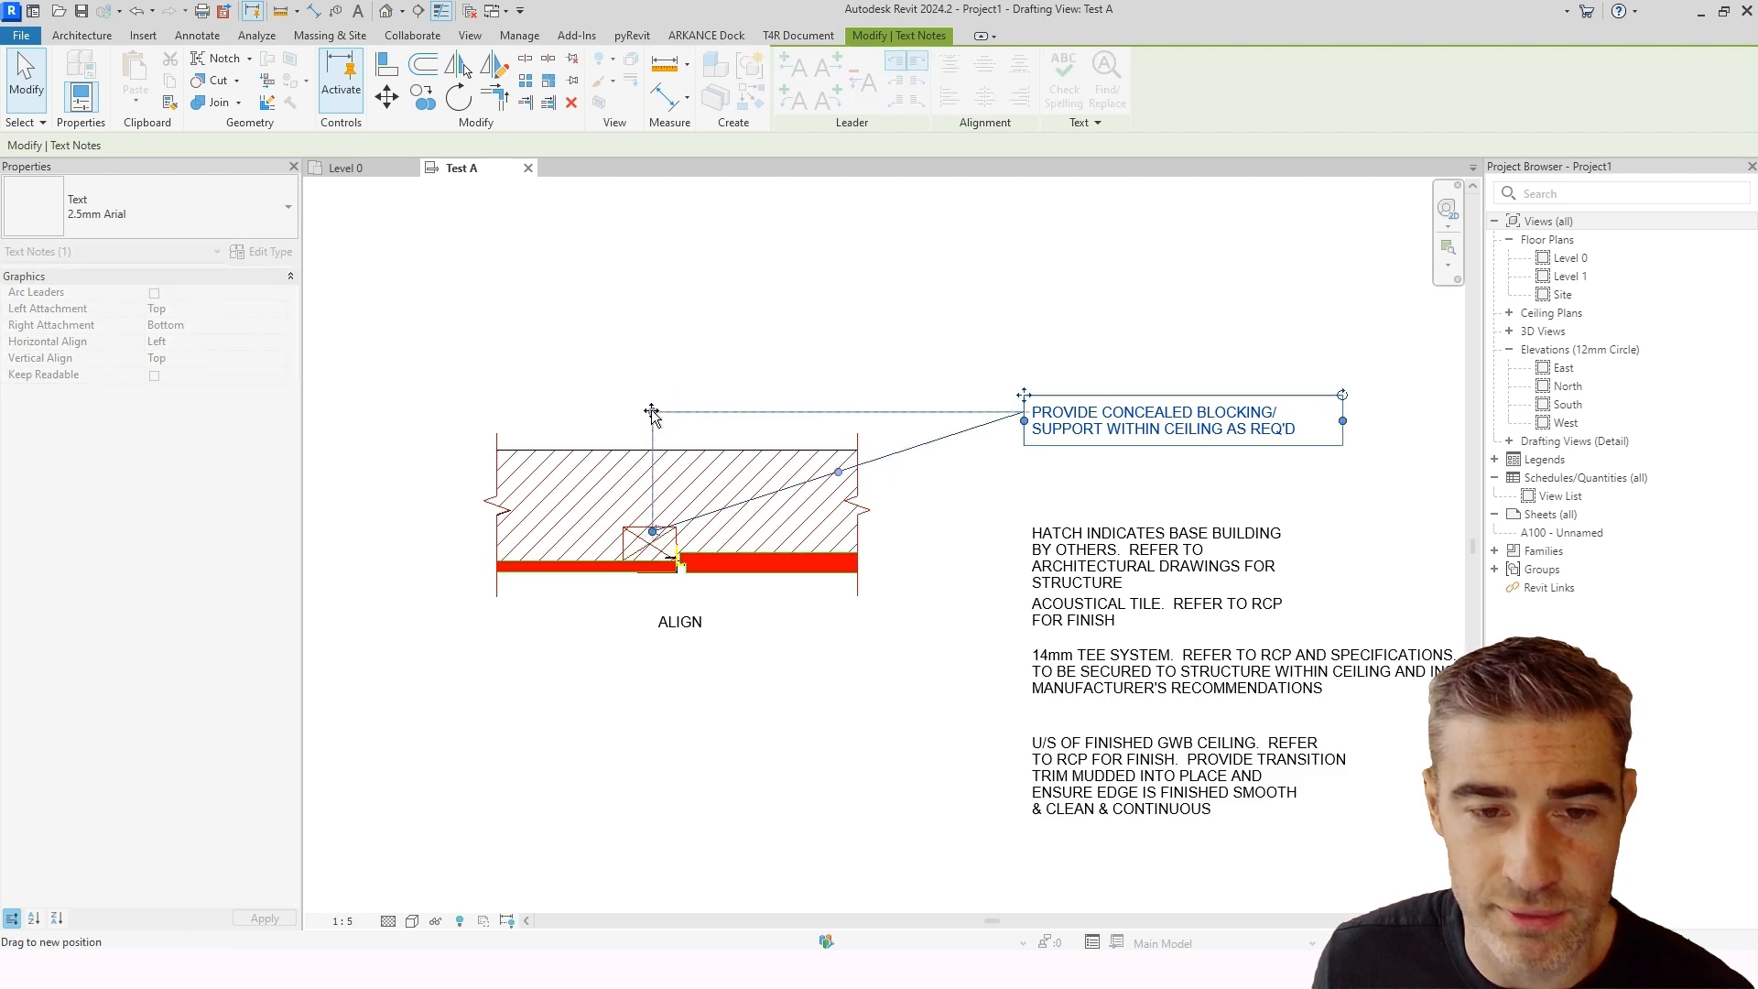
pyautogui.press('Escape')
# Step: Change the large base building hatch's filled region type to Diagonal_up
pyautogui.scroll(-2, 608, 580)
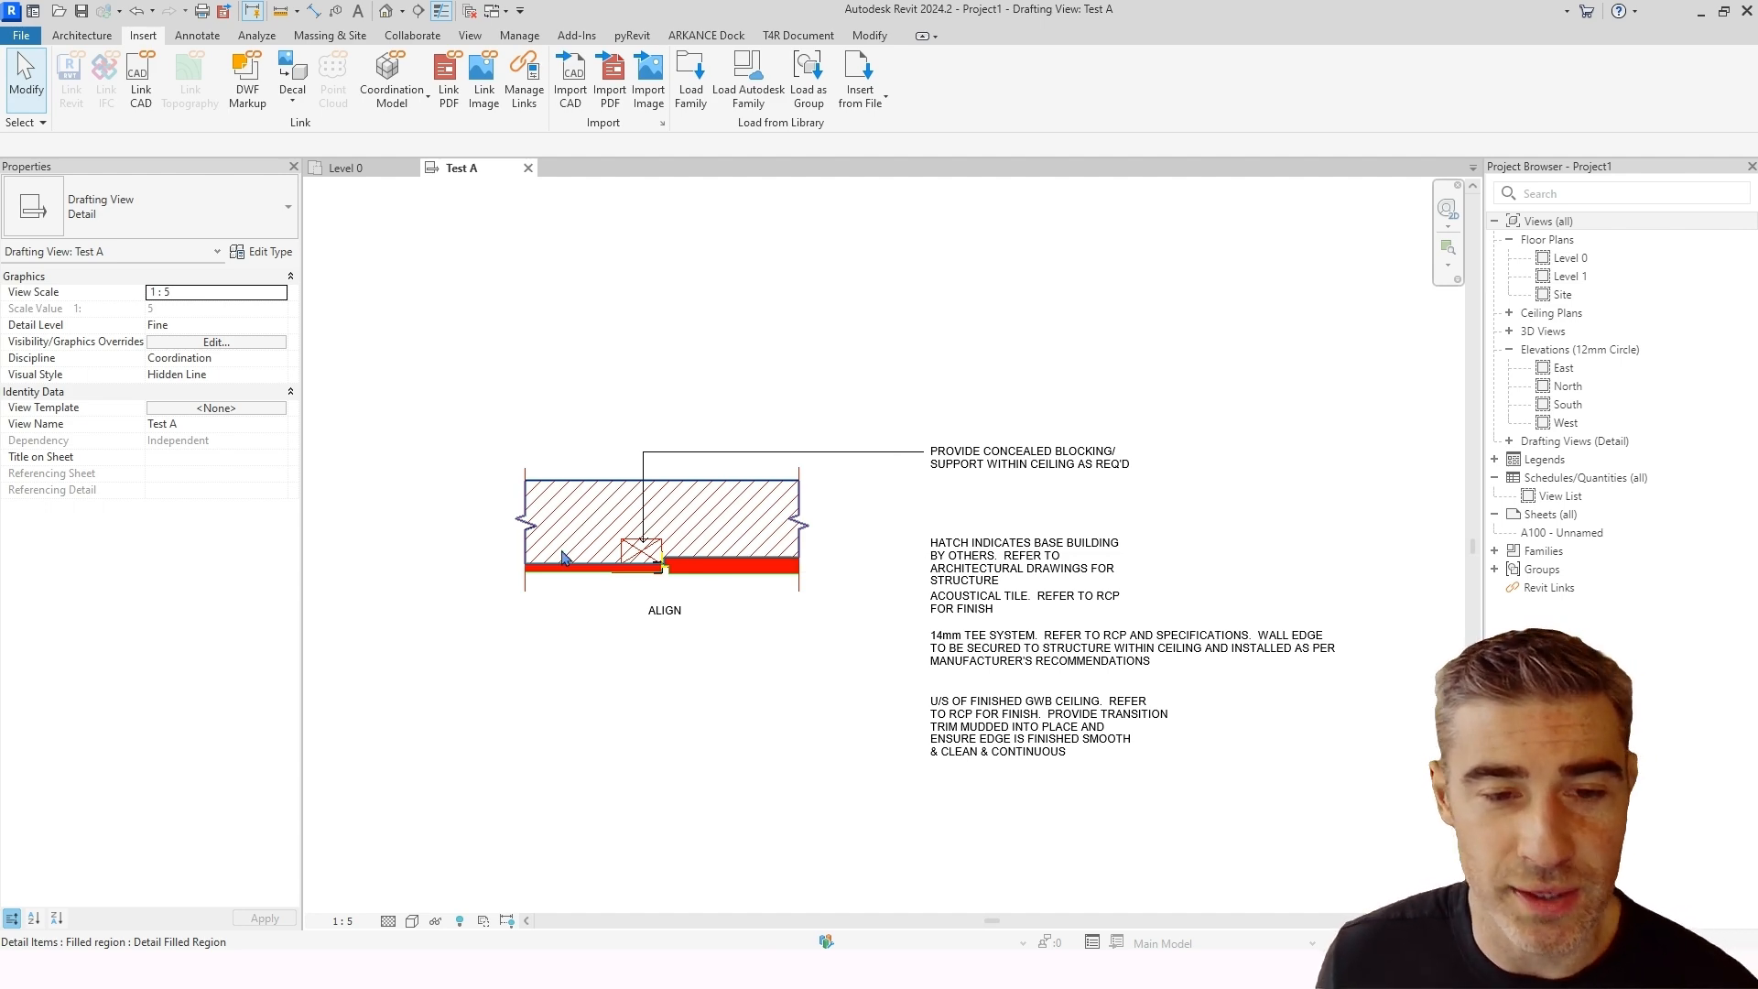
pyautogui.scroll(2, 572, 558)
pyautogui.scroll(1, 628, 557)
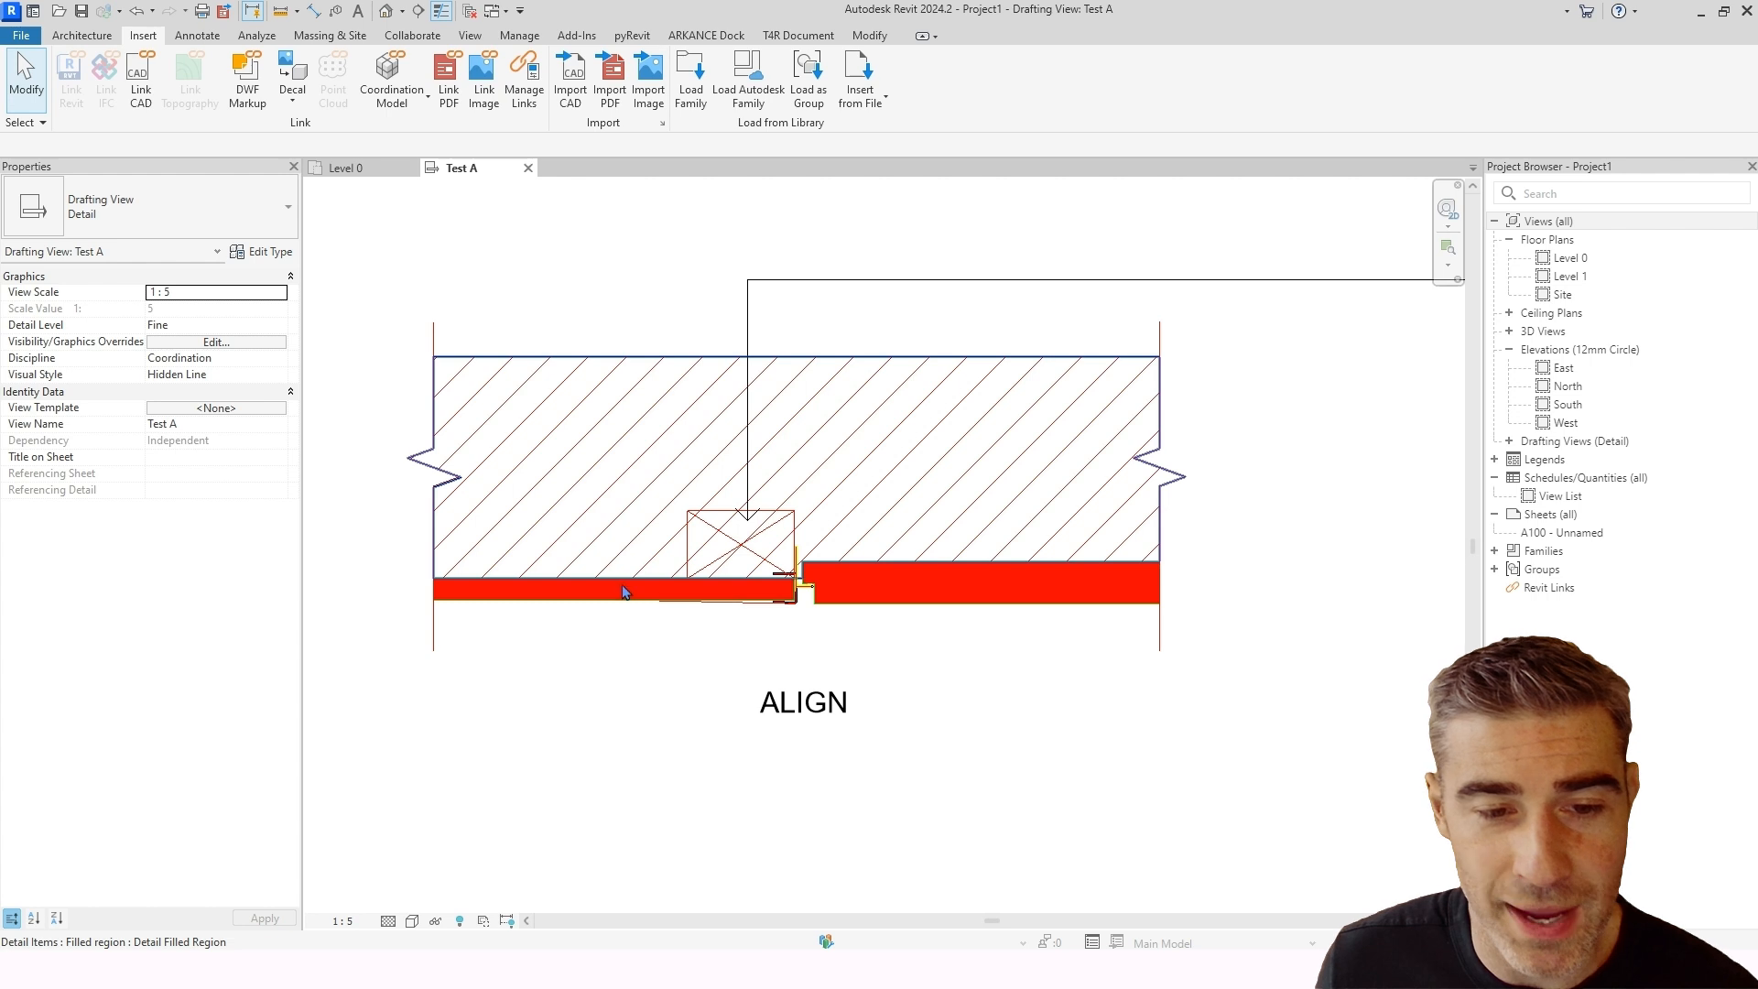
pyautogui.click(591, 552)
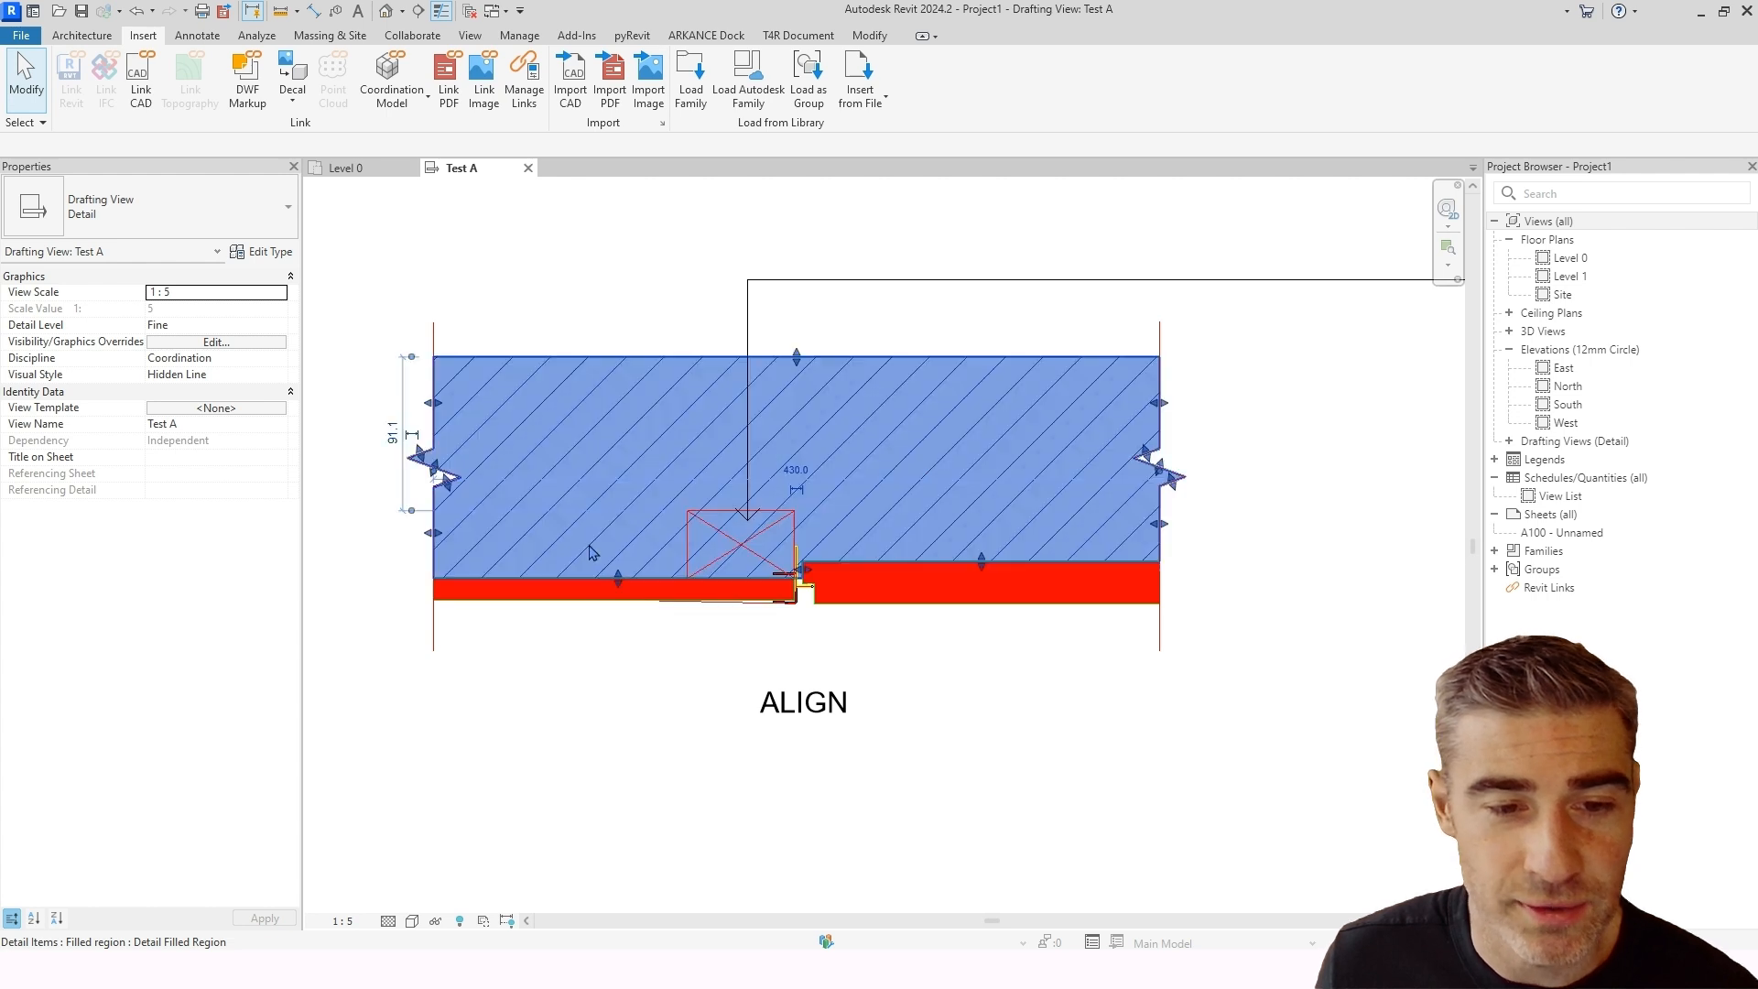
pyautogui.click(243, 208)
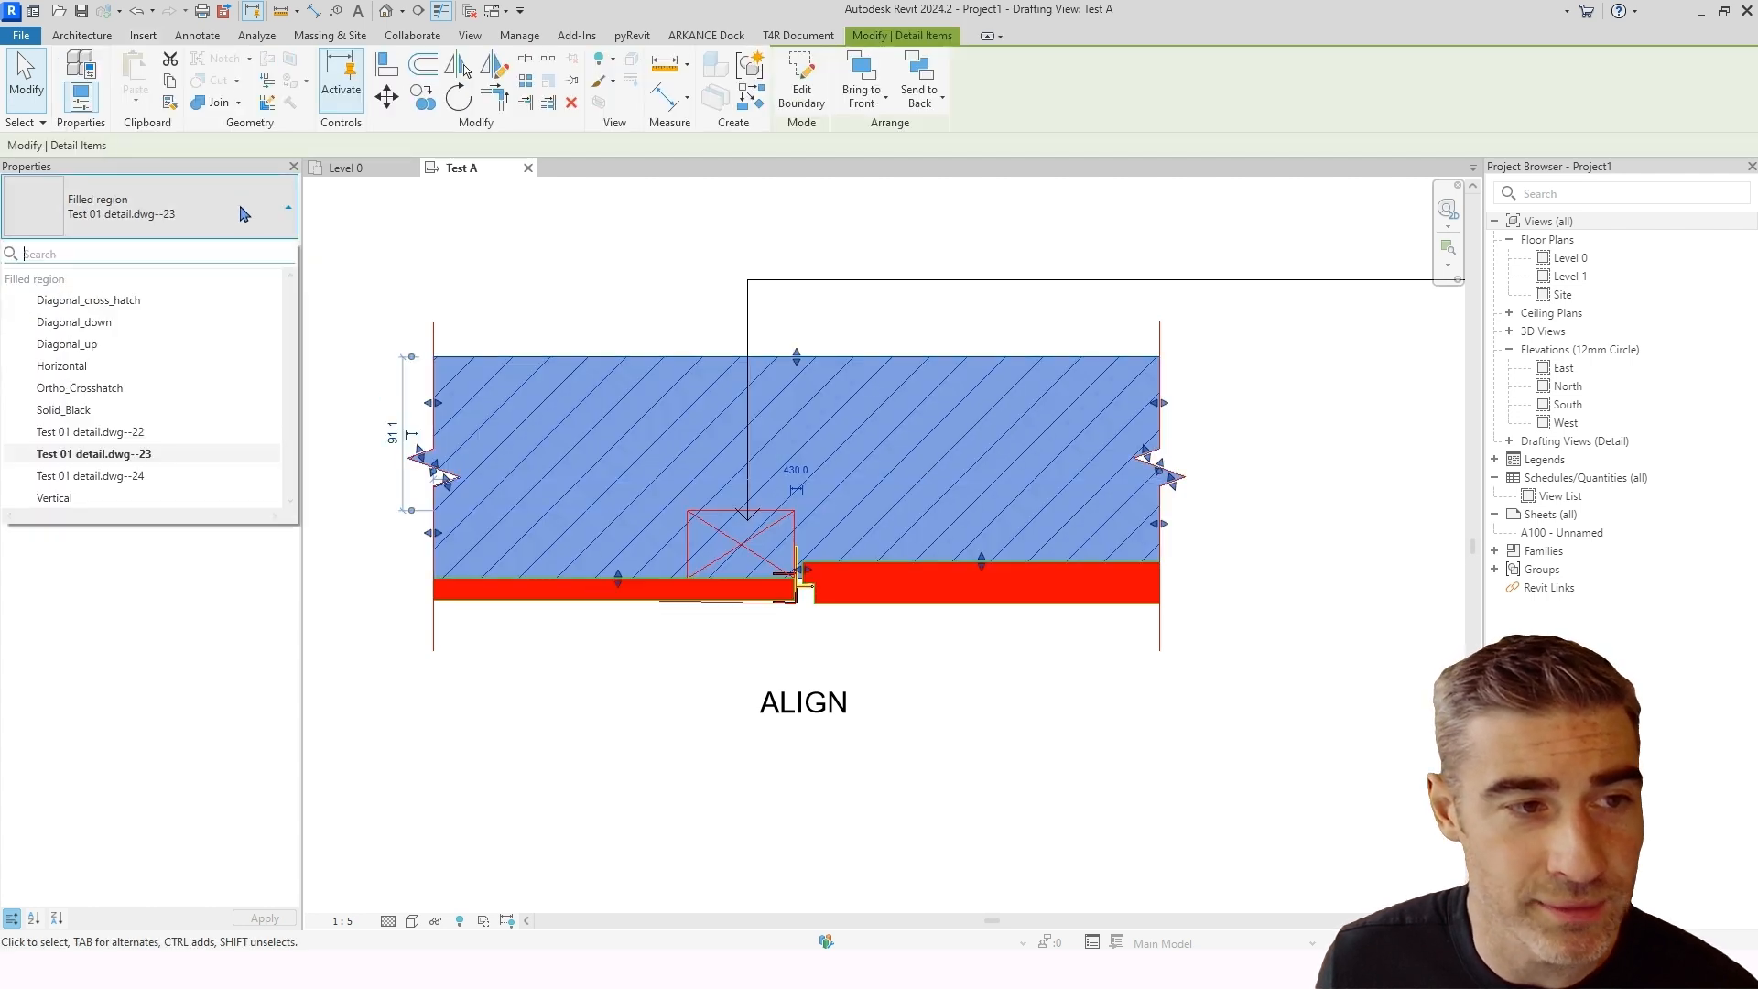
pyautogui.click(155, 344)
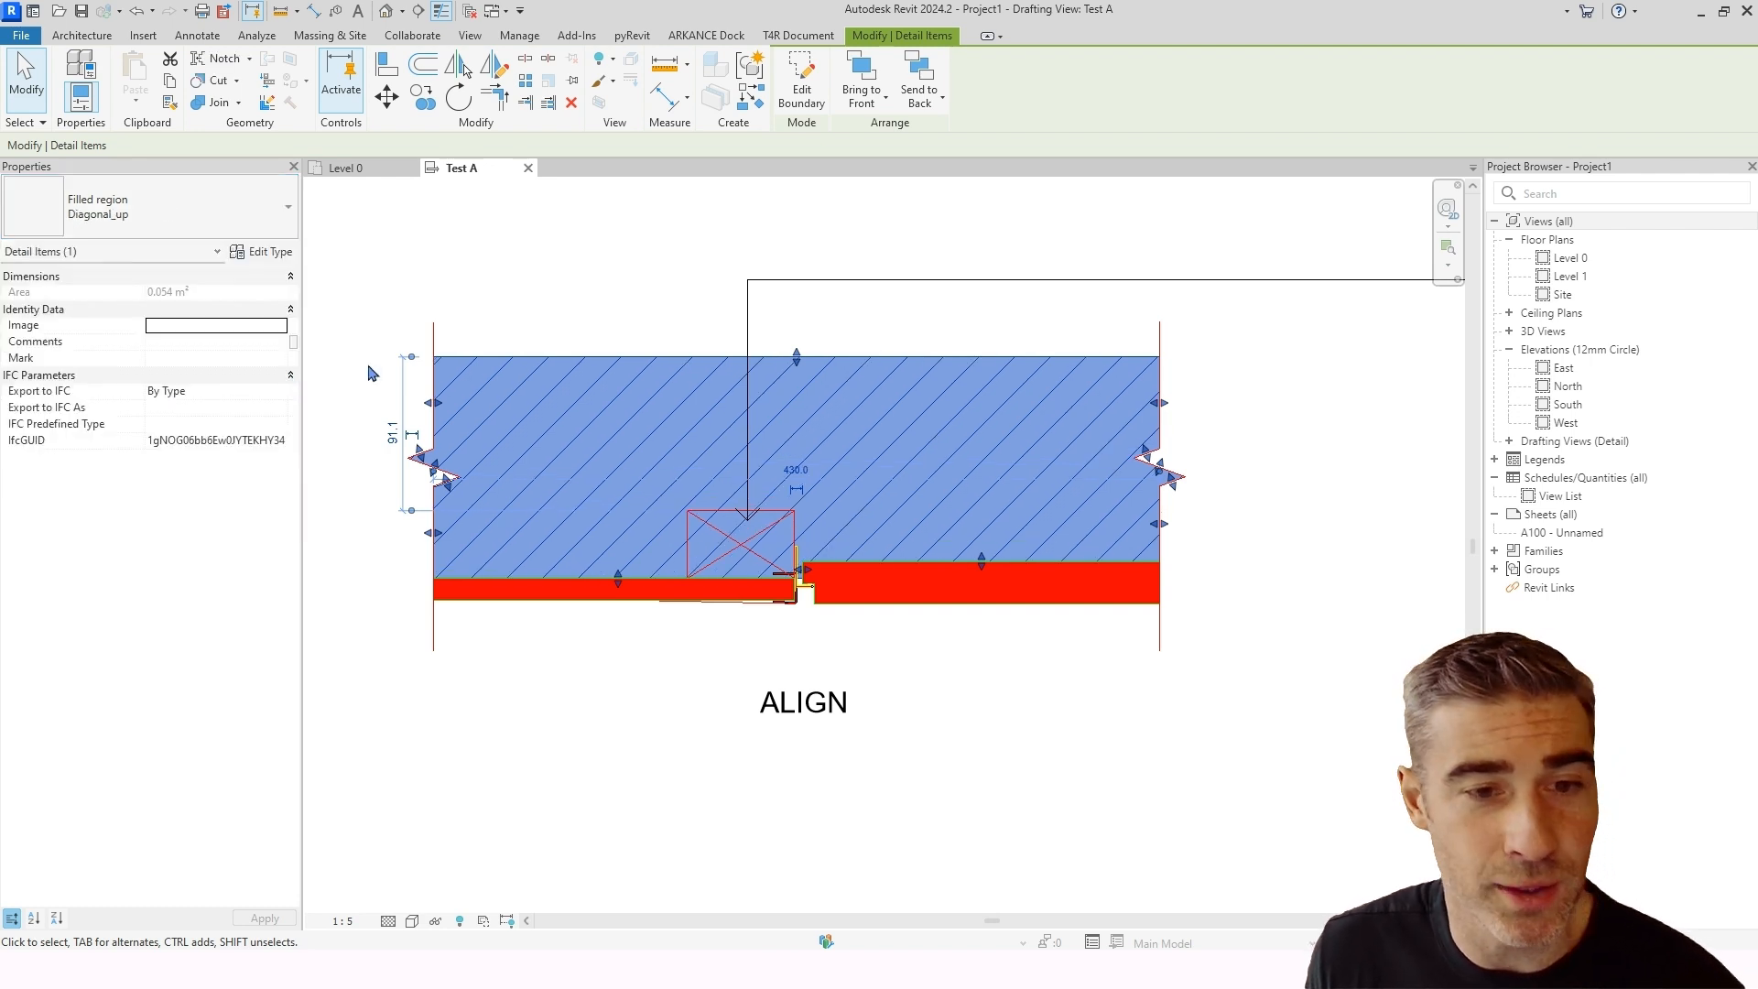
pyautogui.click(728, 348)
pyautogui.scroll(-2, 760, 743)
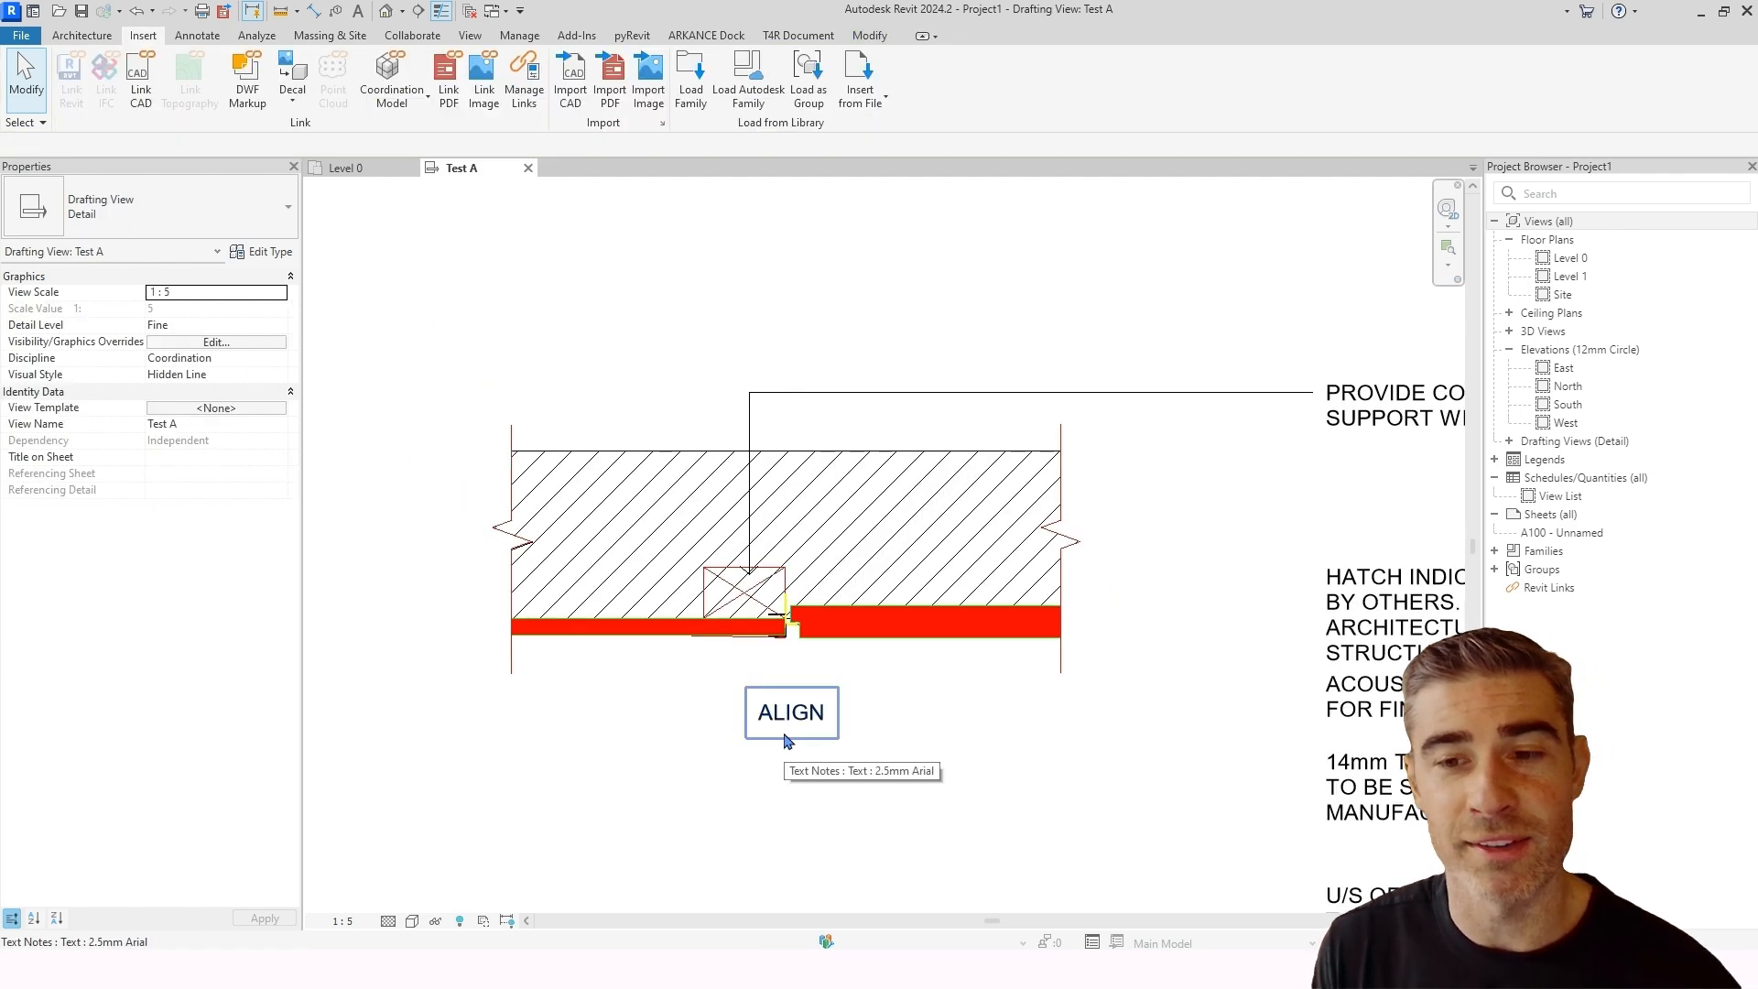
# Step: Inspect the finished GWB ceiling note's text type and the alternatives offered for it
pyautogui.moveTo(1323, 696); pyautogui.dragTo(1202, 653, button='middle')
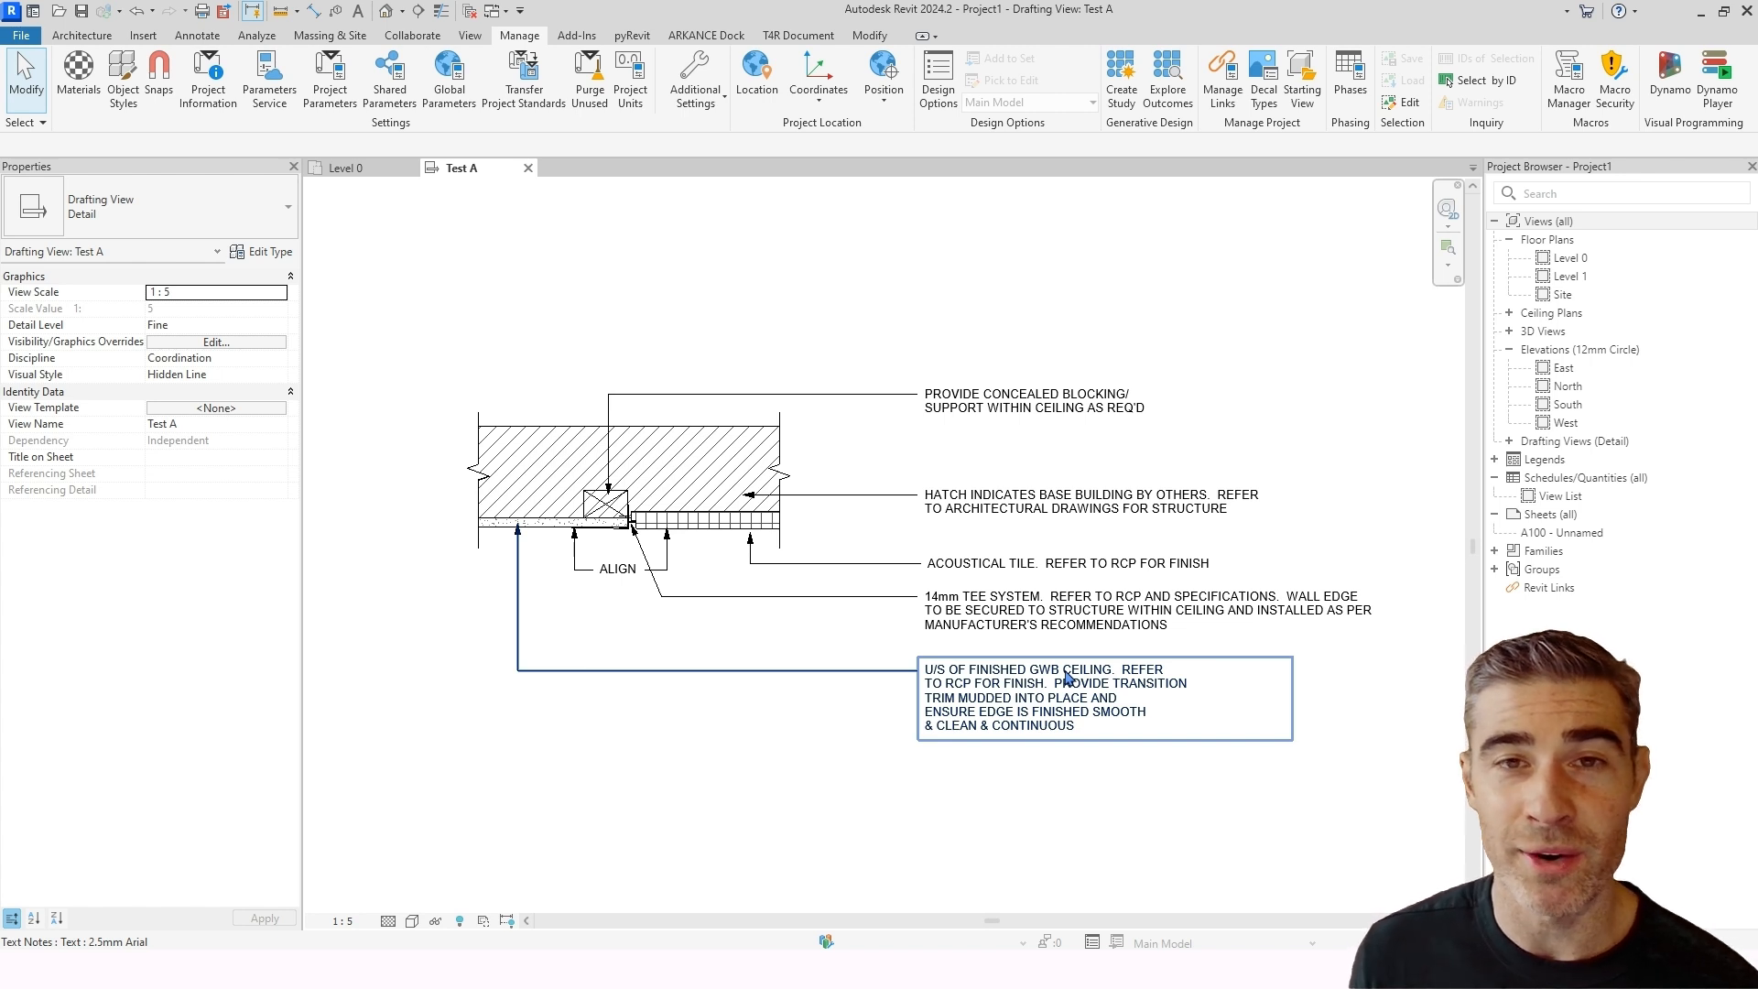
pyautogui.click(1018, 691)
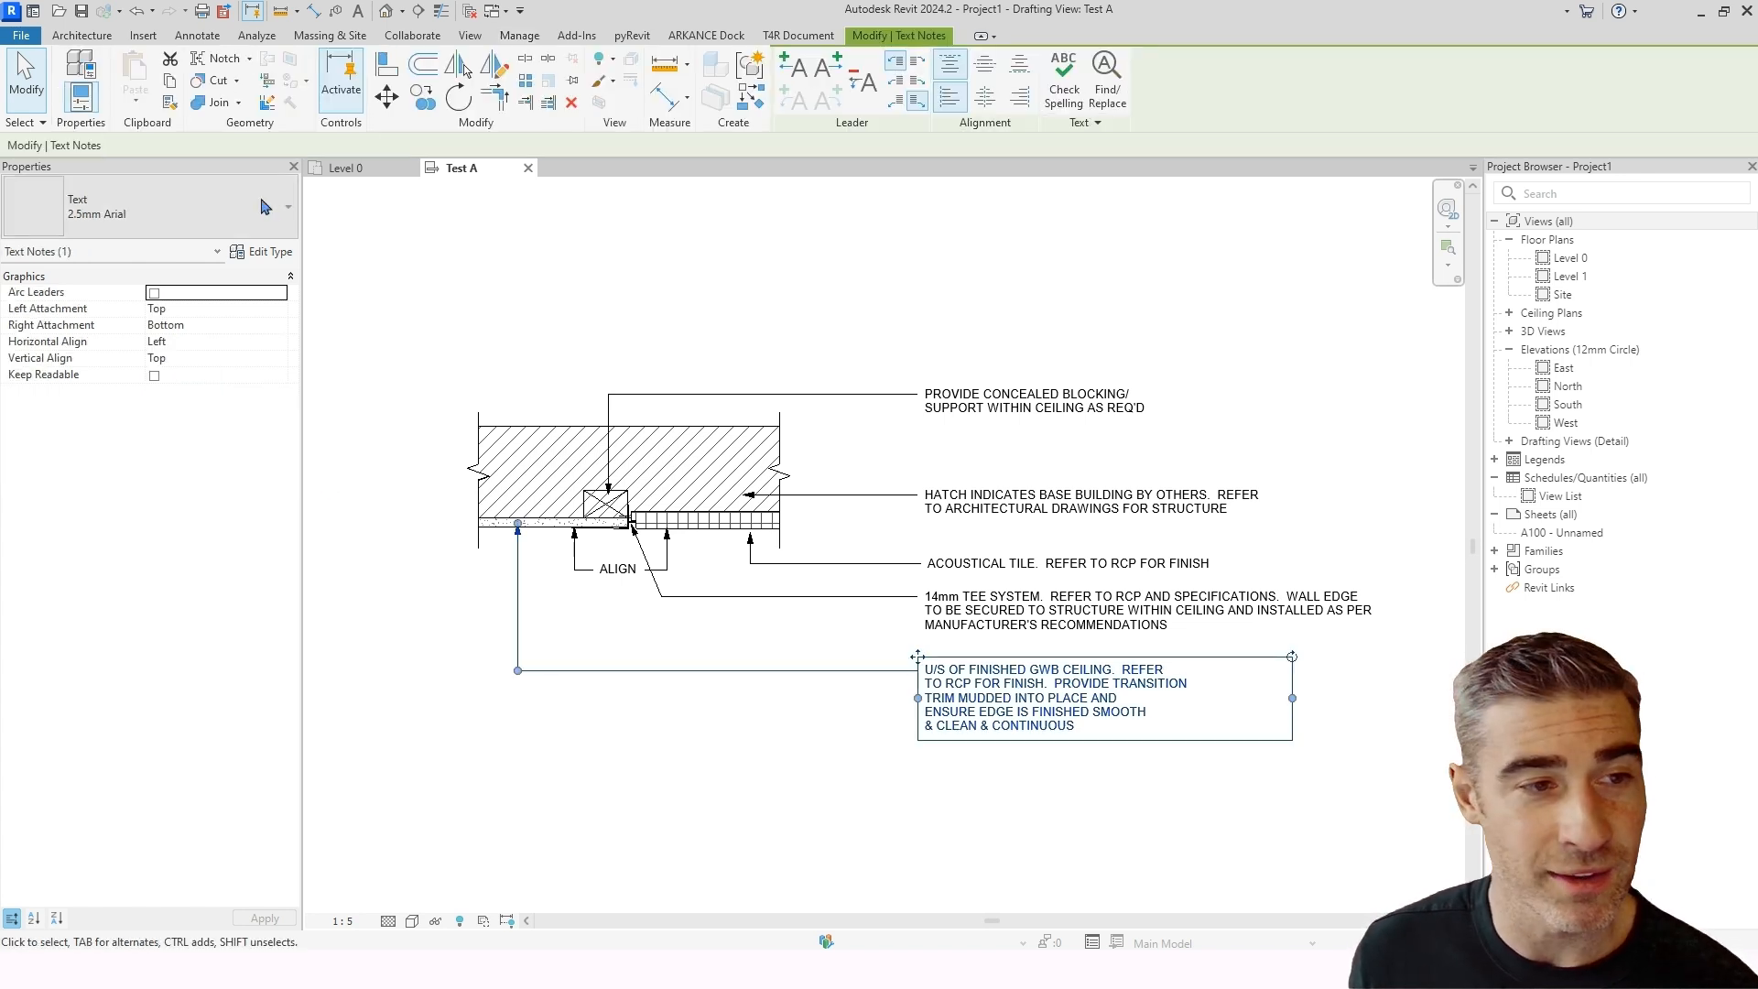
pyautogui.click(205, 218)
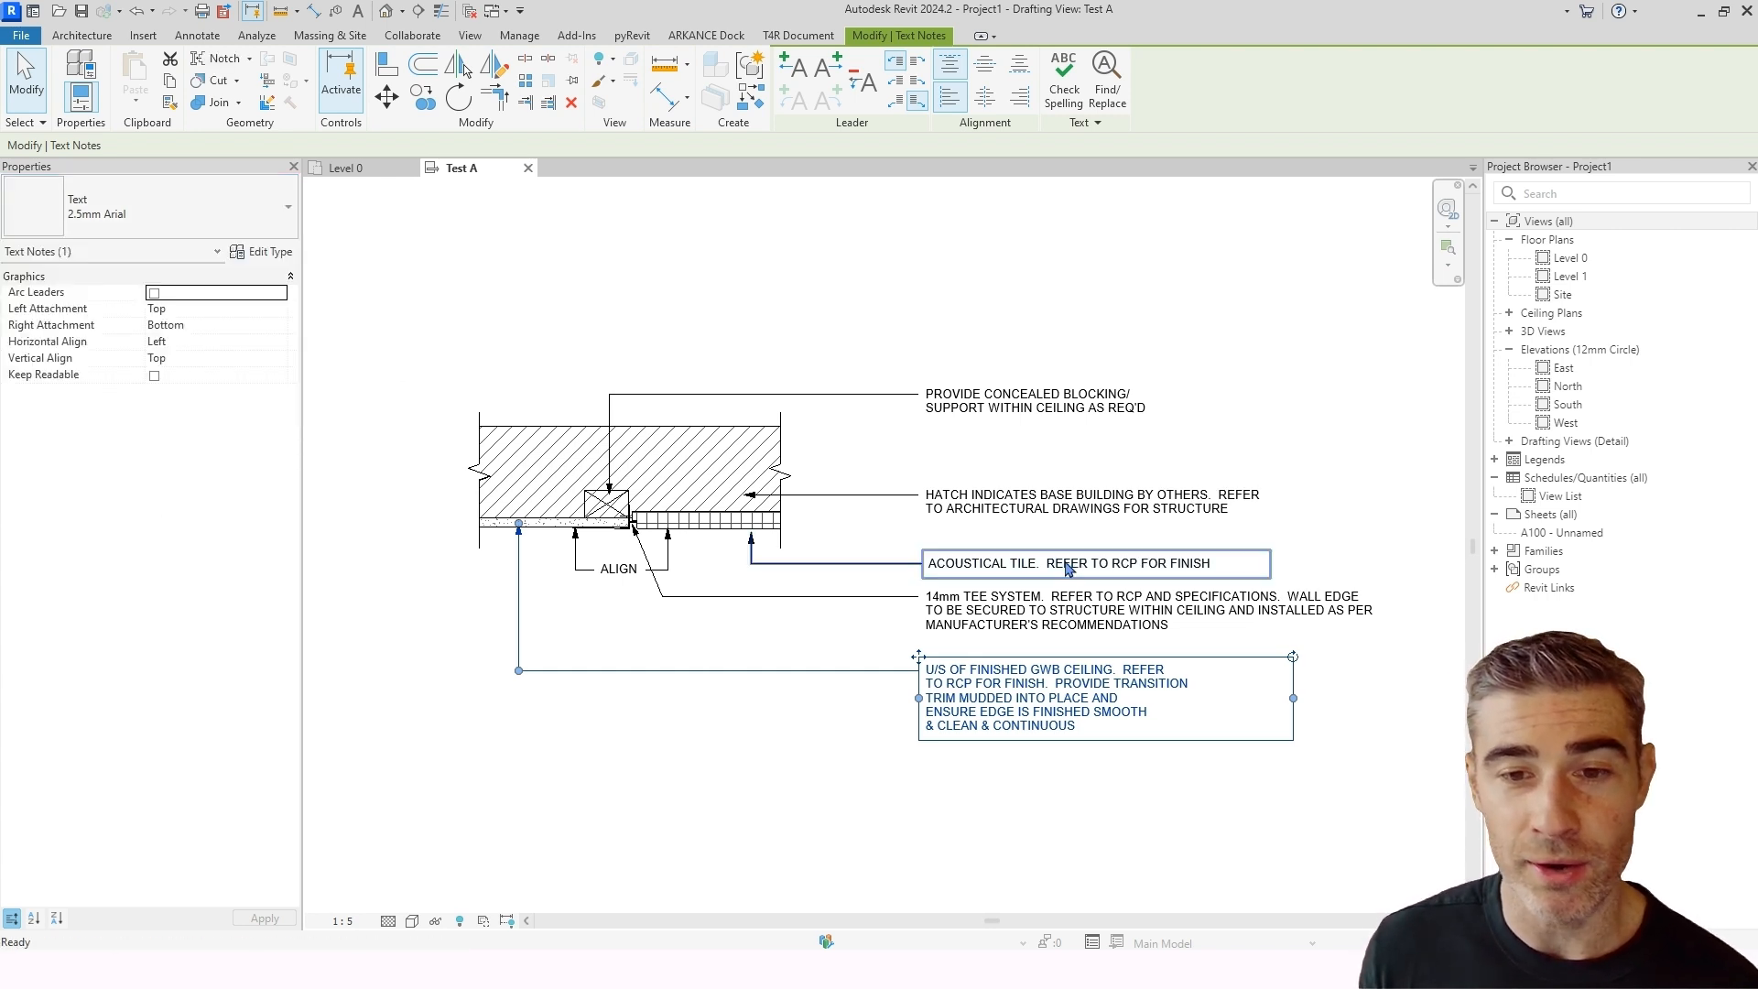
pyautogui.scroll(-2, 1091, 758)
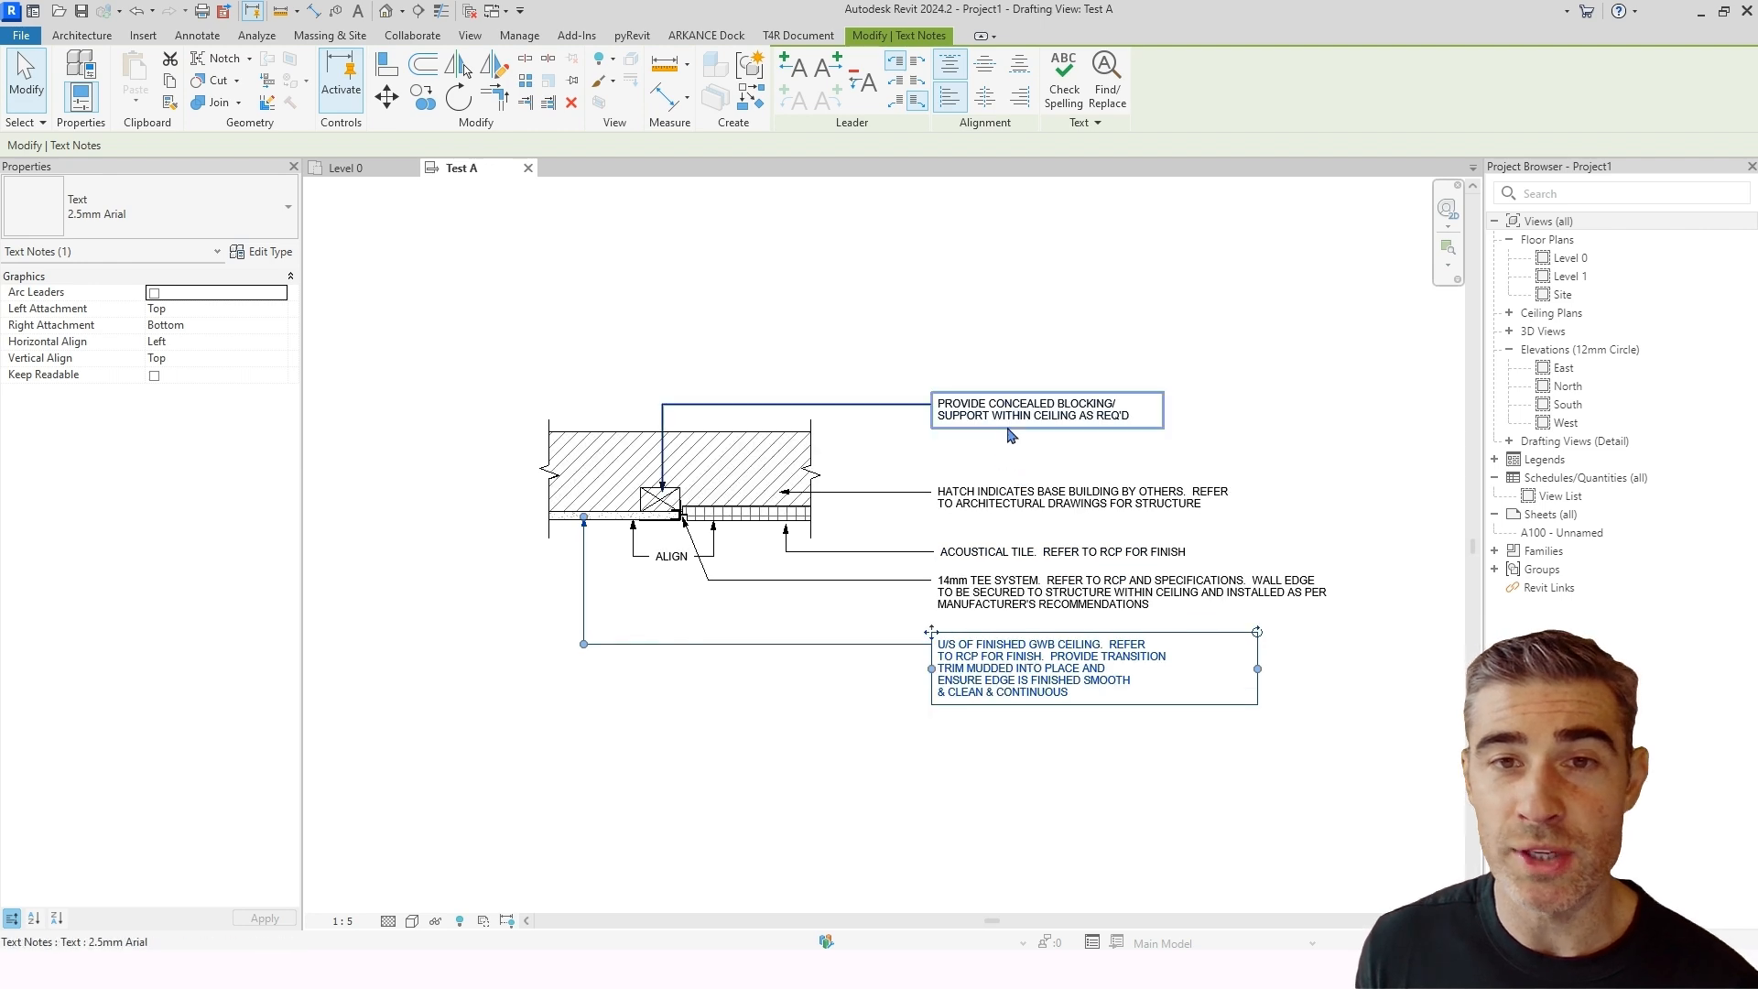
pyautogui.press('Escape')
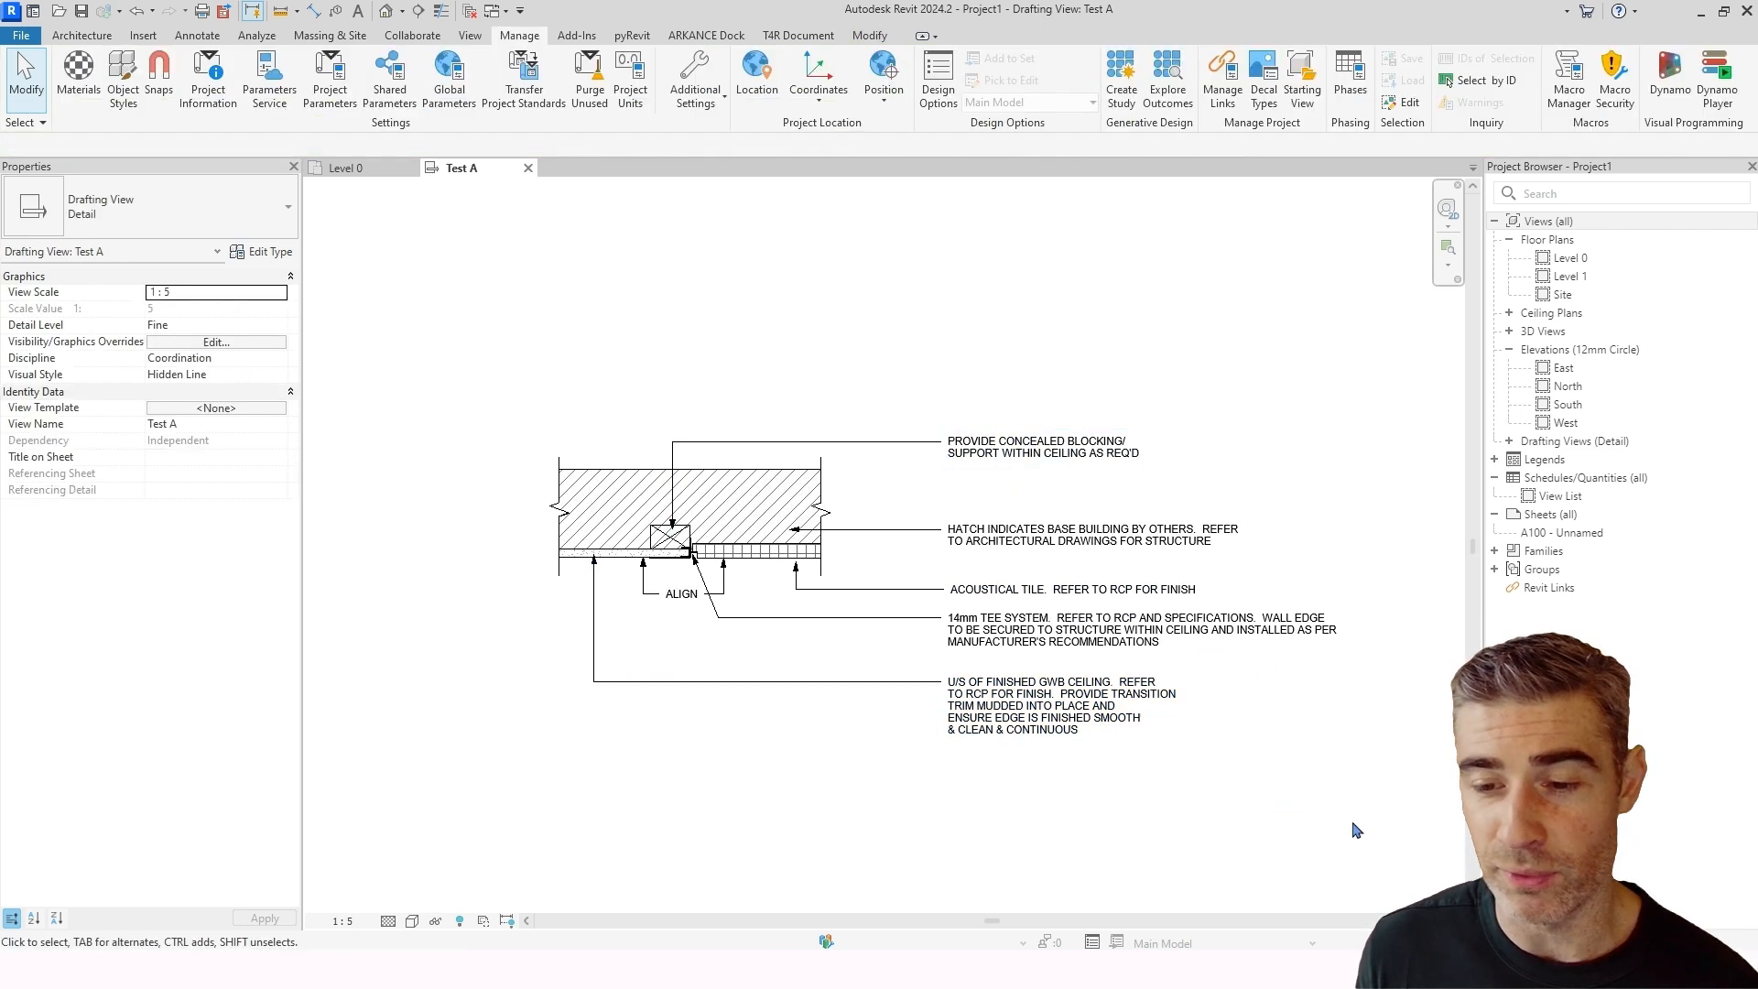
# Step: Select the whole finished detail and review its element categories and line styles in the selection filter
pyautogui.moveTo(410, 186)
pyautogui.mouseDown()
pyautogui.moveTo(443, 211)
pyautogui.moveTo(427, 212)
pyautogui.mouseUp()
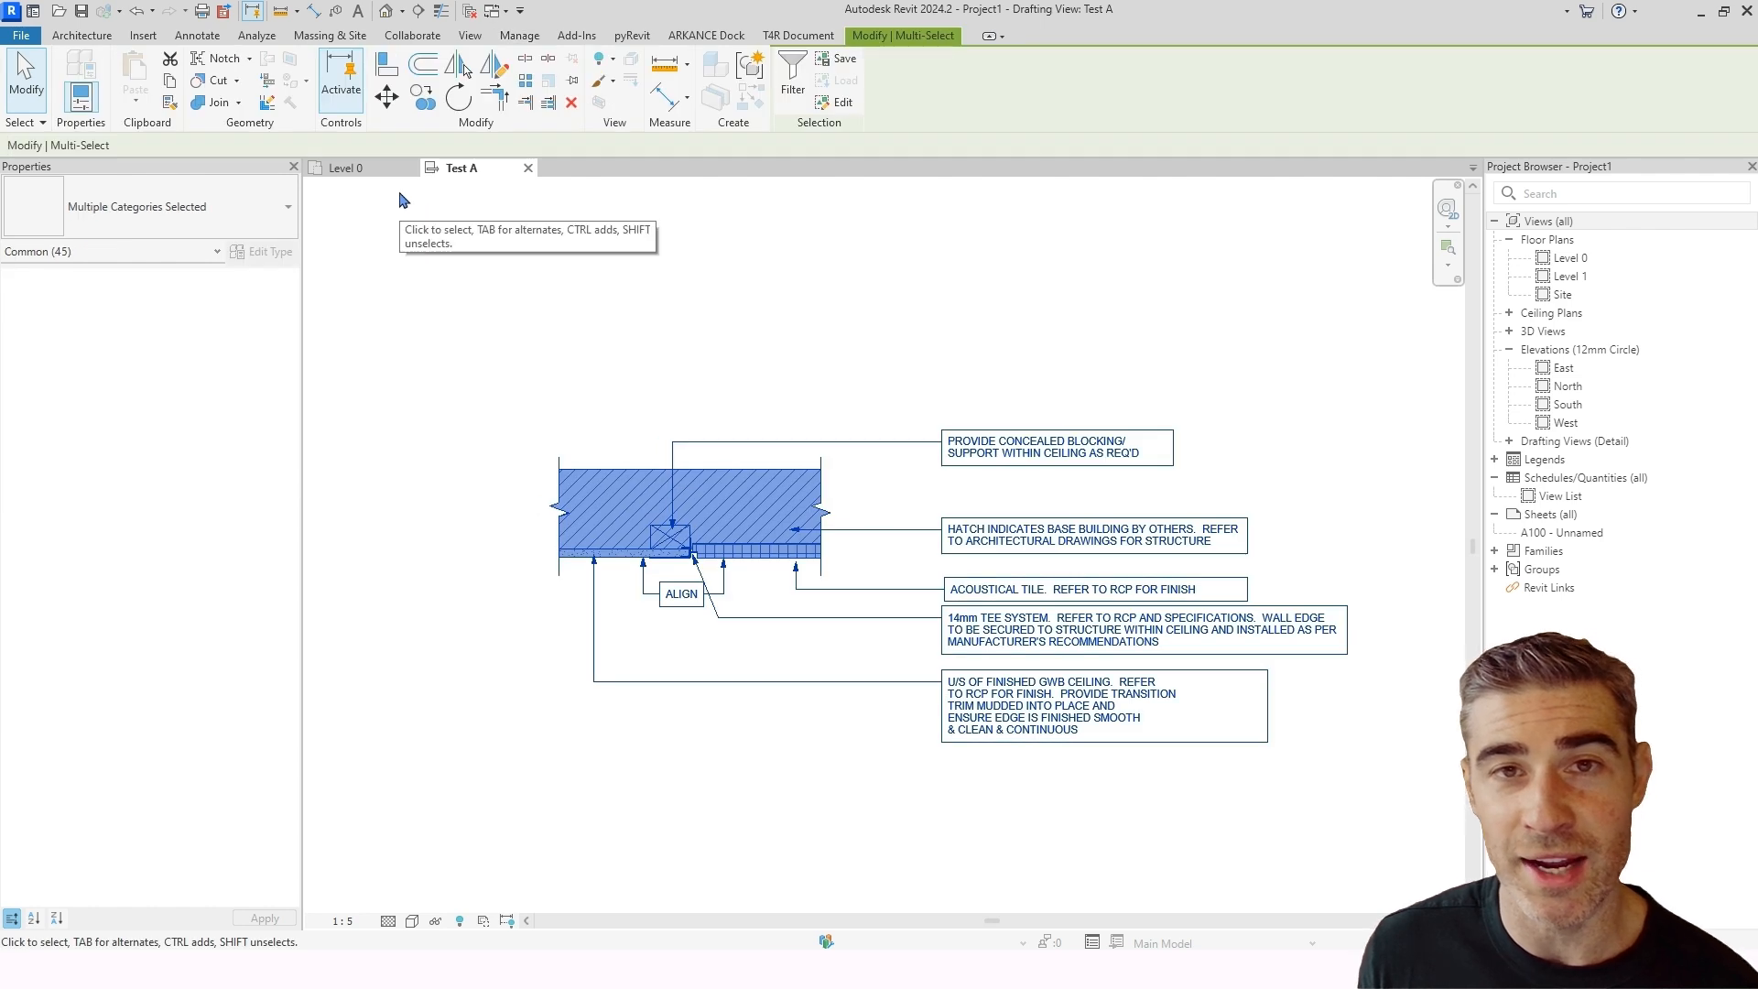
pyautogui.click(793, 73)
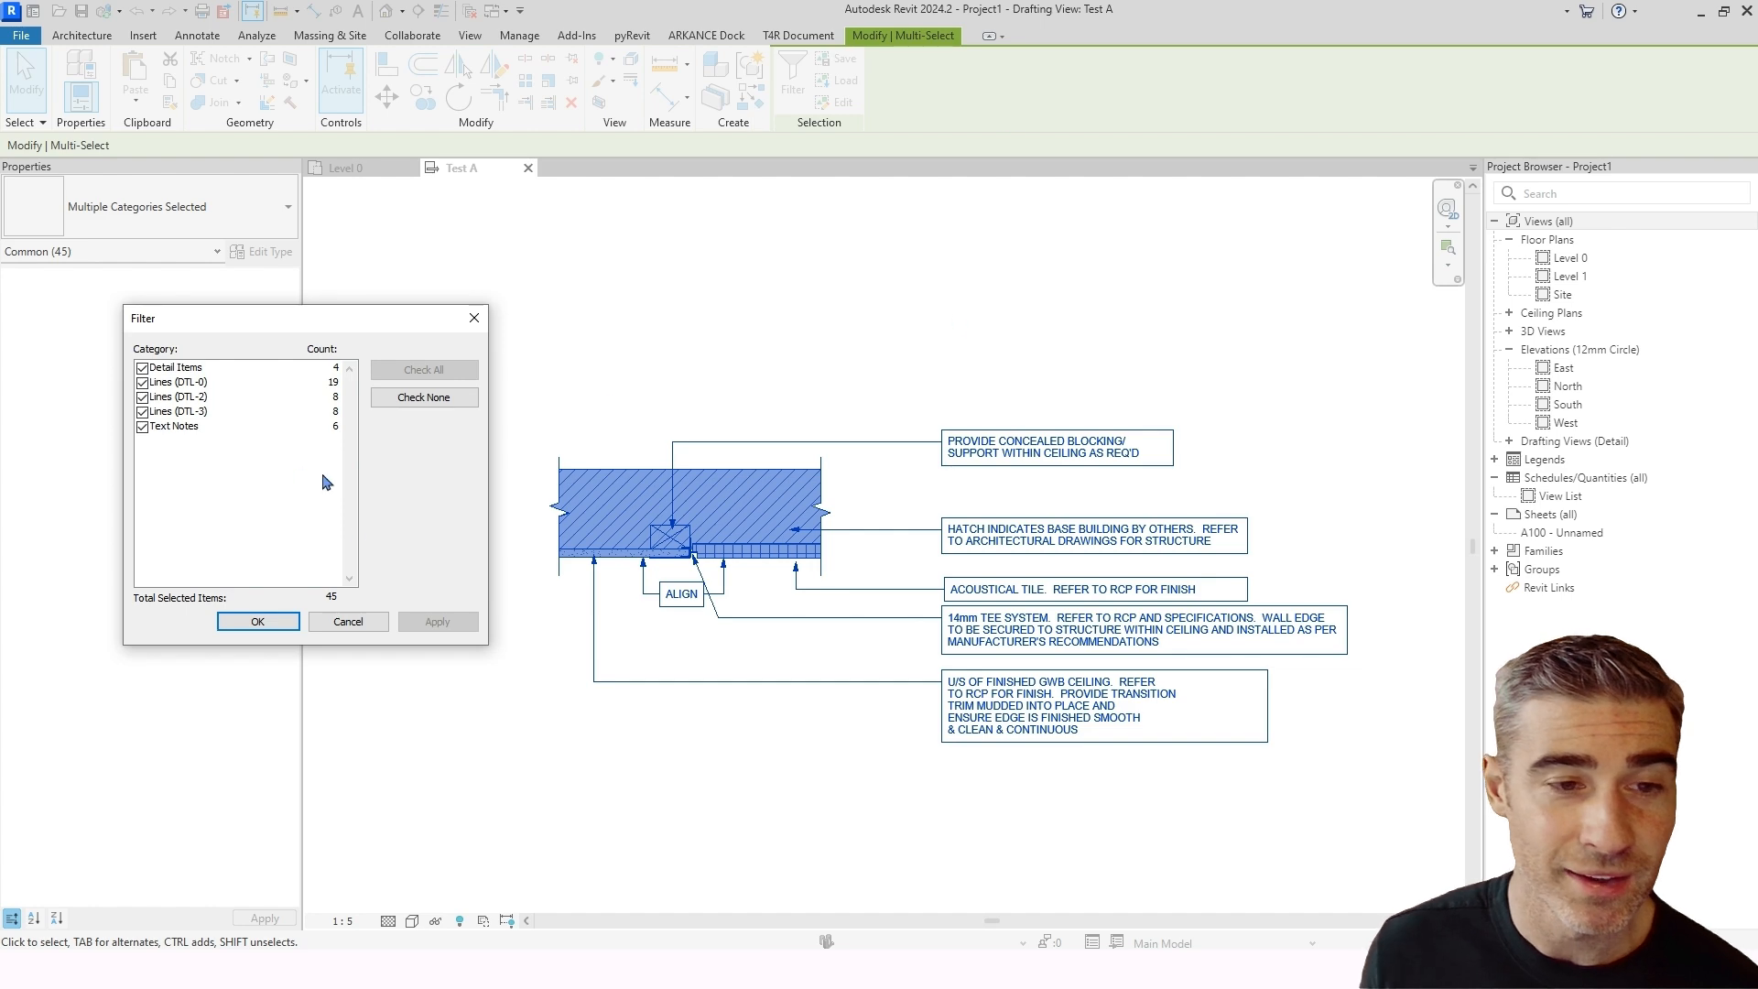
pyautogui.click(474, 319)
pyautogui.click(663, 284)
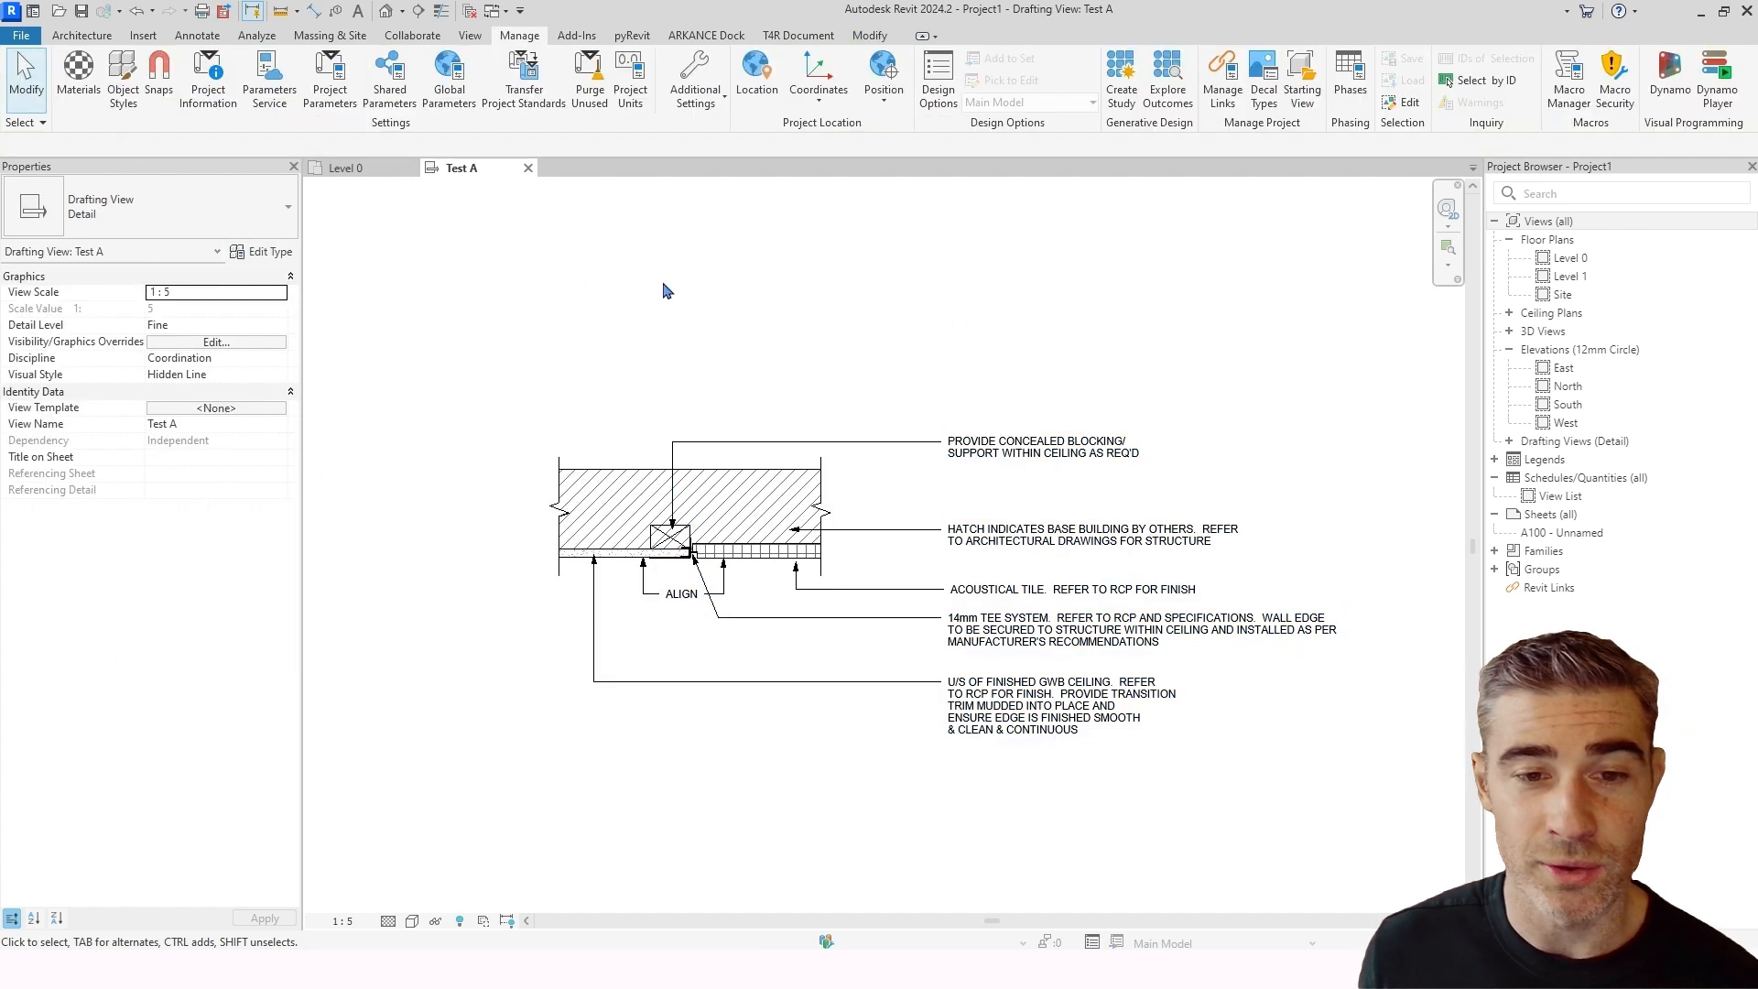